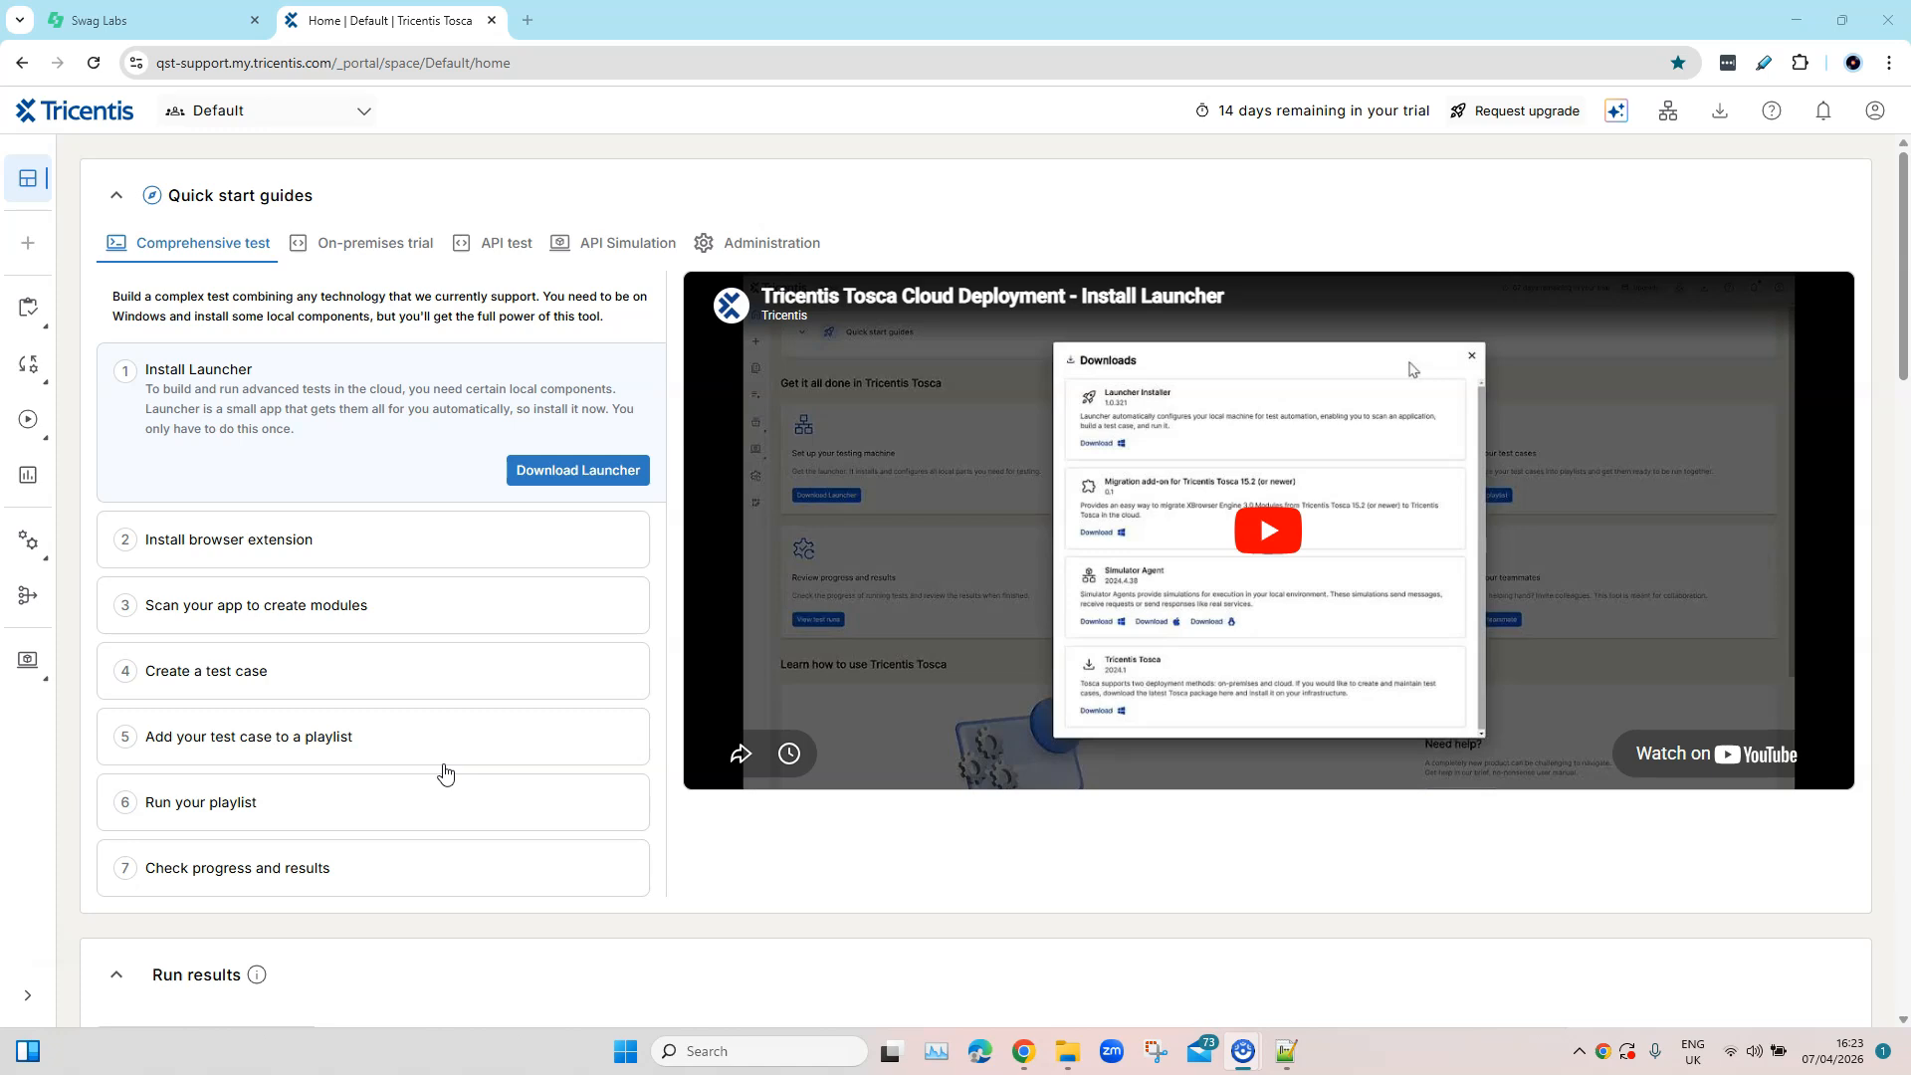
# Look over the Swag Labs login page and return to the Tricentis Tosca home page
pyautogui.click(430, 758)
pyautogui.click(160, 27)
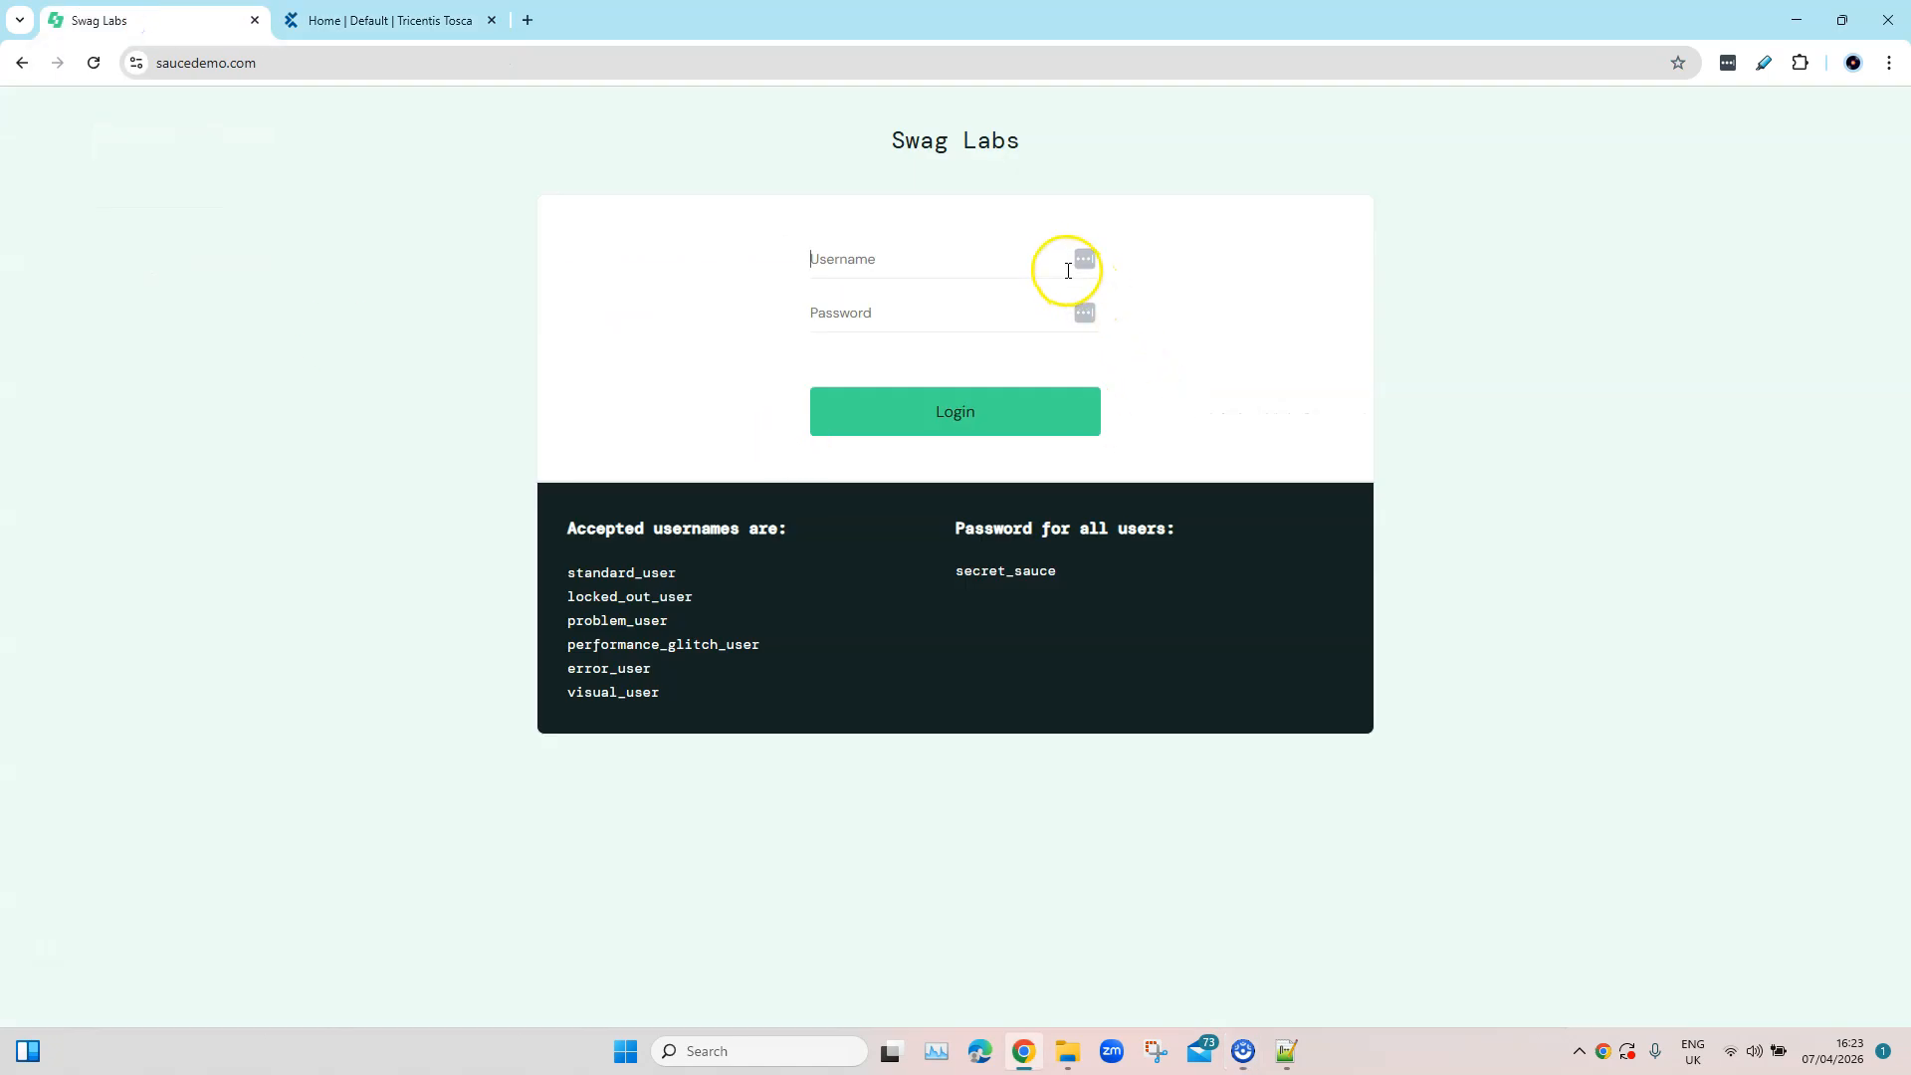
pyautogui.click(860, 269)
pyautogui.click(353, 24)
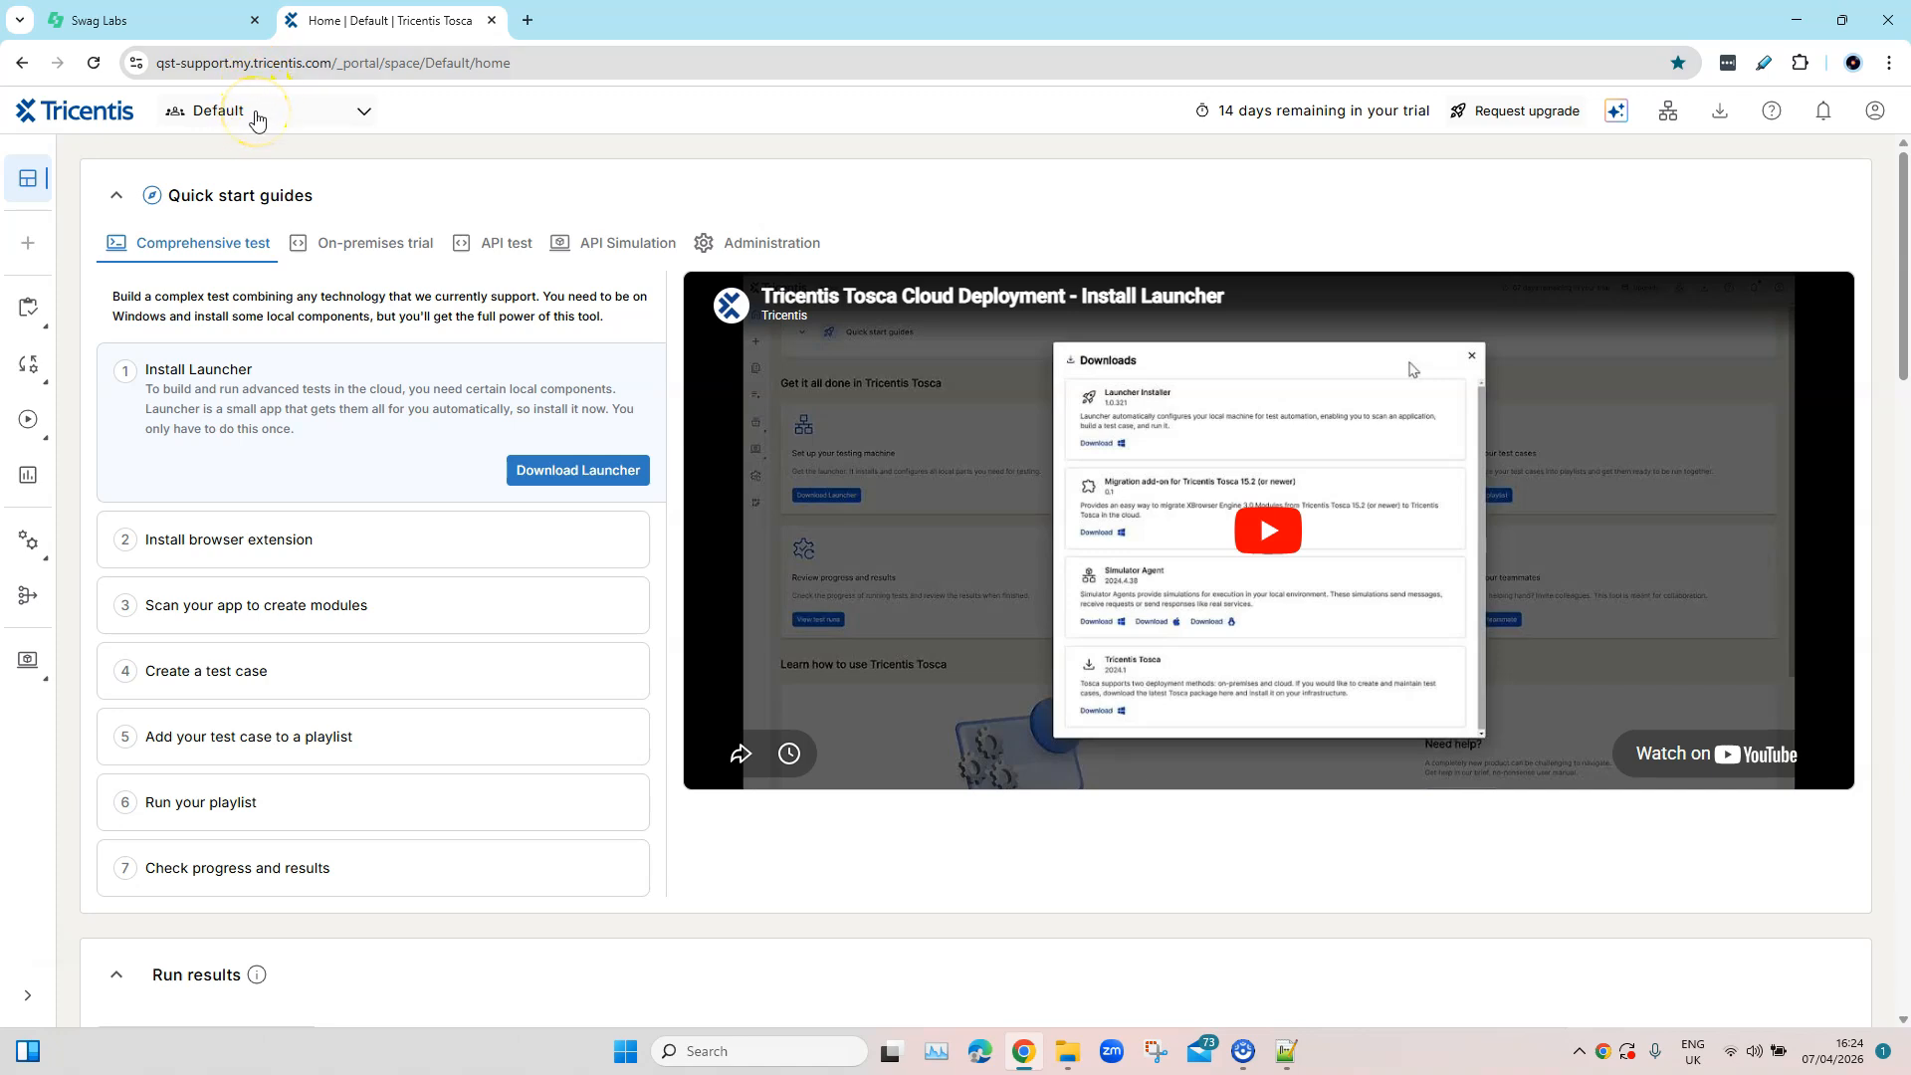
pyautogui.click(27, 249)
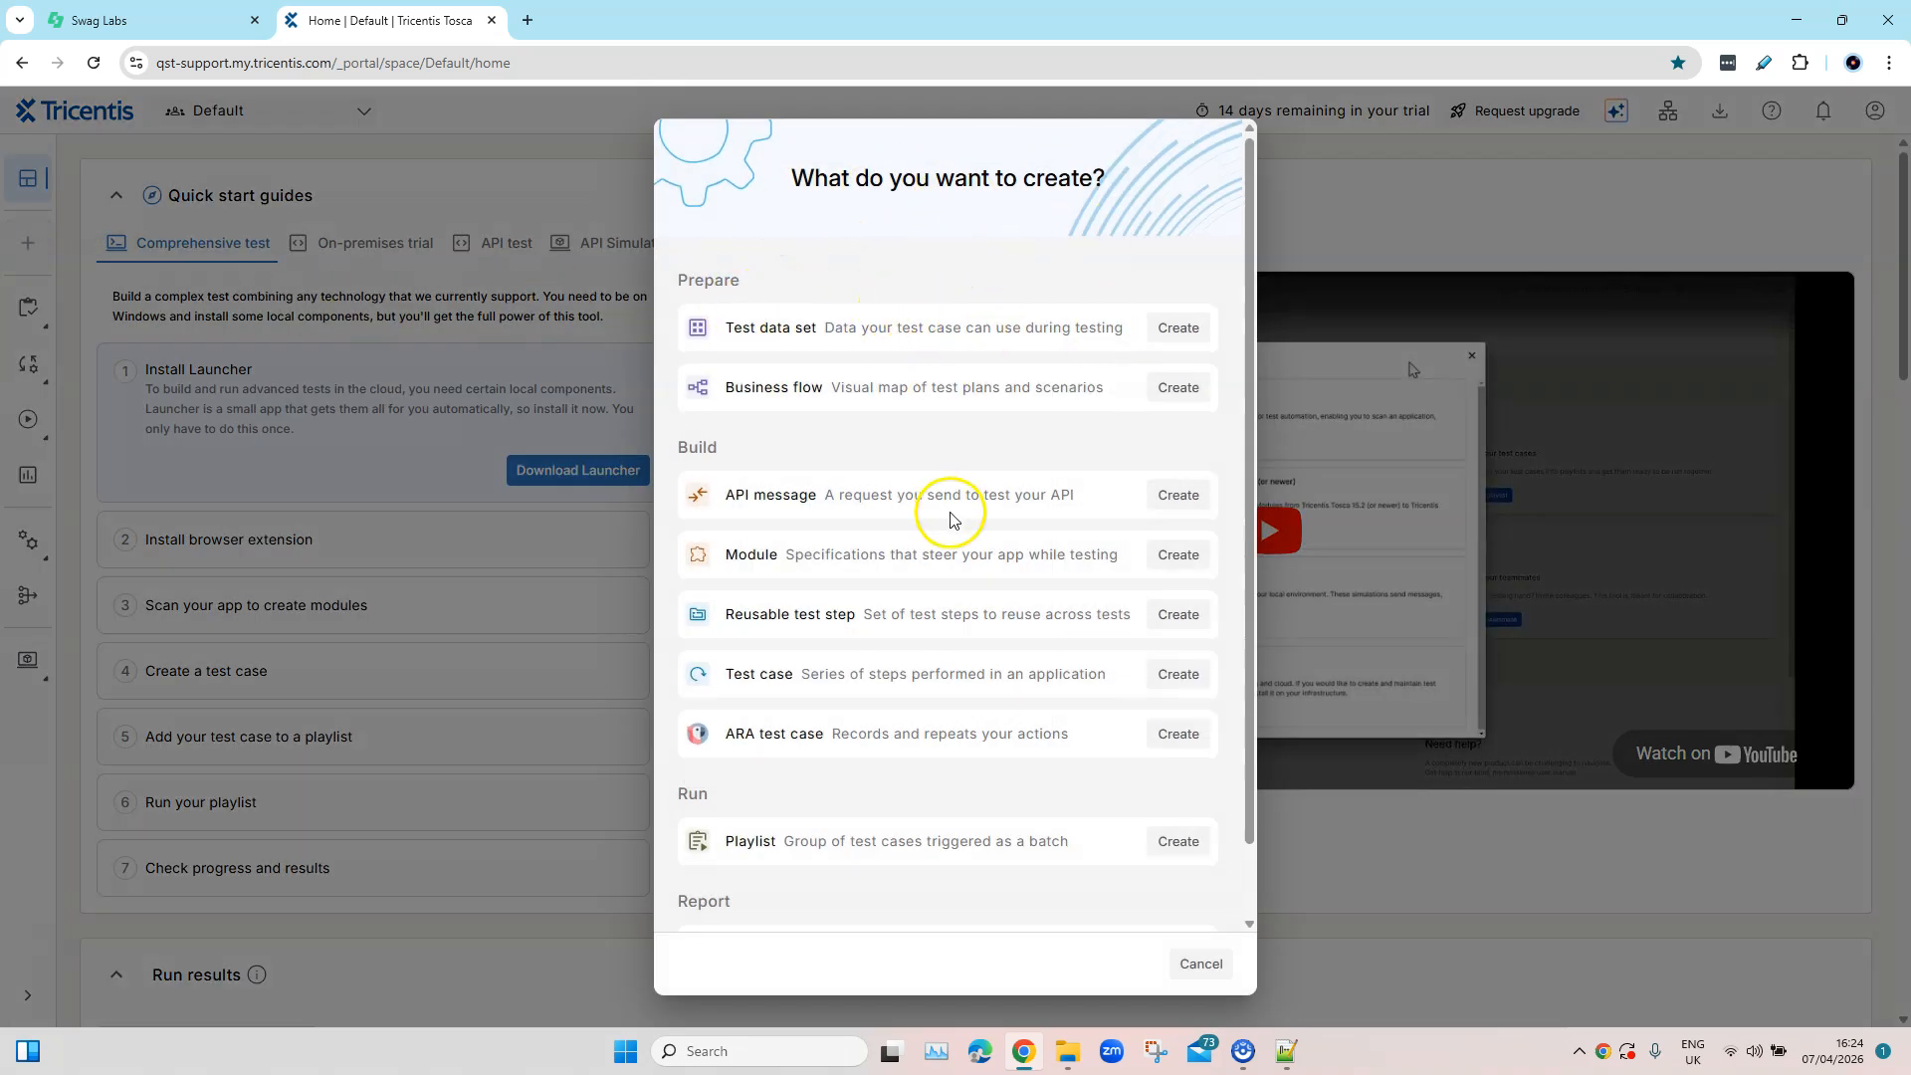
pyautogui.scroll(-1, 953, 517)
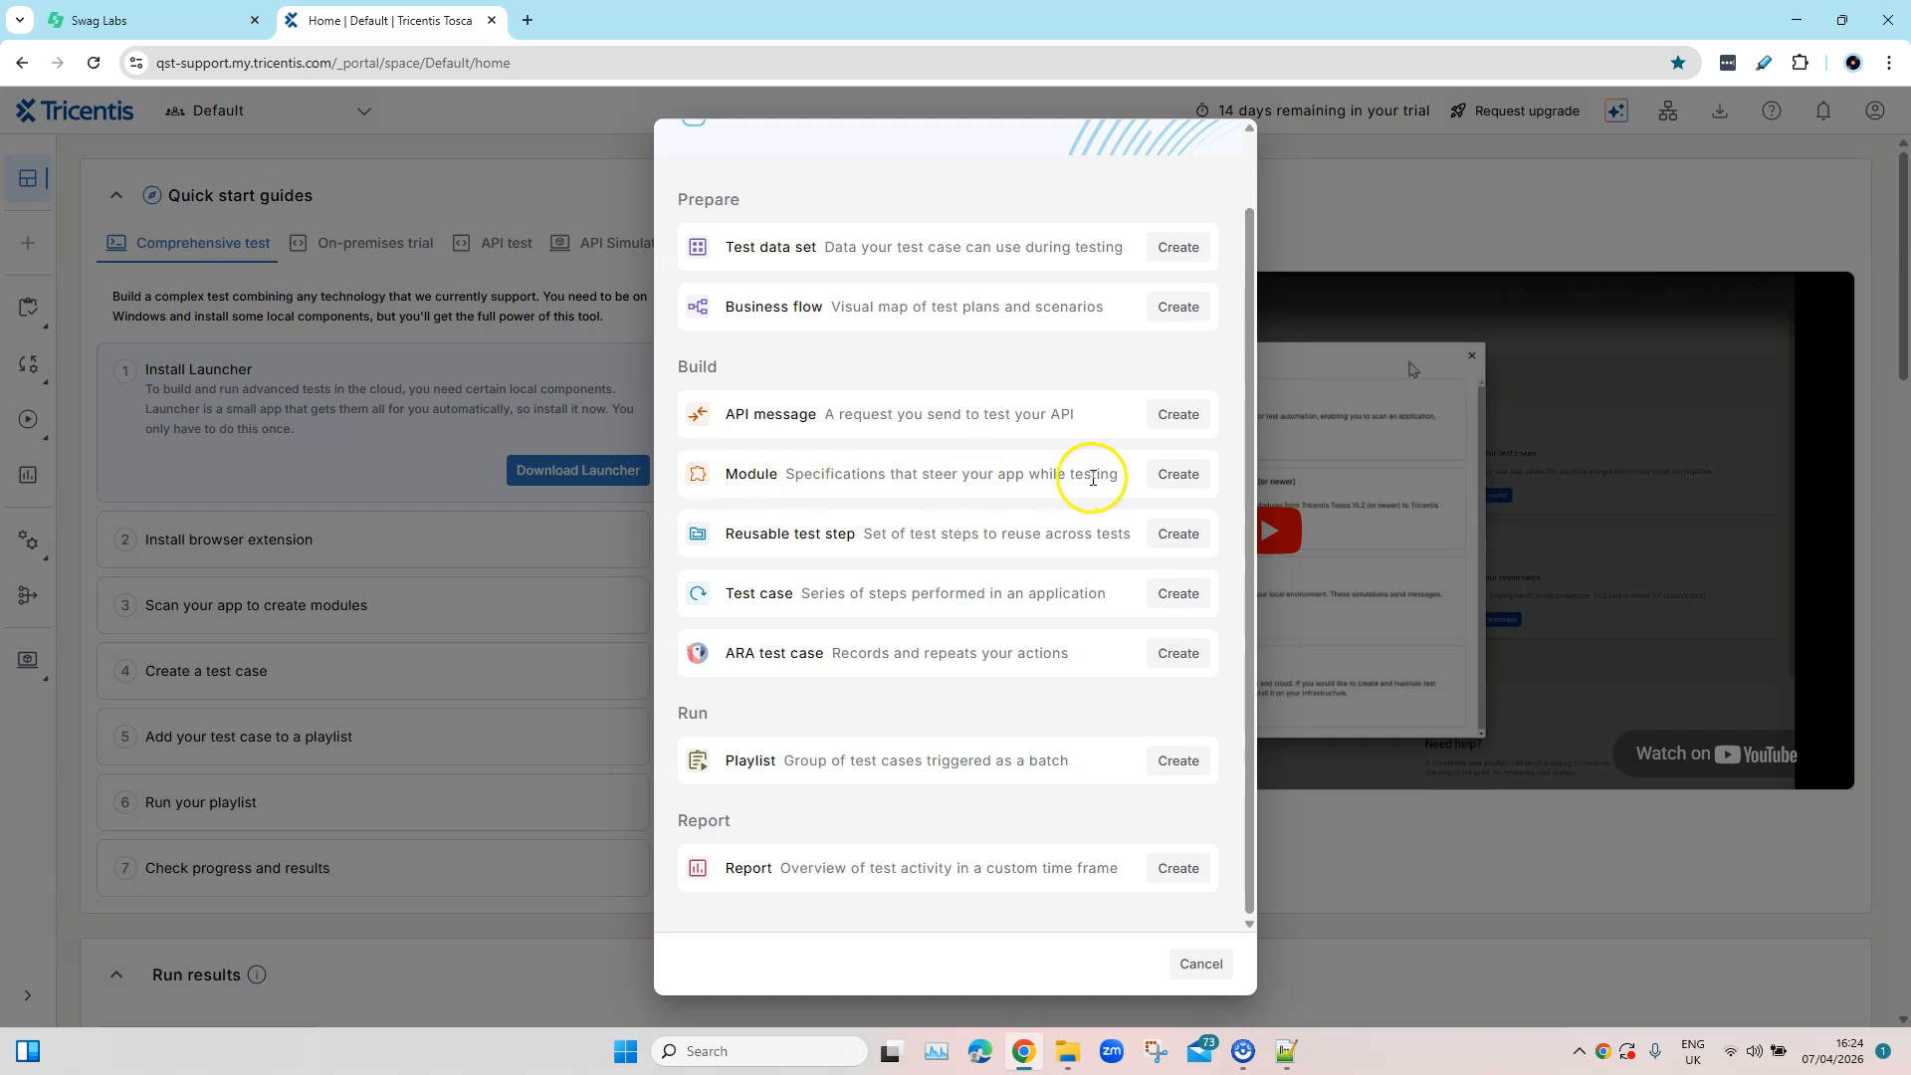
pyautogui.click(1177, 478)
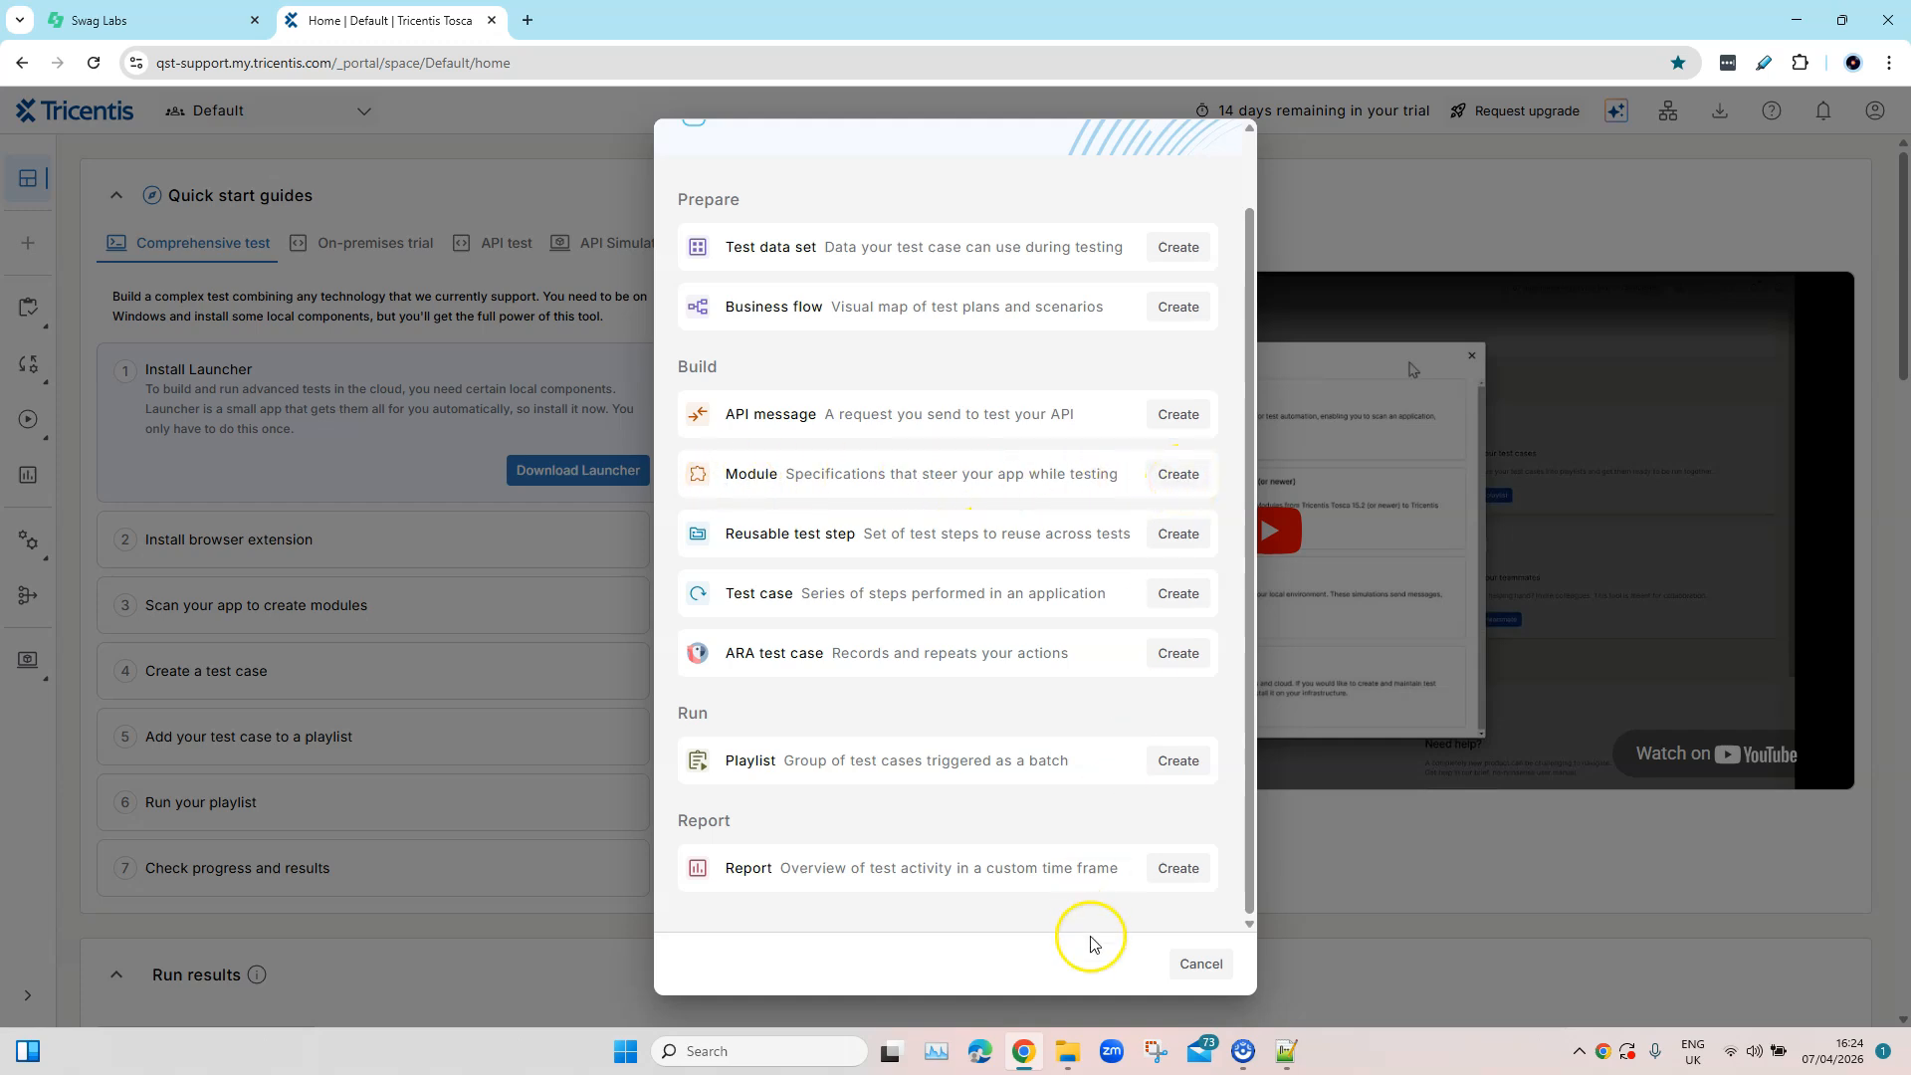
pyautogui.click(1205, 962)
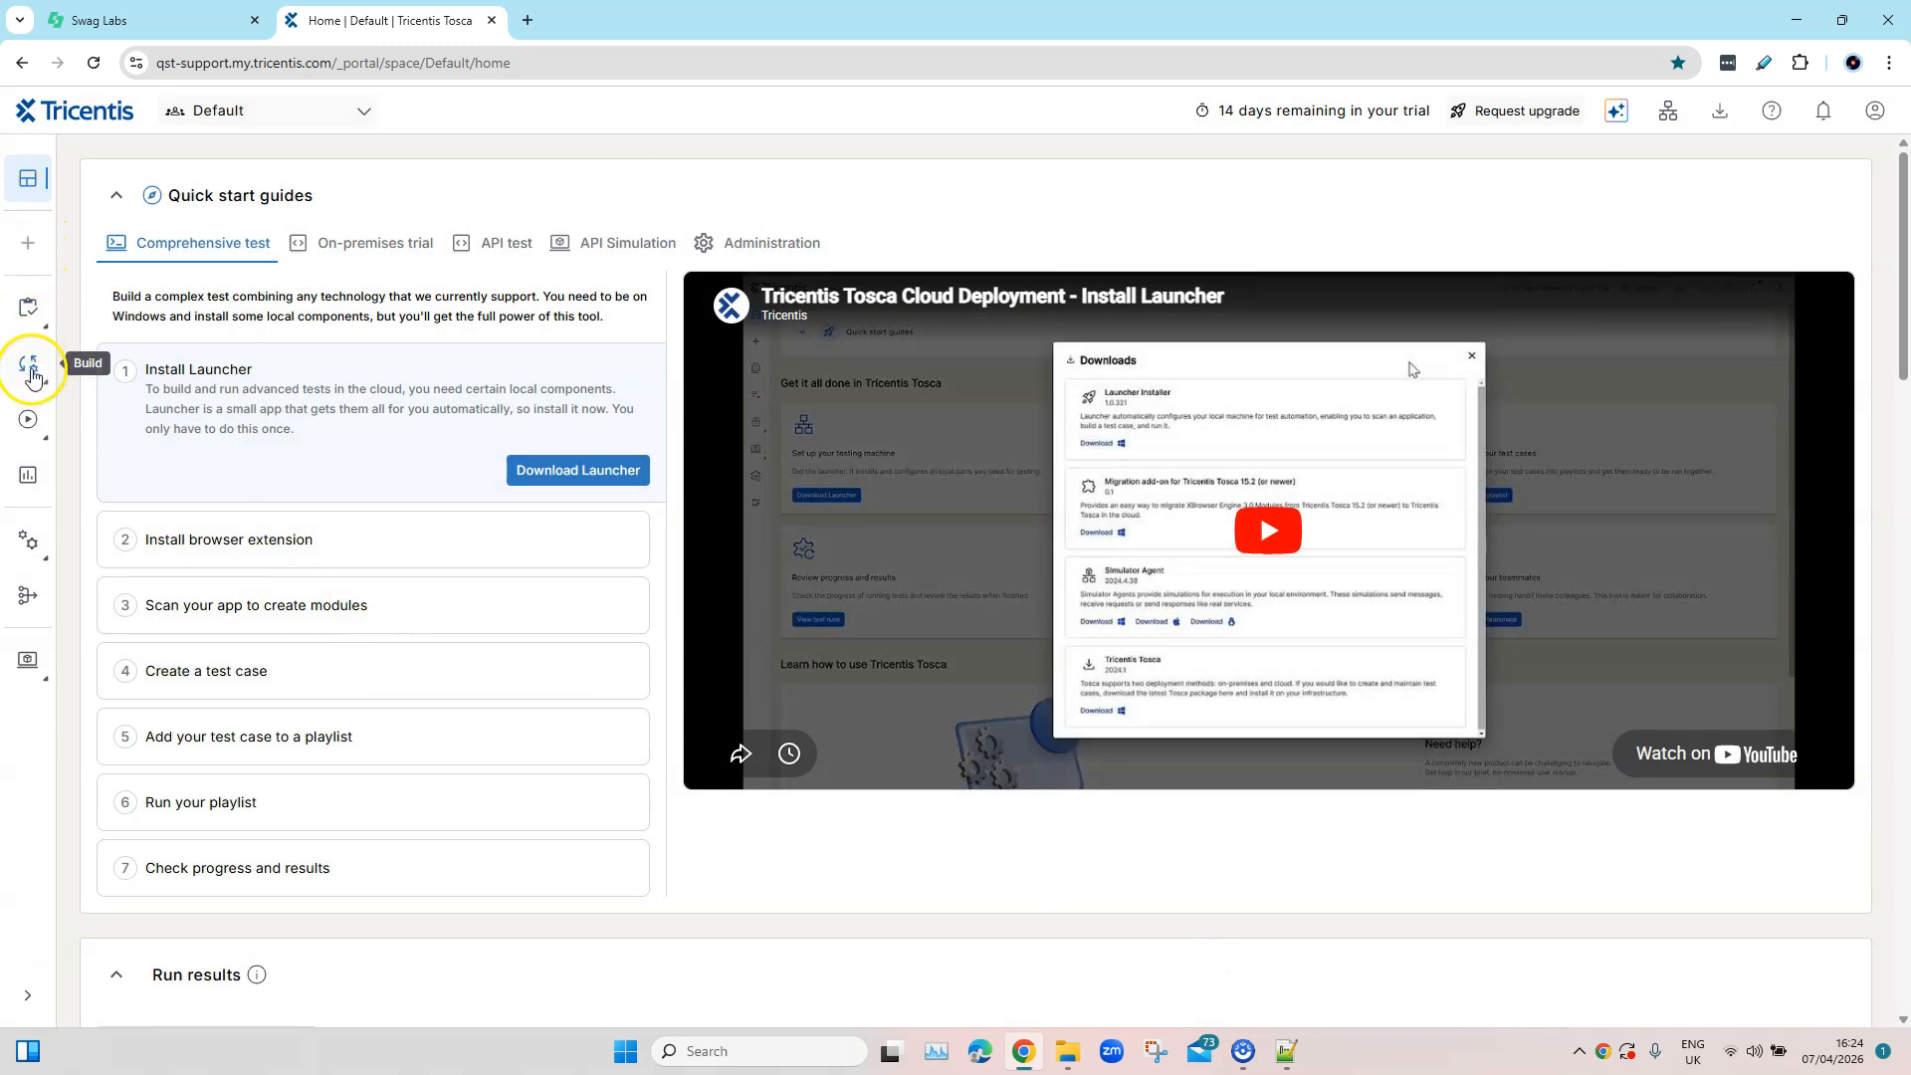
# Open the Modules inventory and begin creating a module by scanning
pyautogui.click(31, 370)
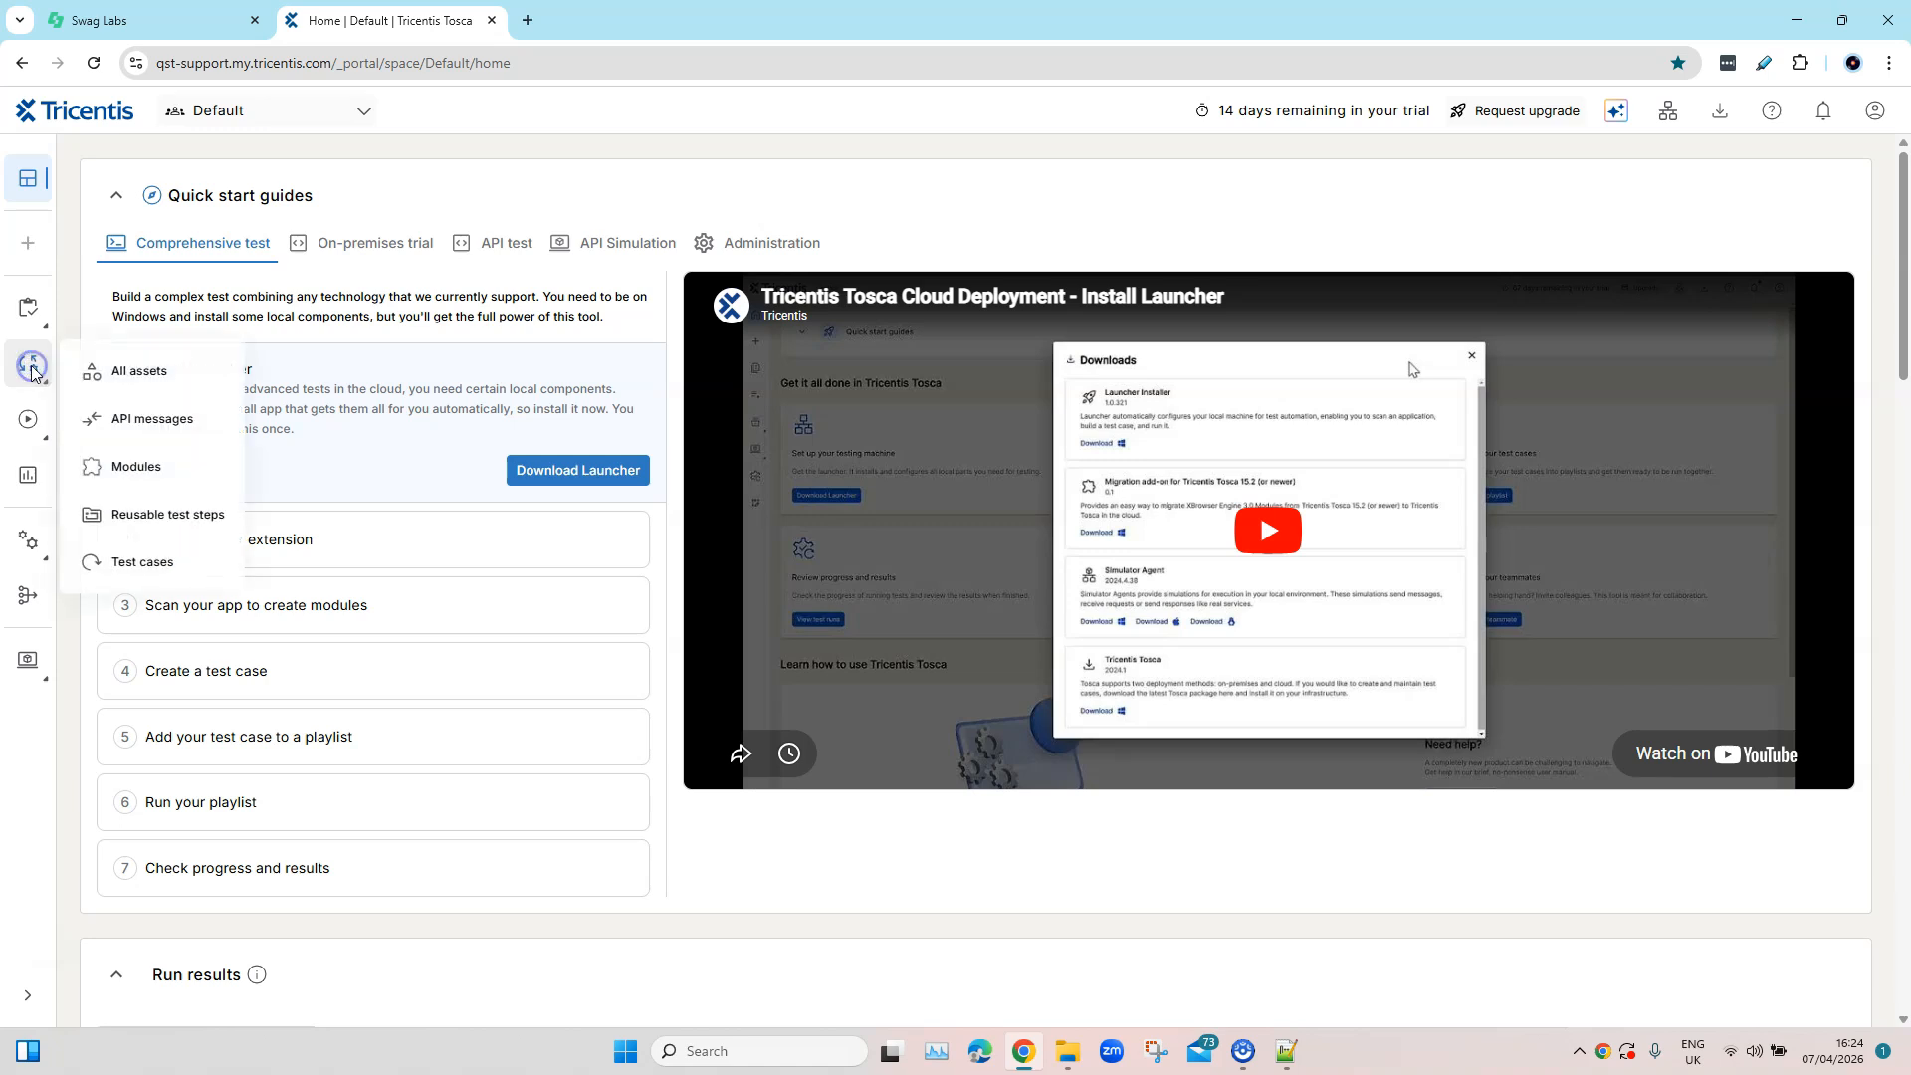
pyautogui.click(100, 378)
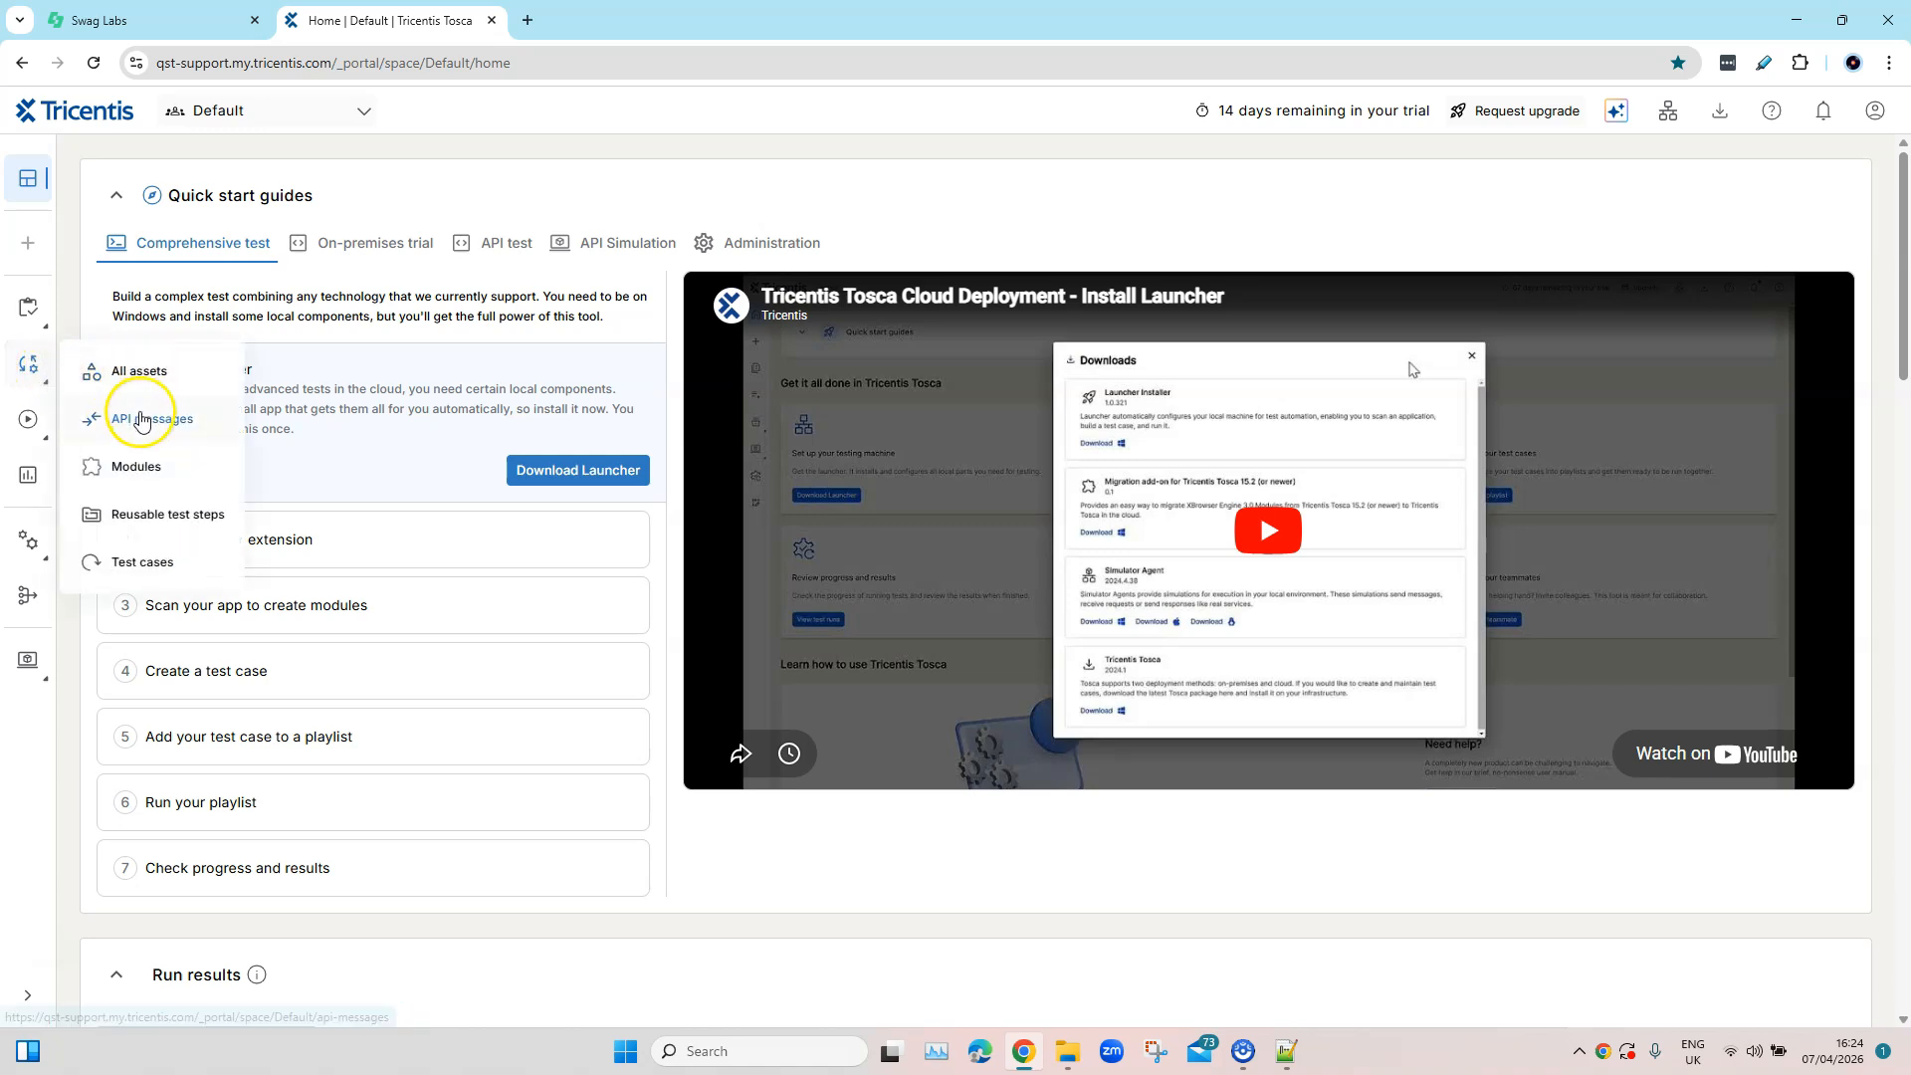
pyautogui.click(136, 467)
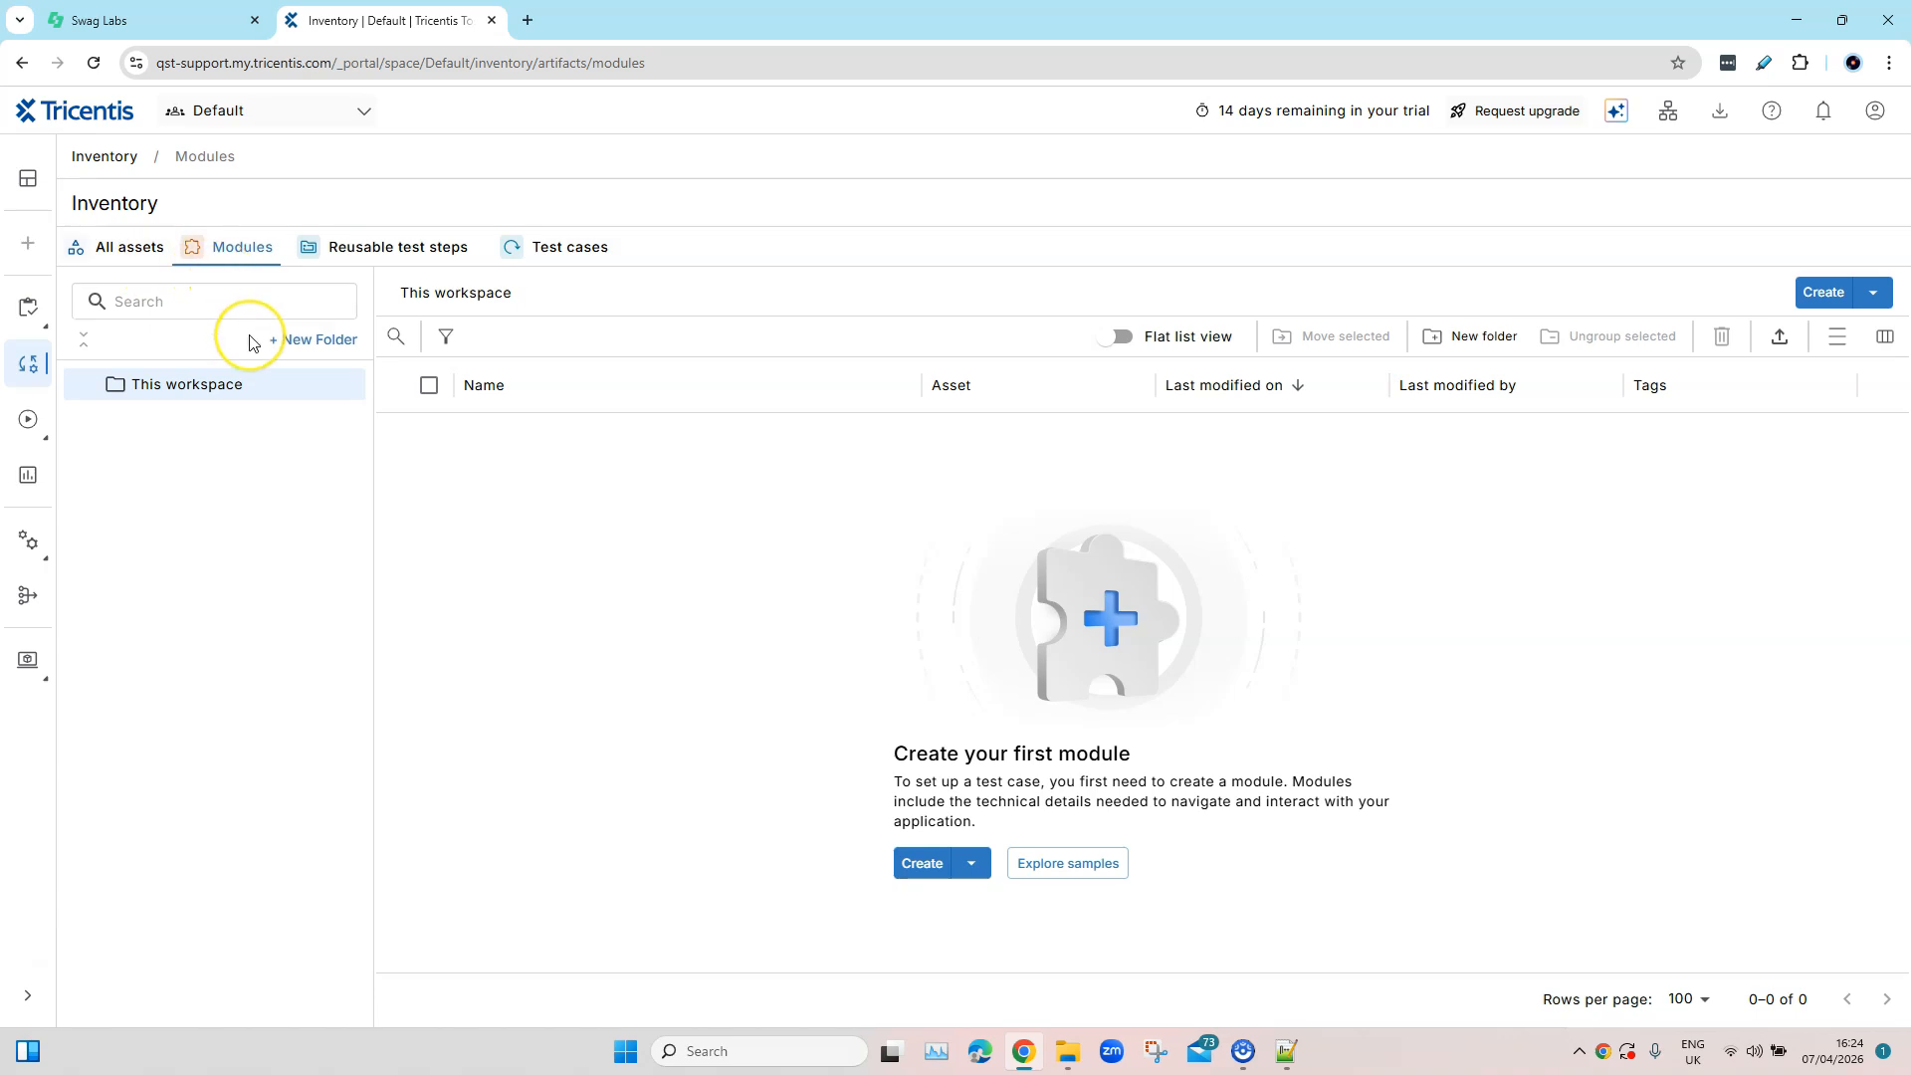
pyautogui.click(1873, 293)
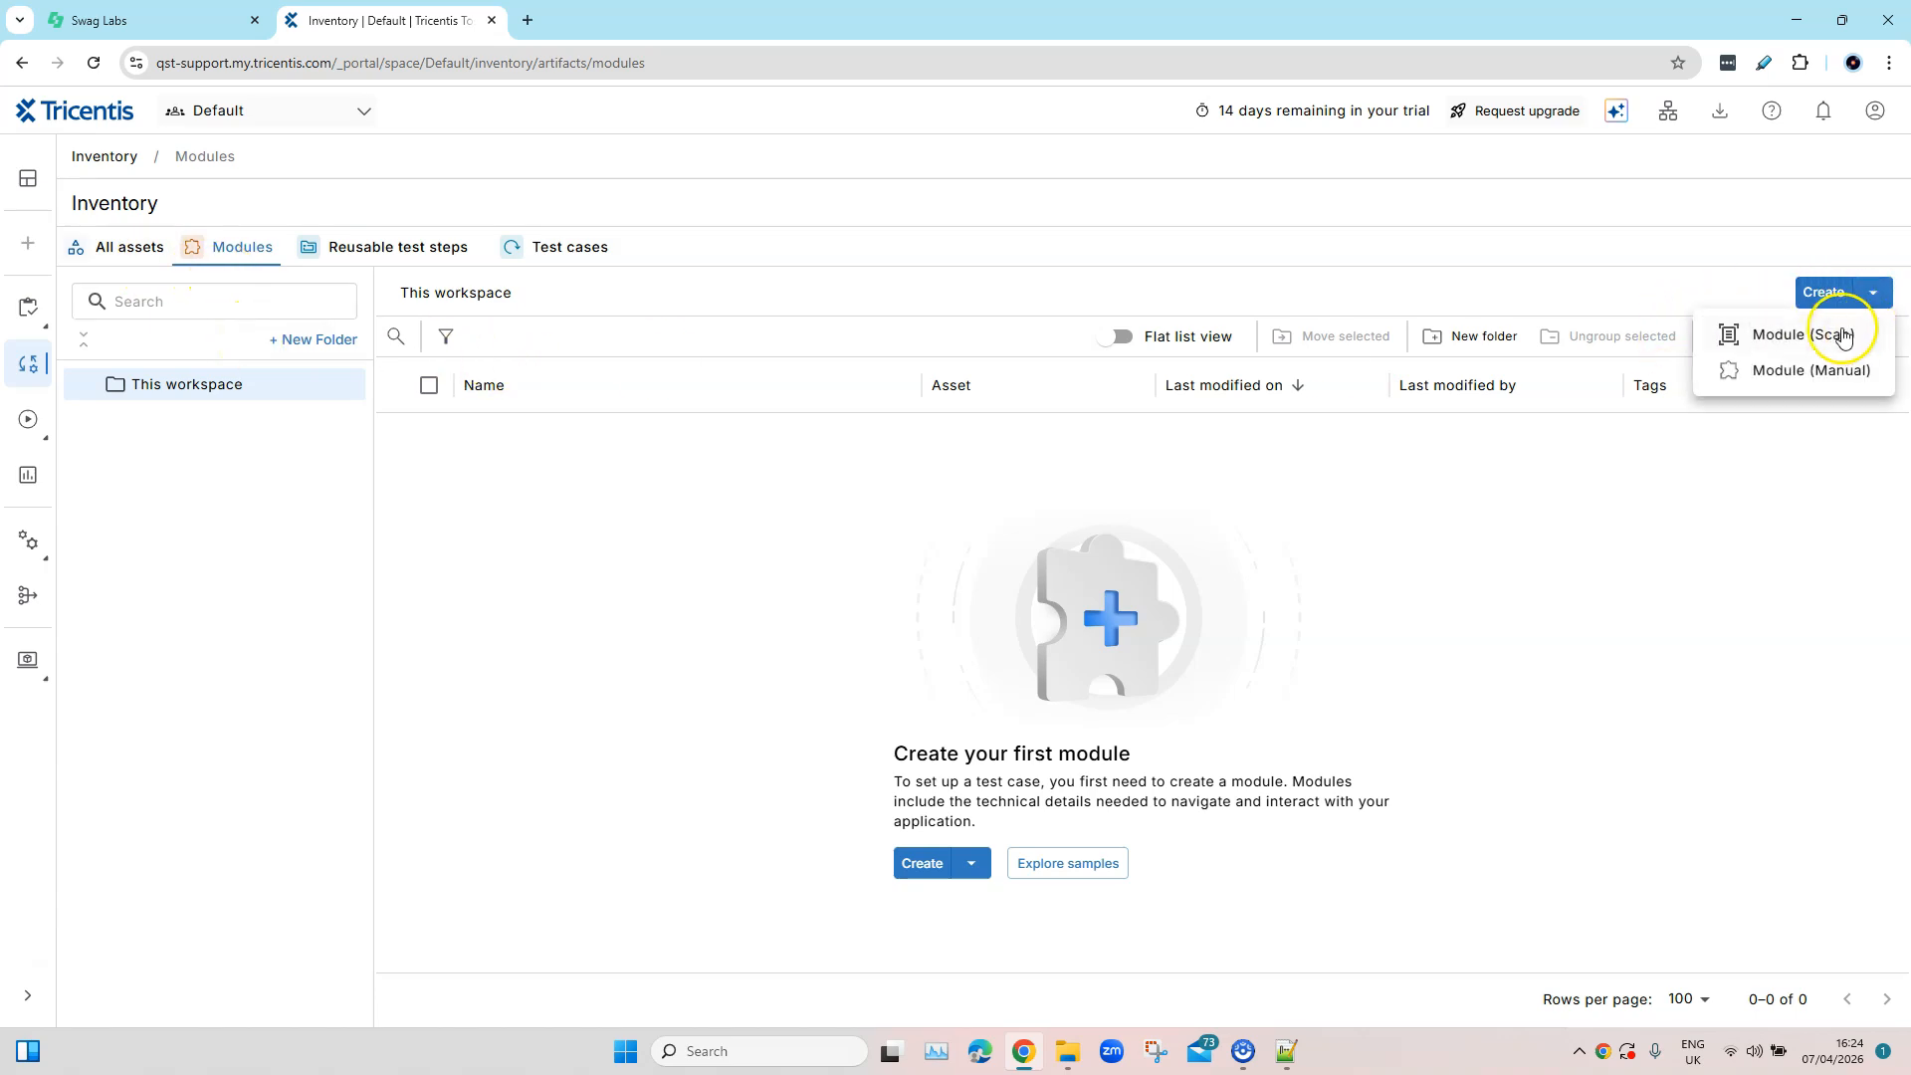
pyautogui.click(1773, 346)
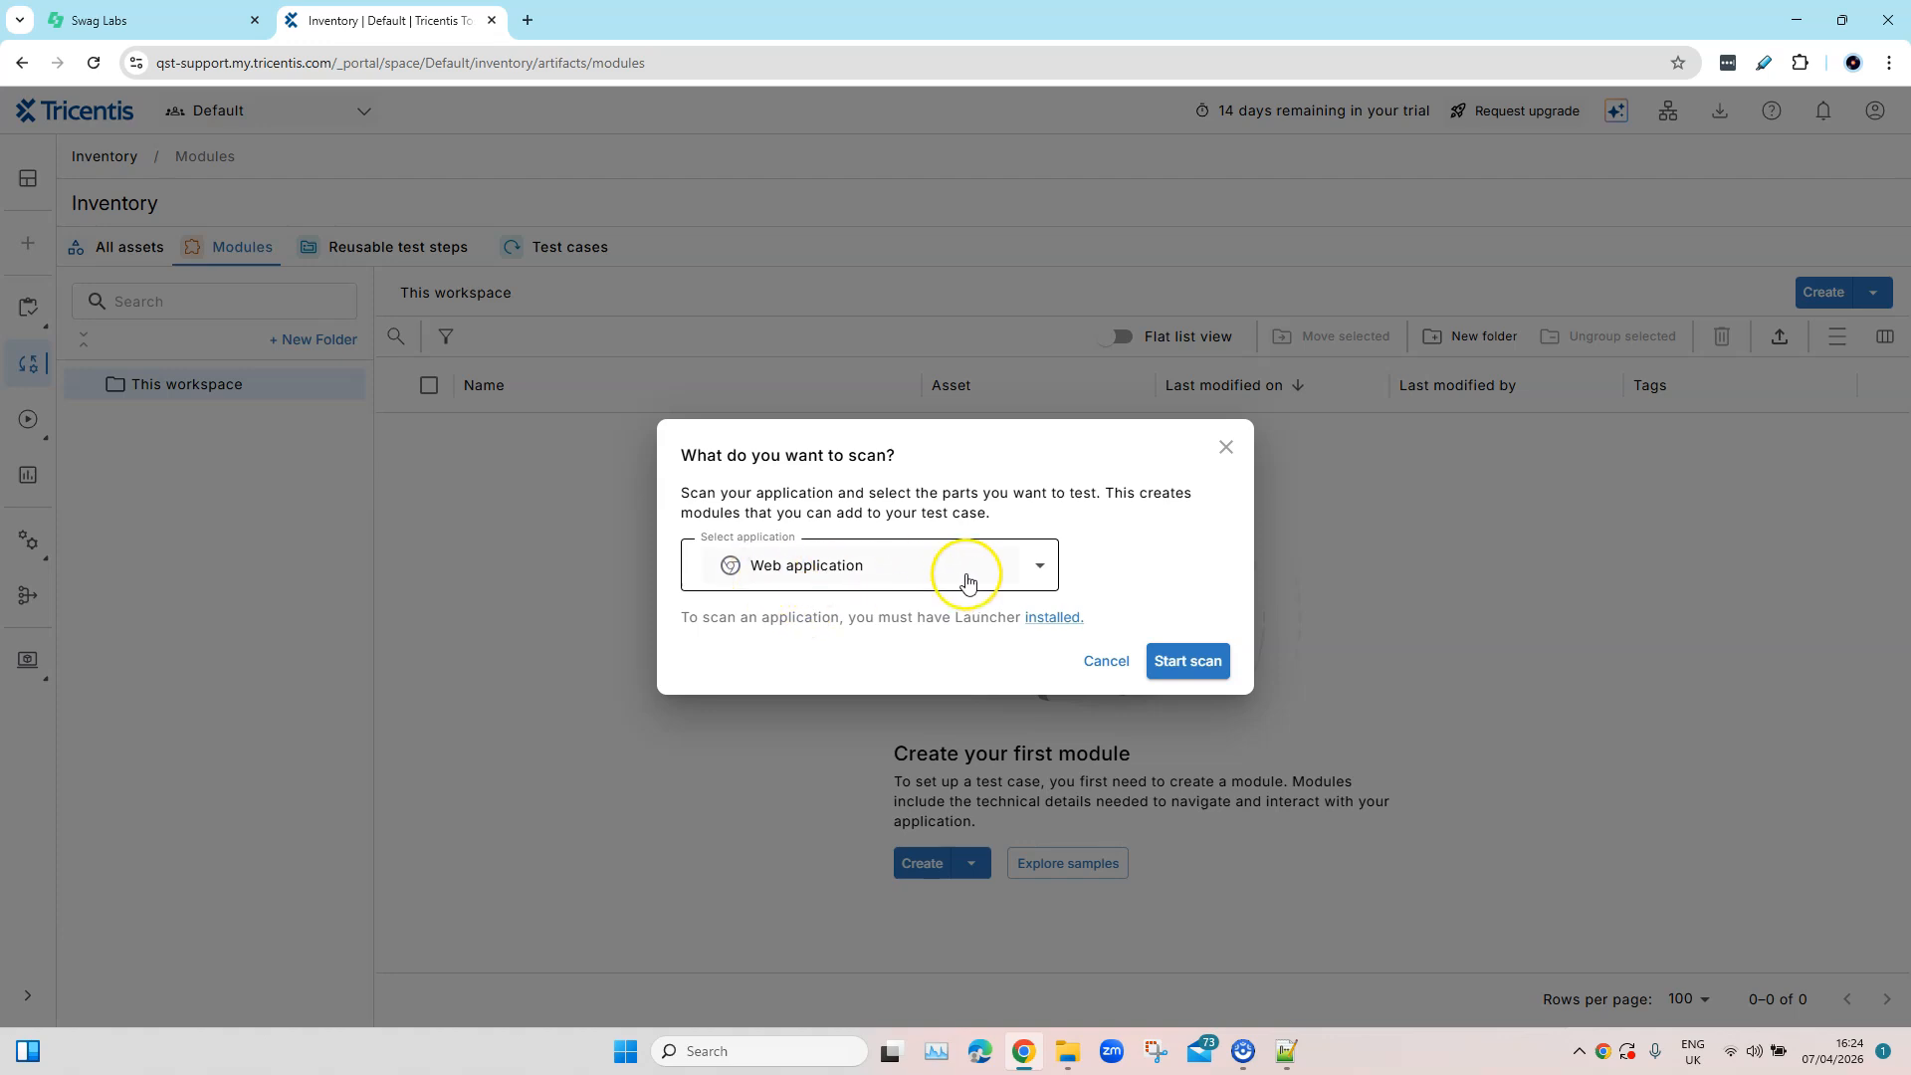
# Start a Web application scan through the Launcher and activate the device with the prefilled activation code
pyautogui.click(1020, 577)
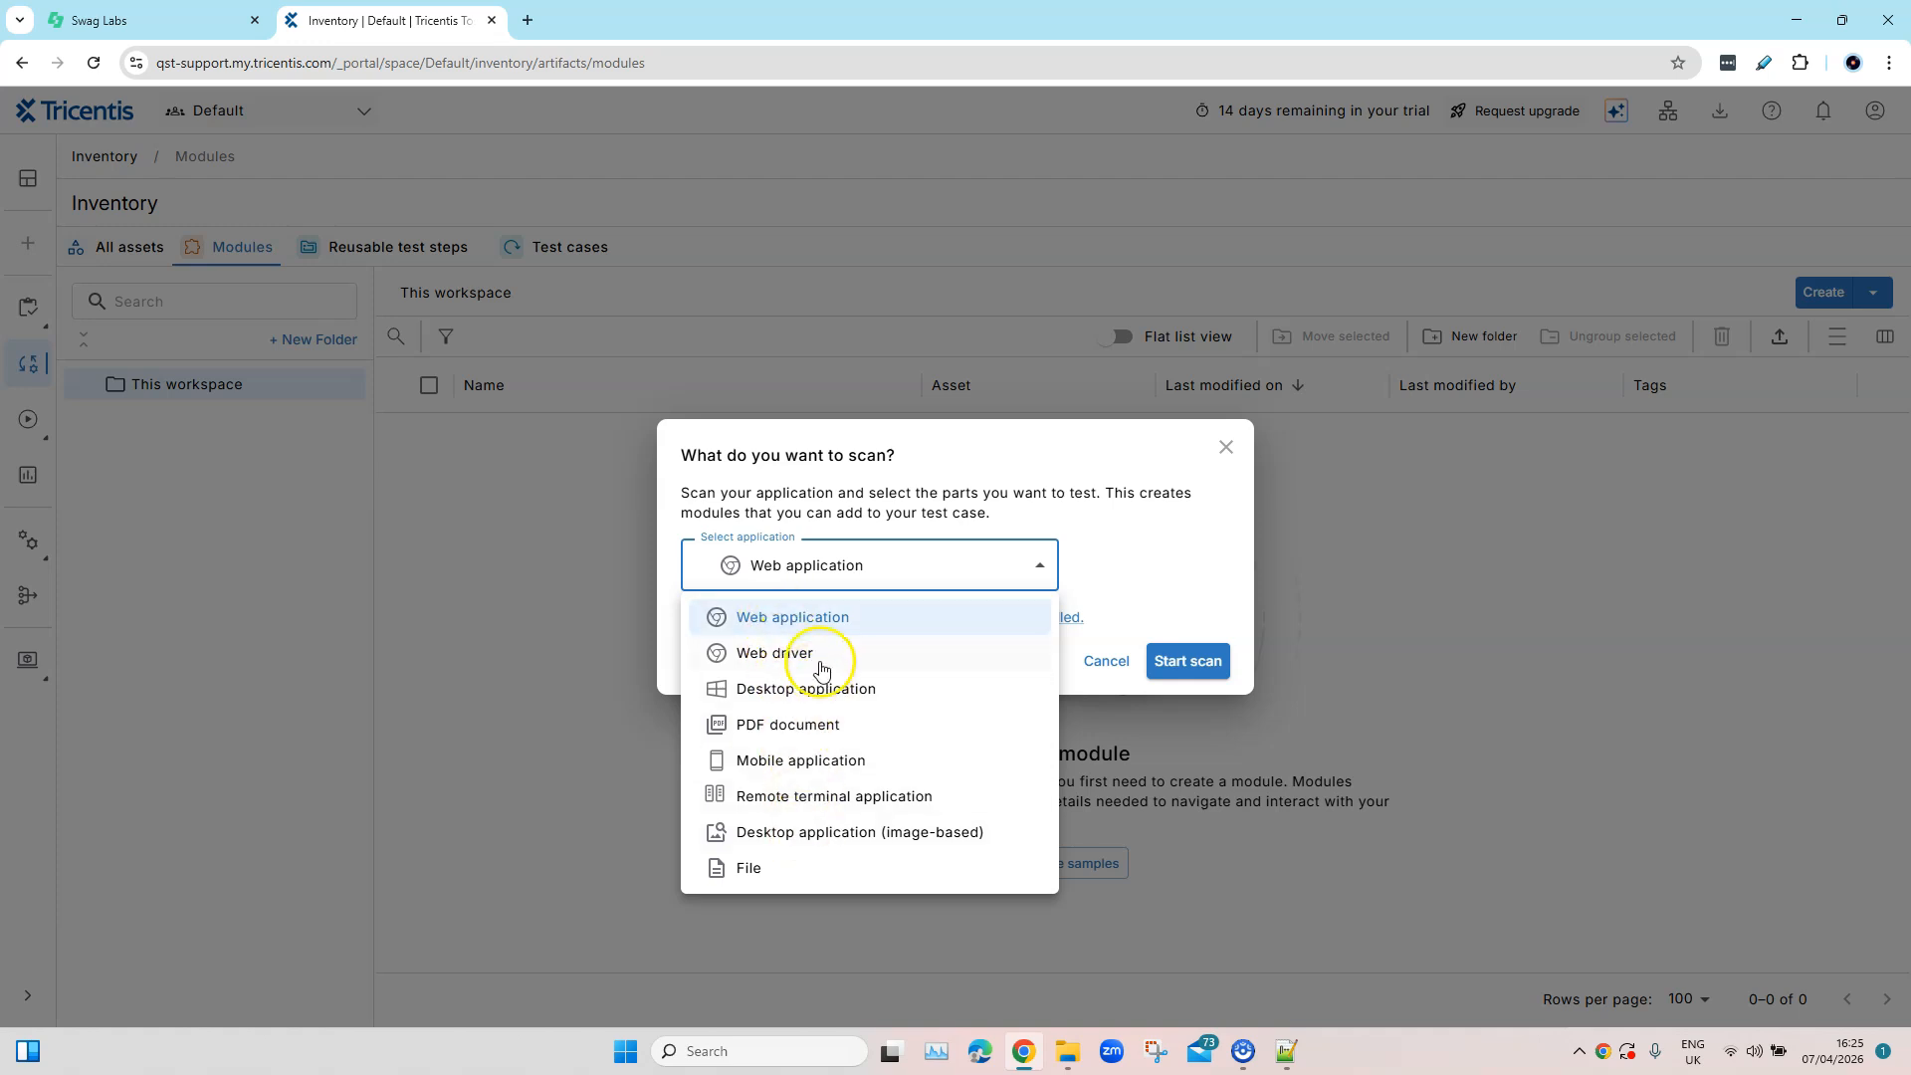
pyautogui.click(800, 614)
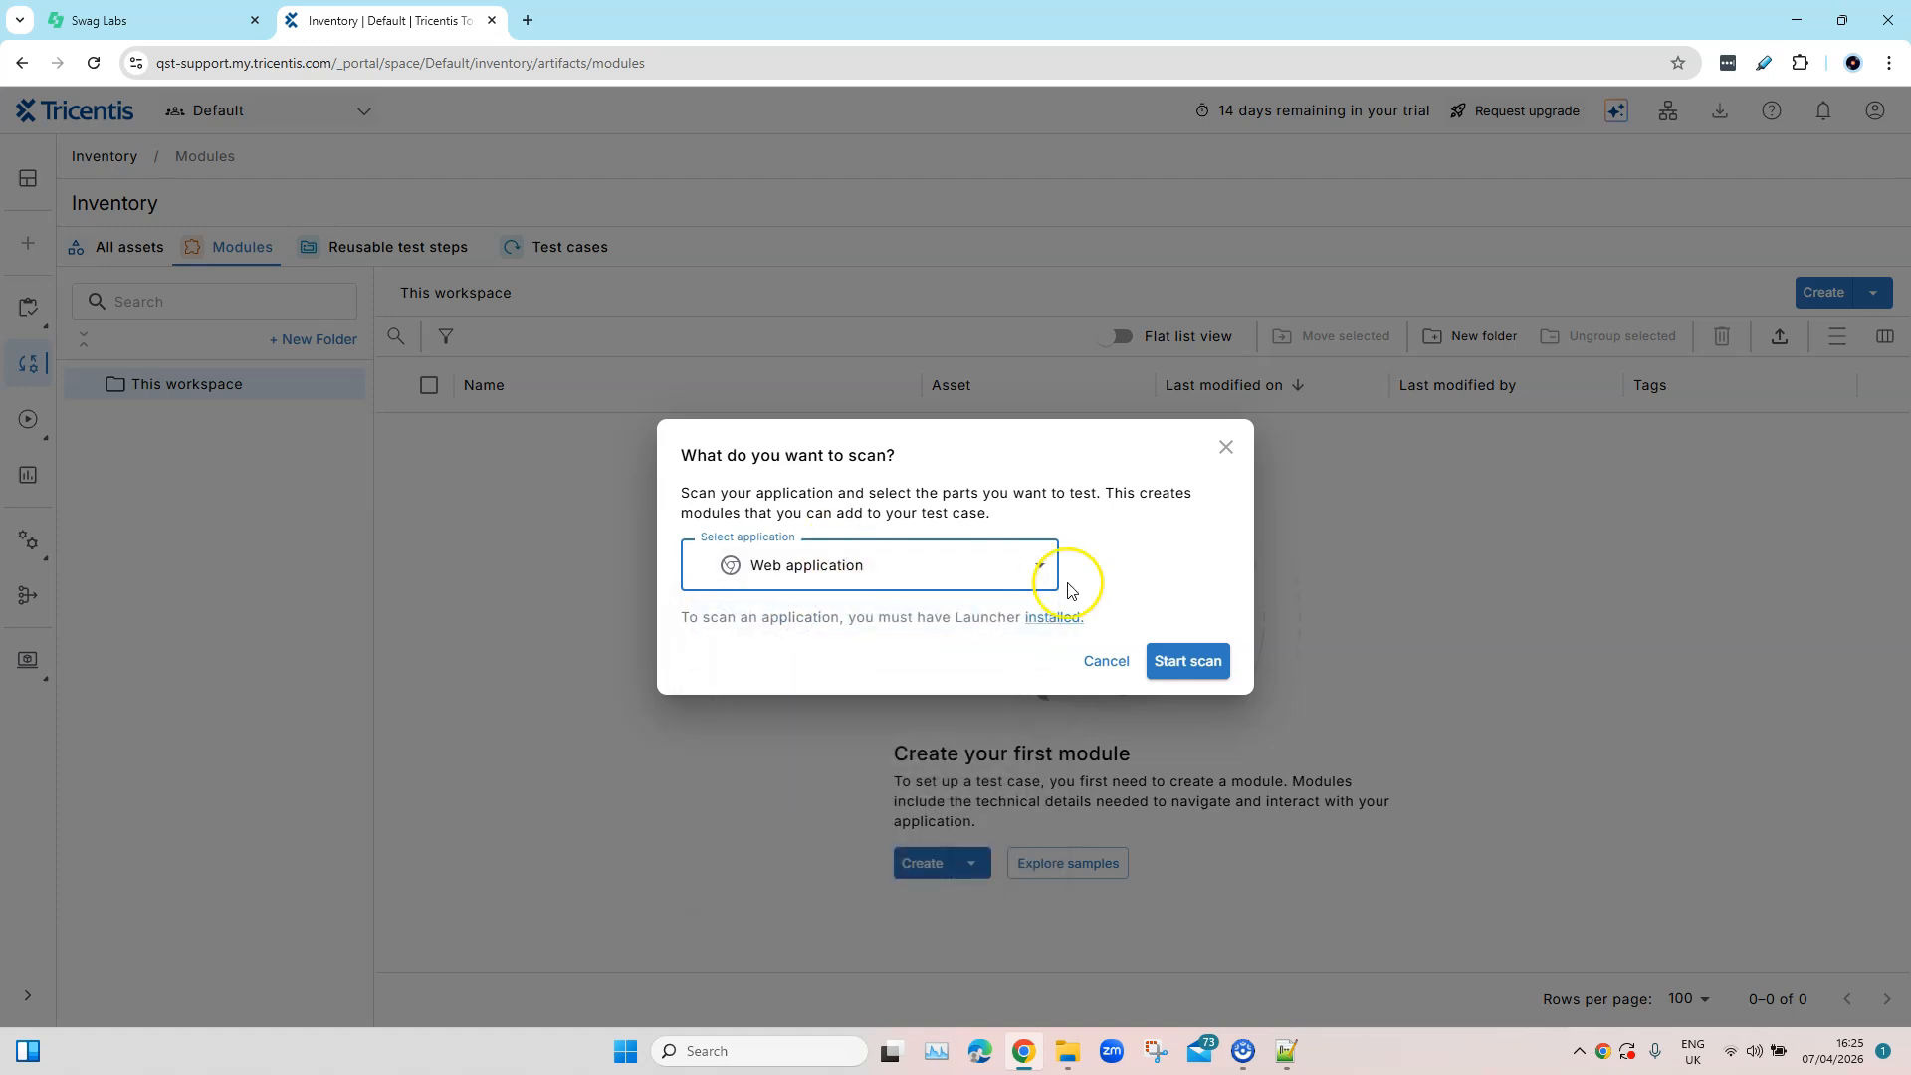
pyautogui.click(1194, 659)
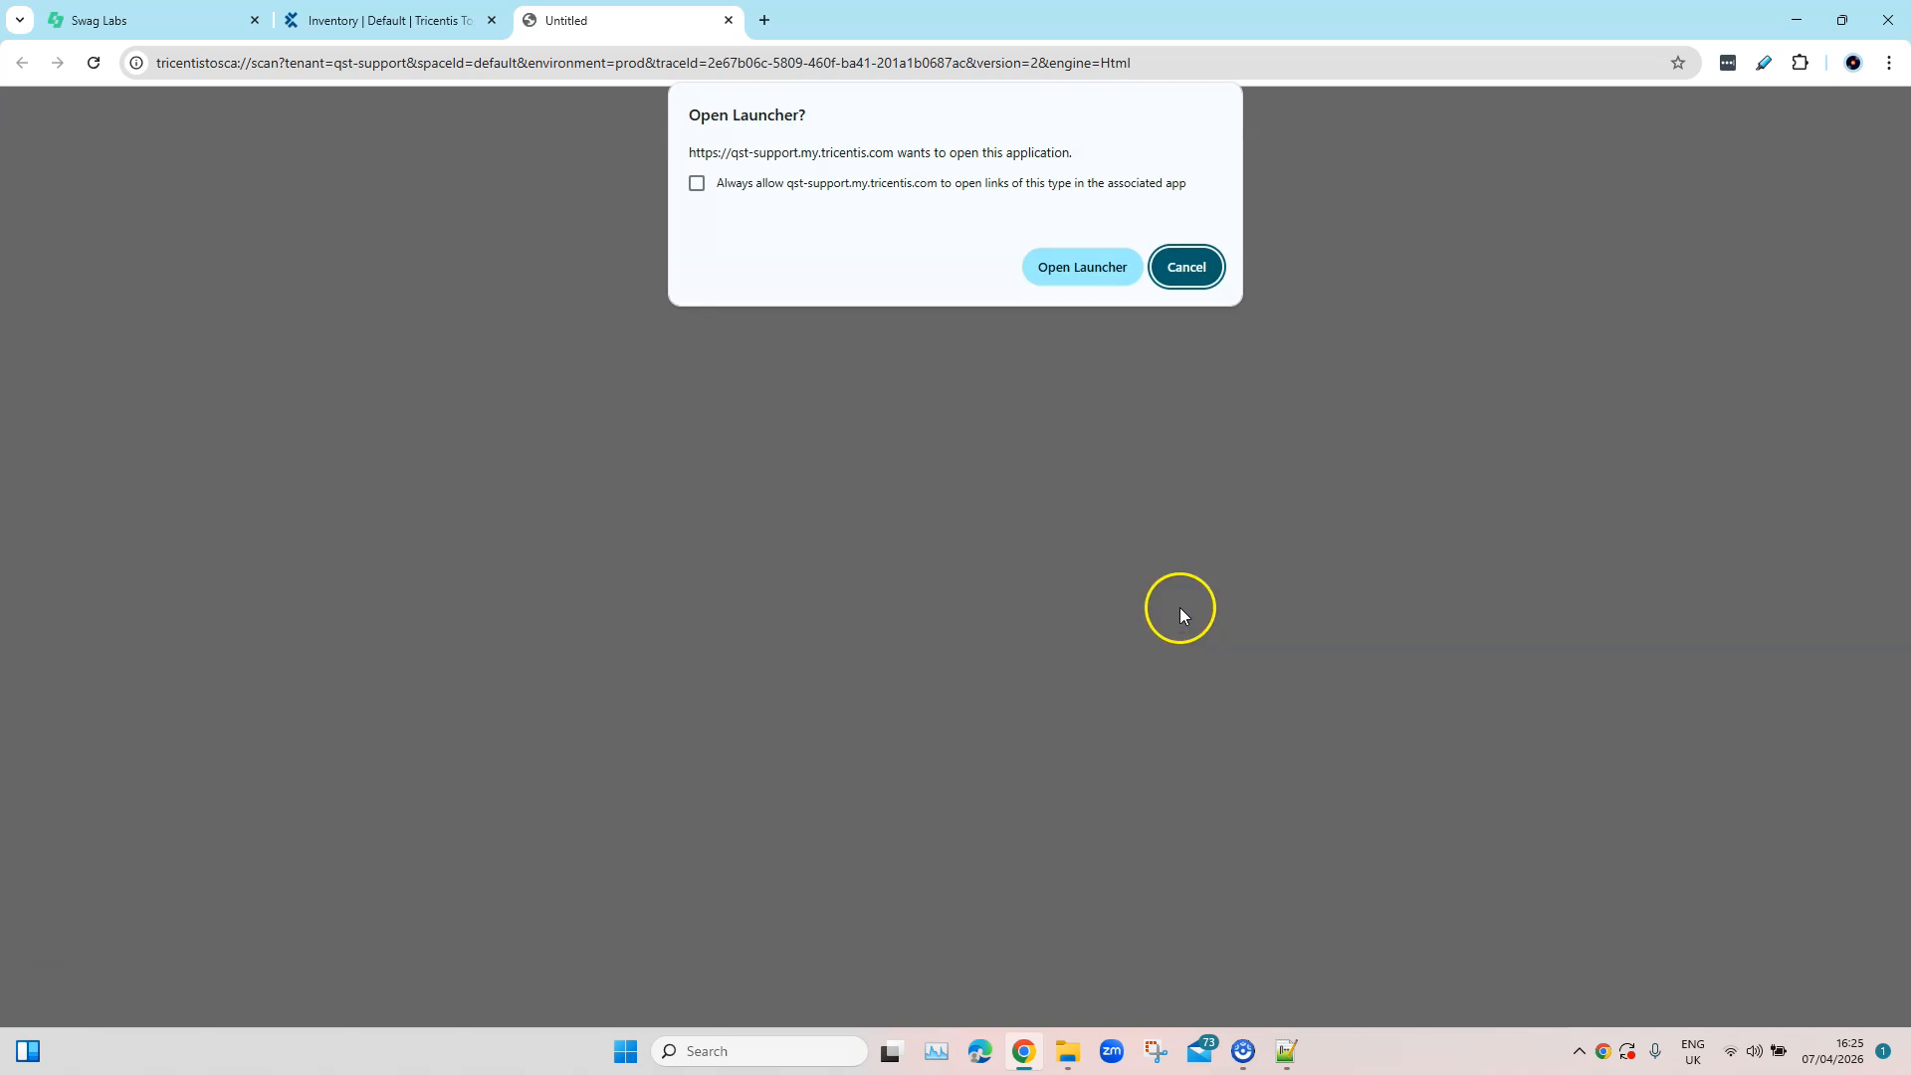
pyautogui.click(1050, 267)
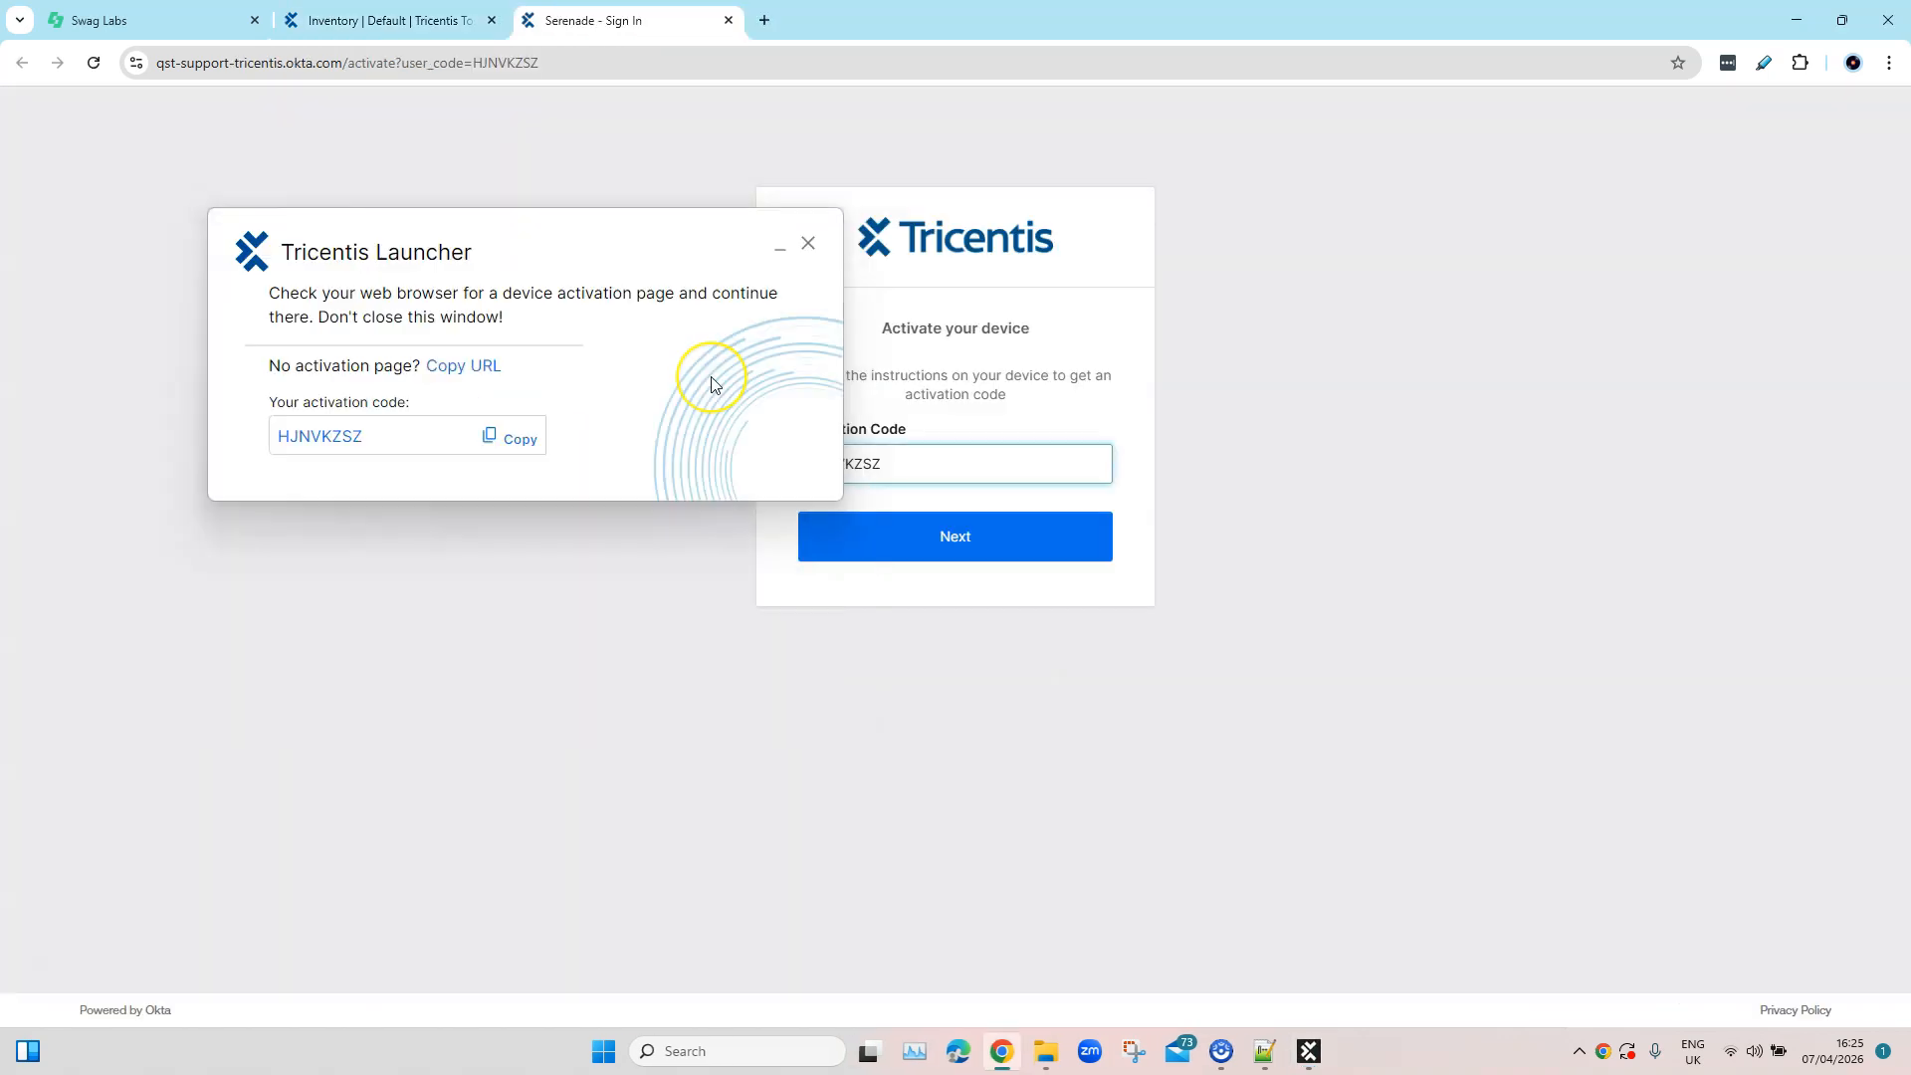
pyautogui.moveTo(673, 231); pyautogui.dragTo(549, 238)
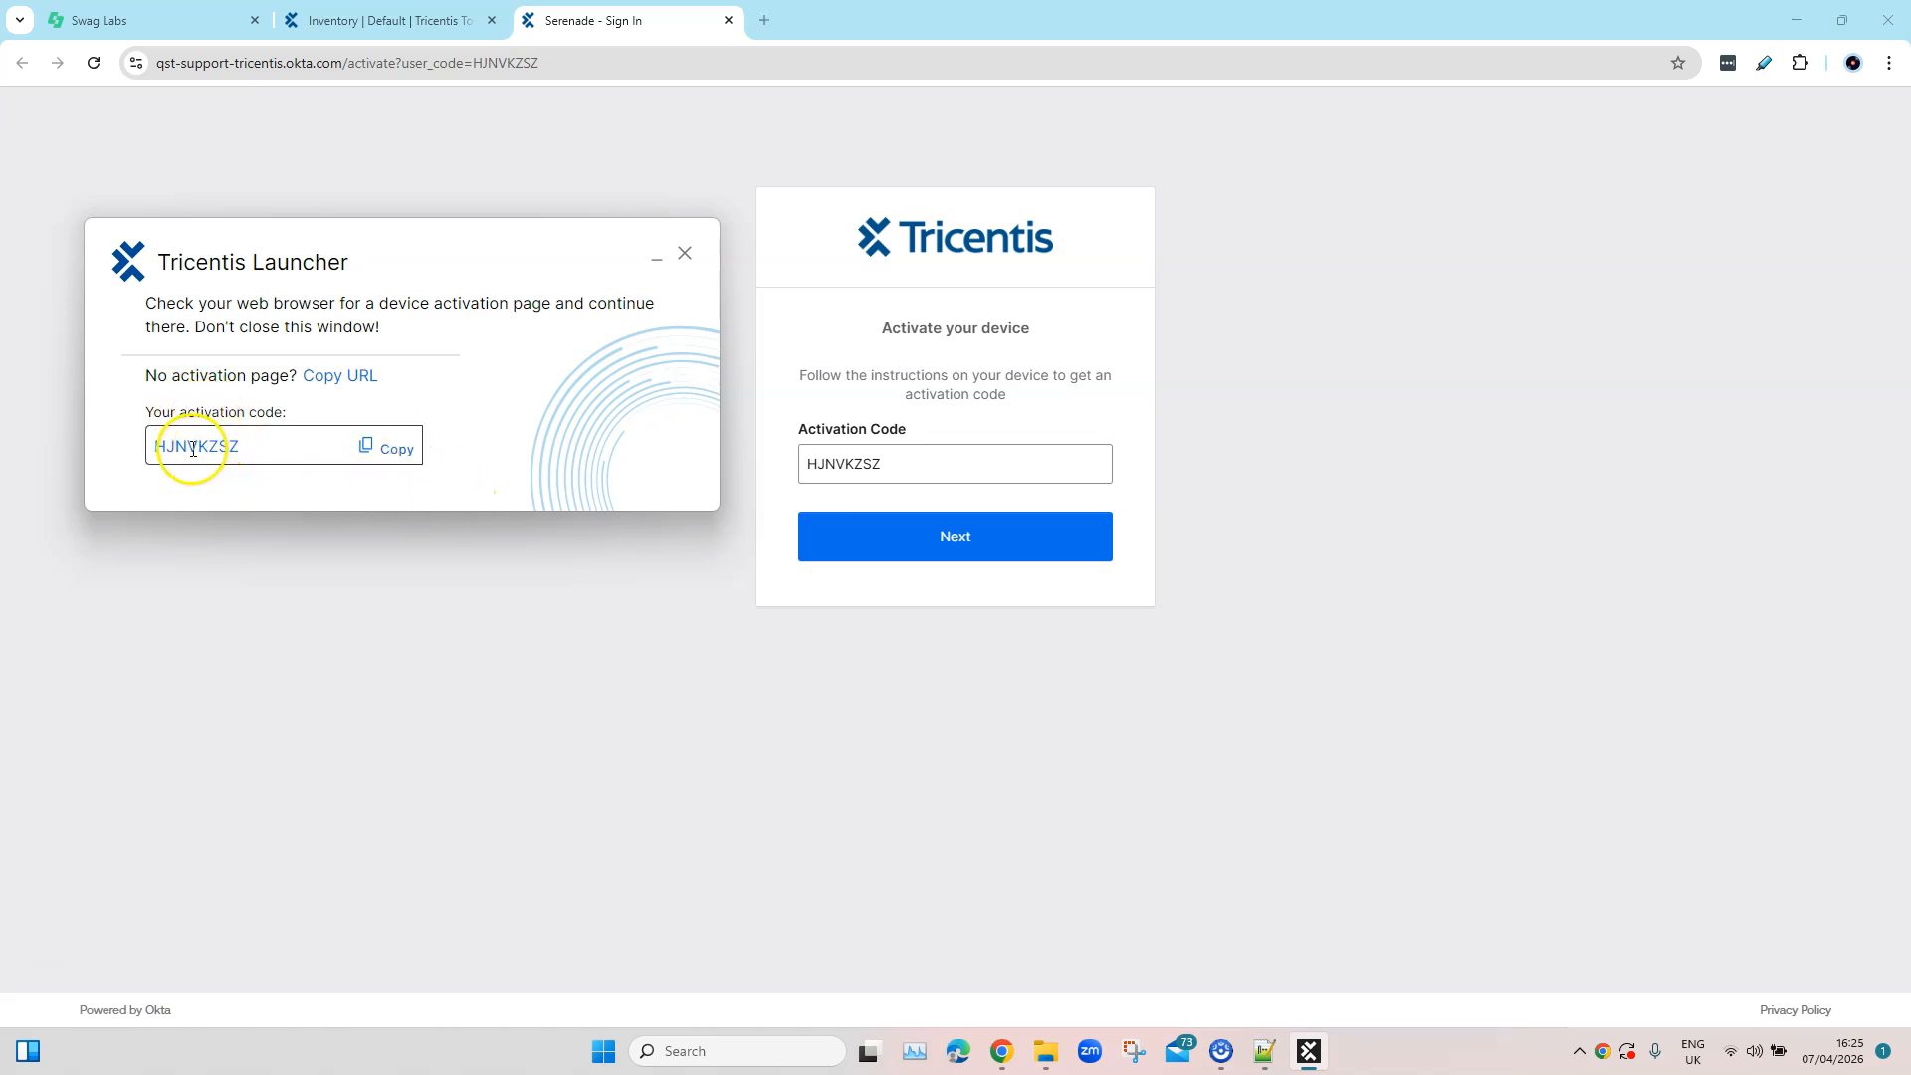
pyautogui.click(959, 549)
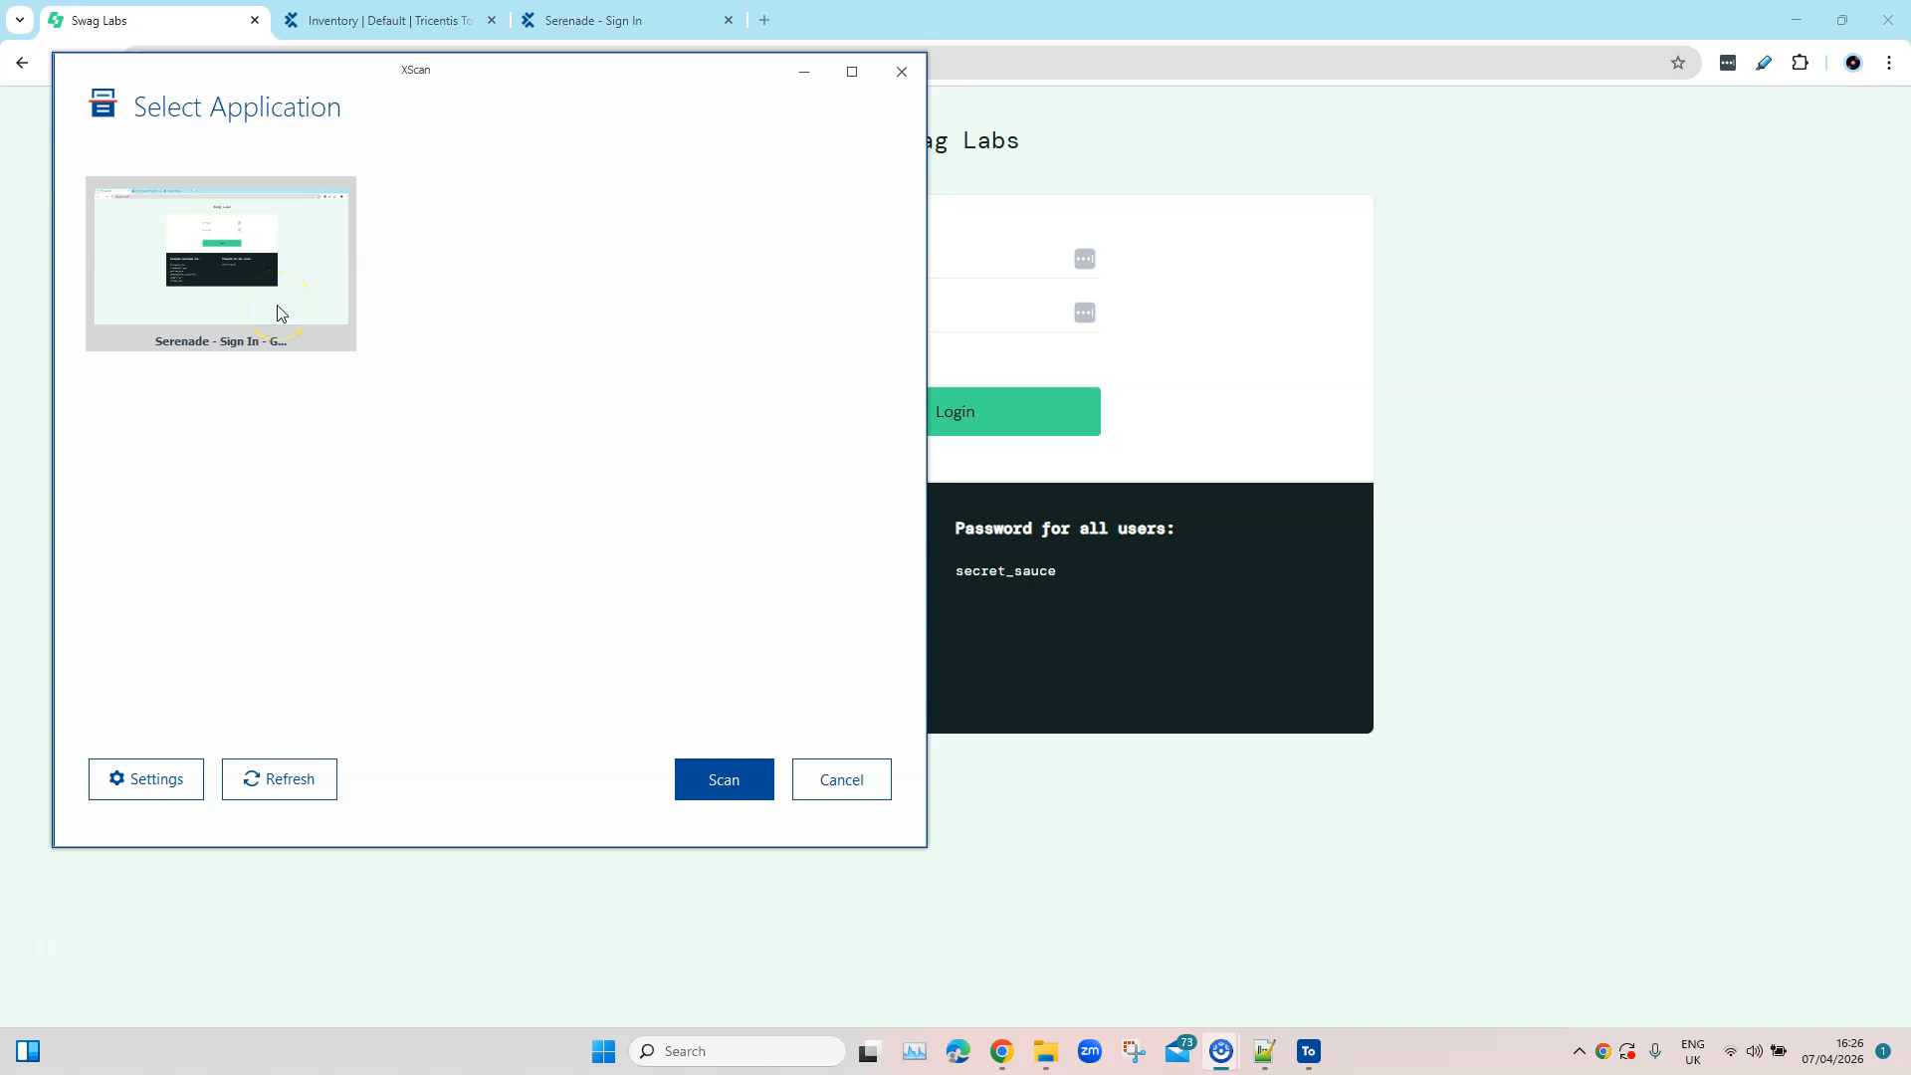
# Refresh the list of scannable applications and scan the Swag Labs browser page
pyautogui.click(274, 269)
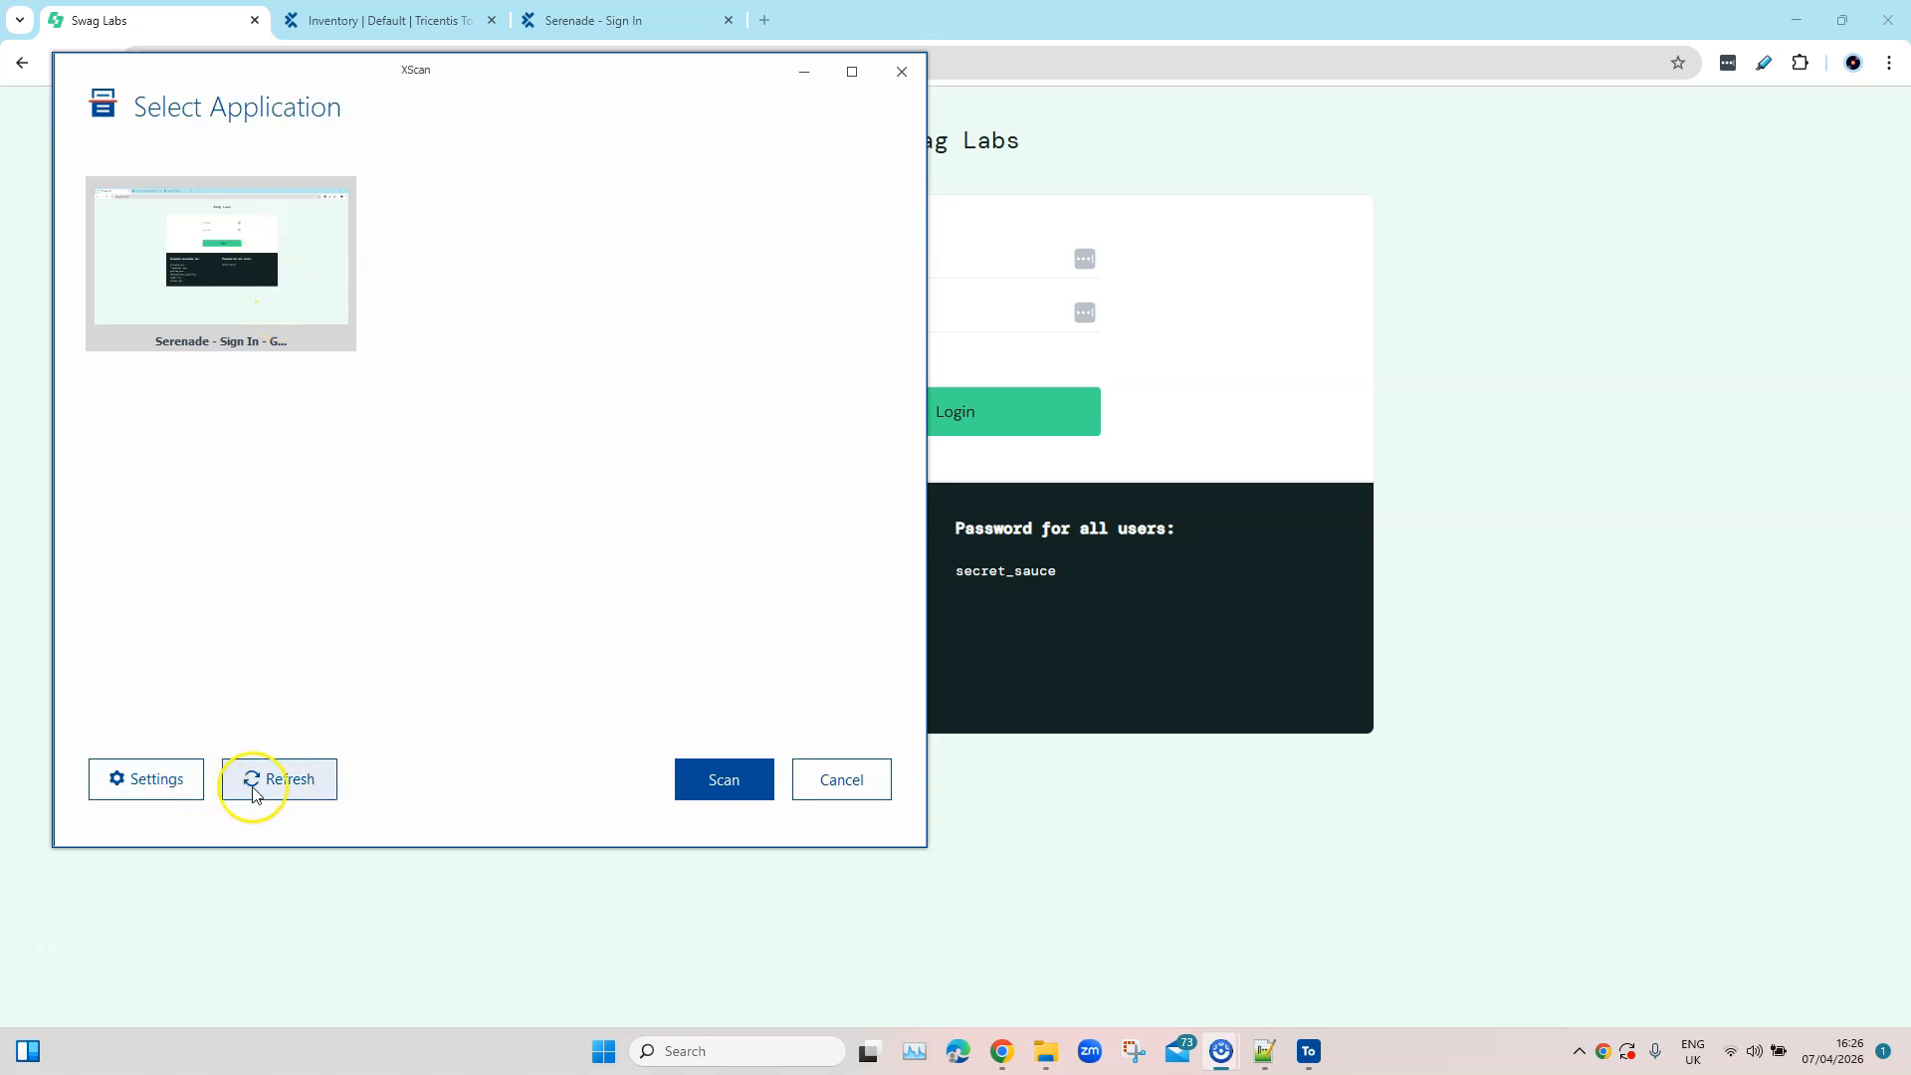
pyautogui.click(287, 780)
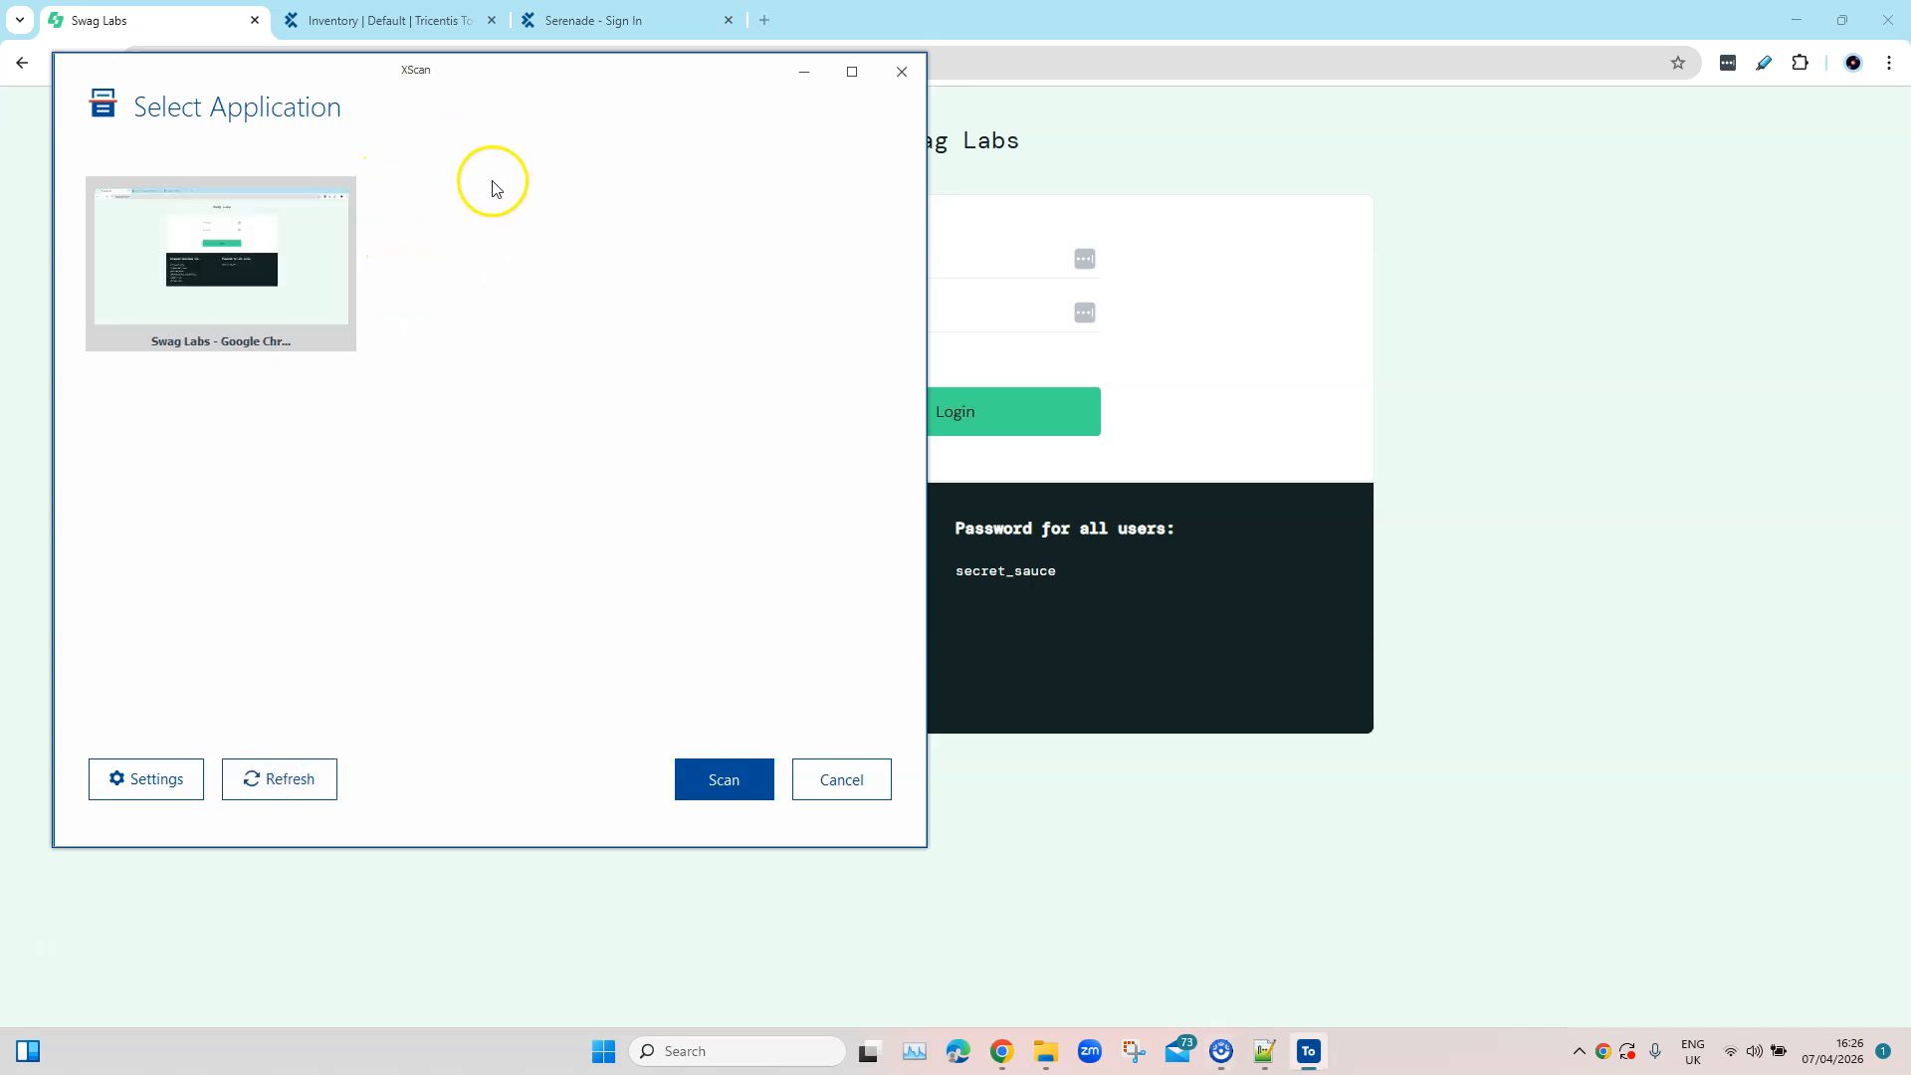
pyautogui.click(725, 776)
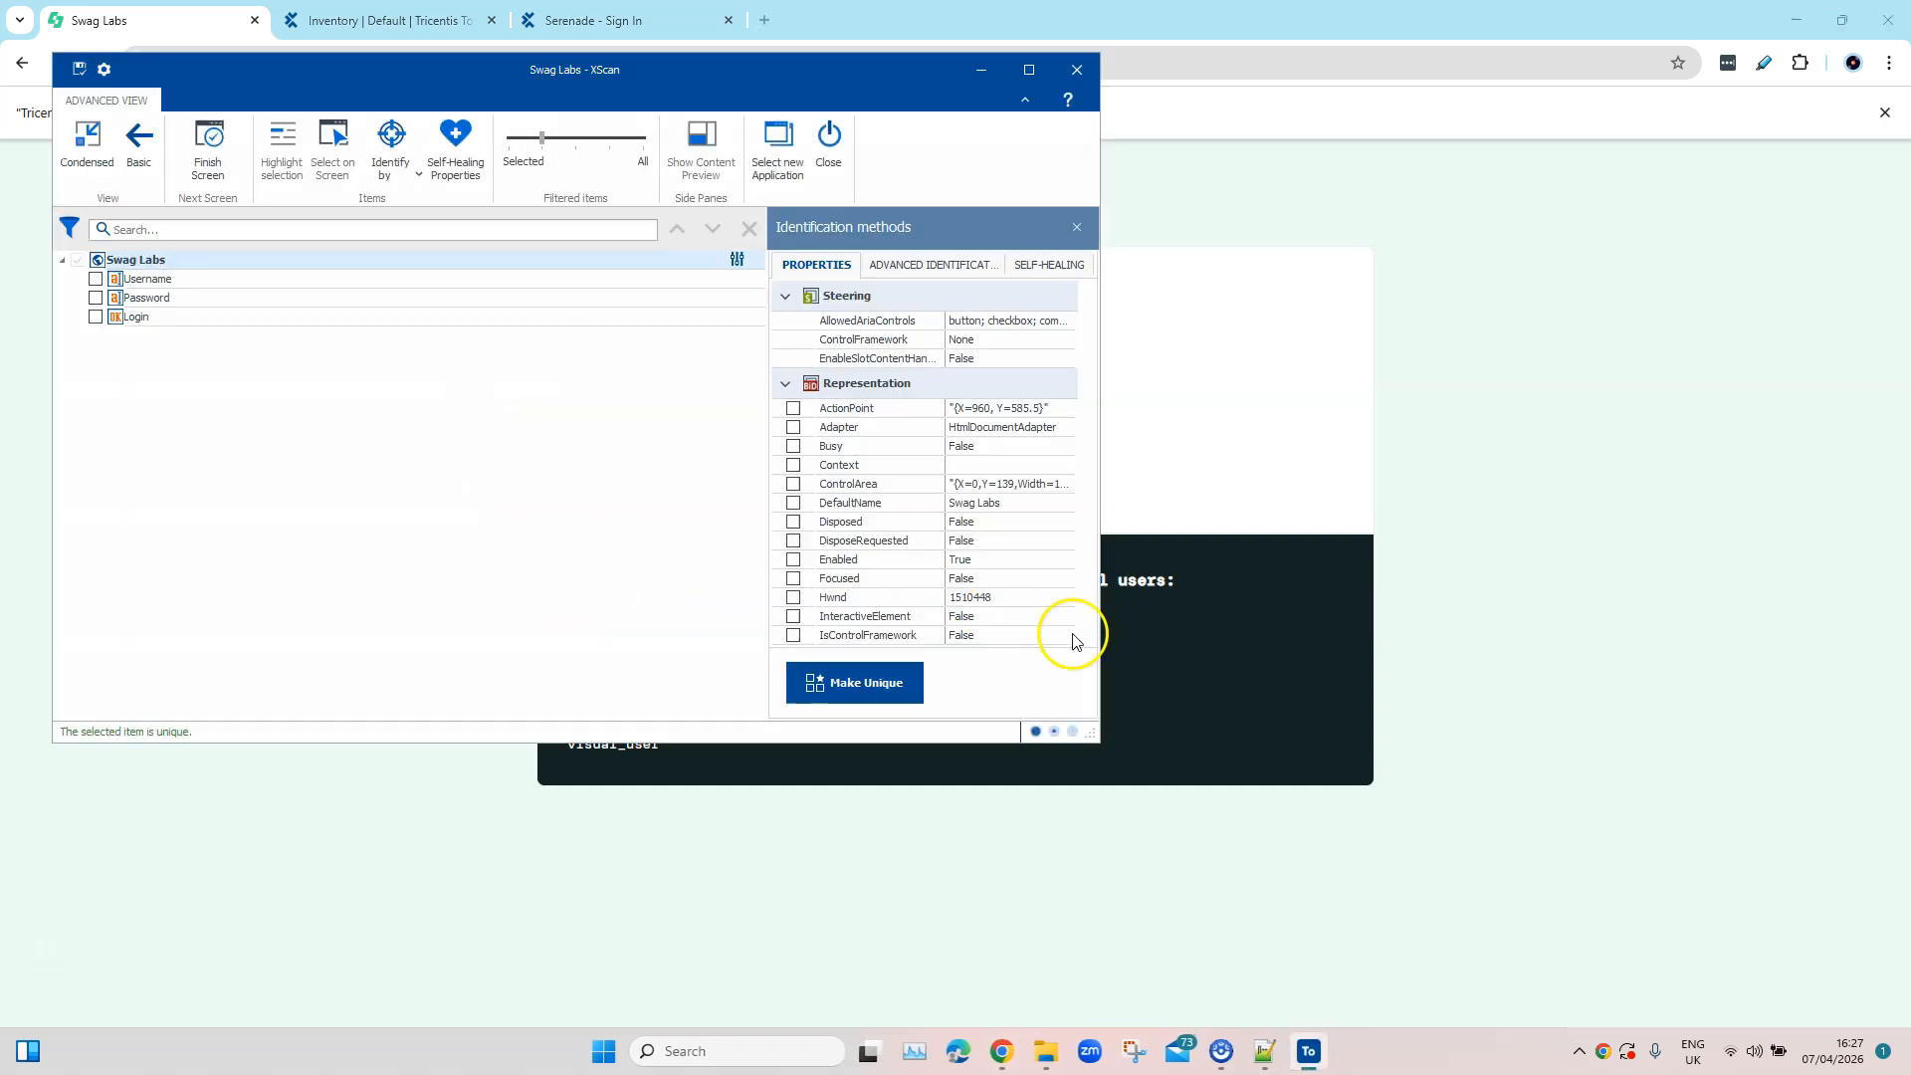
# Enlarge the scan window, examine the page's full element tree and identification properties, and restore the original item filter level
pyautogui.moveTo(1089, 738); pyautogui.dragTo(1527, 928)
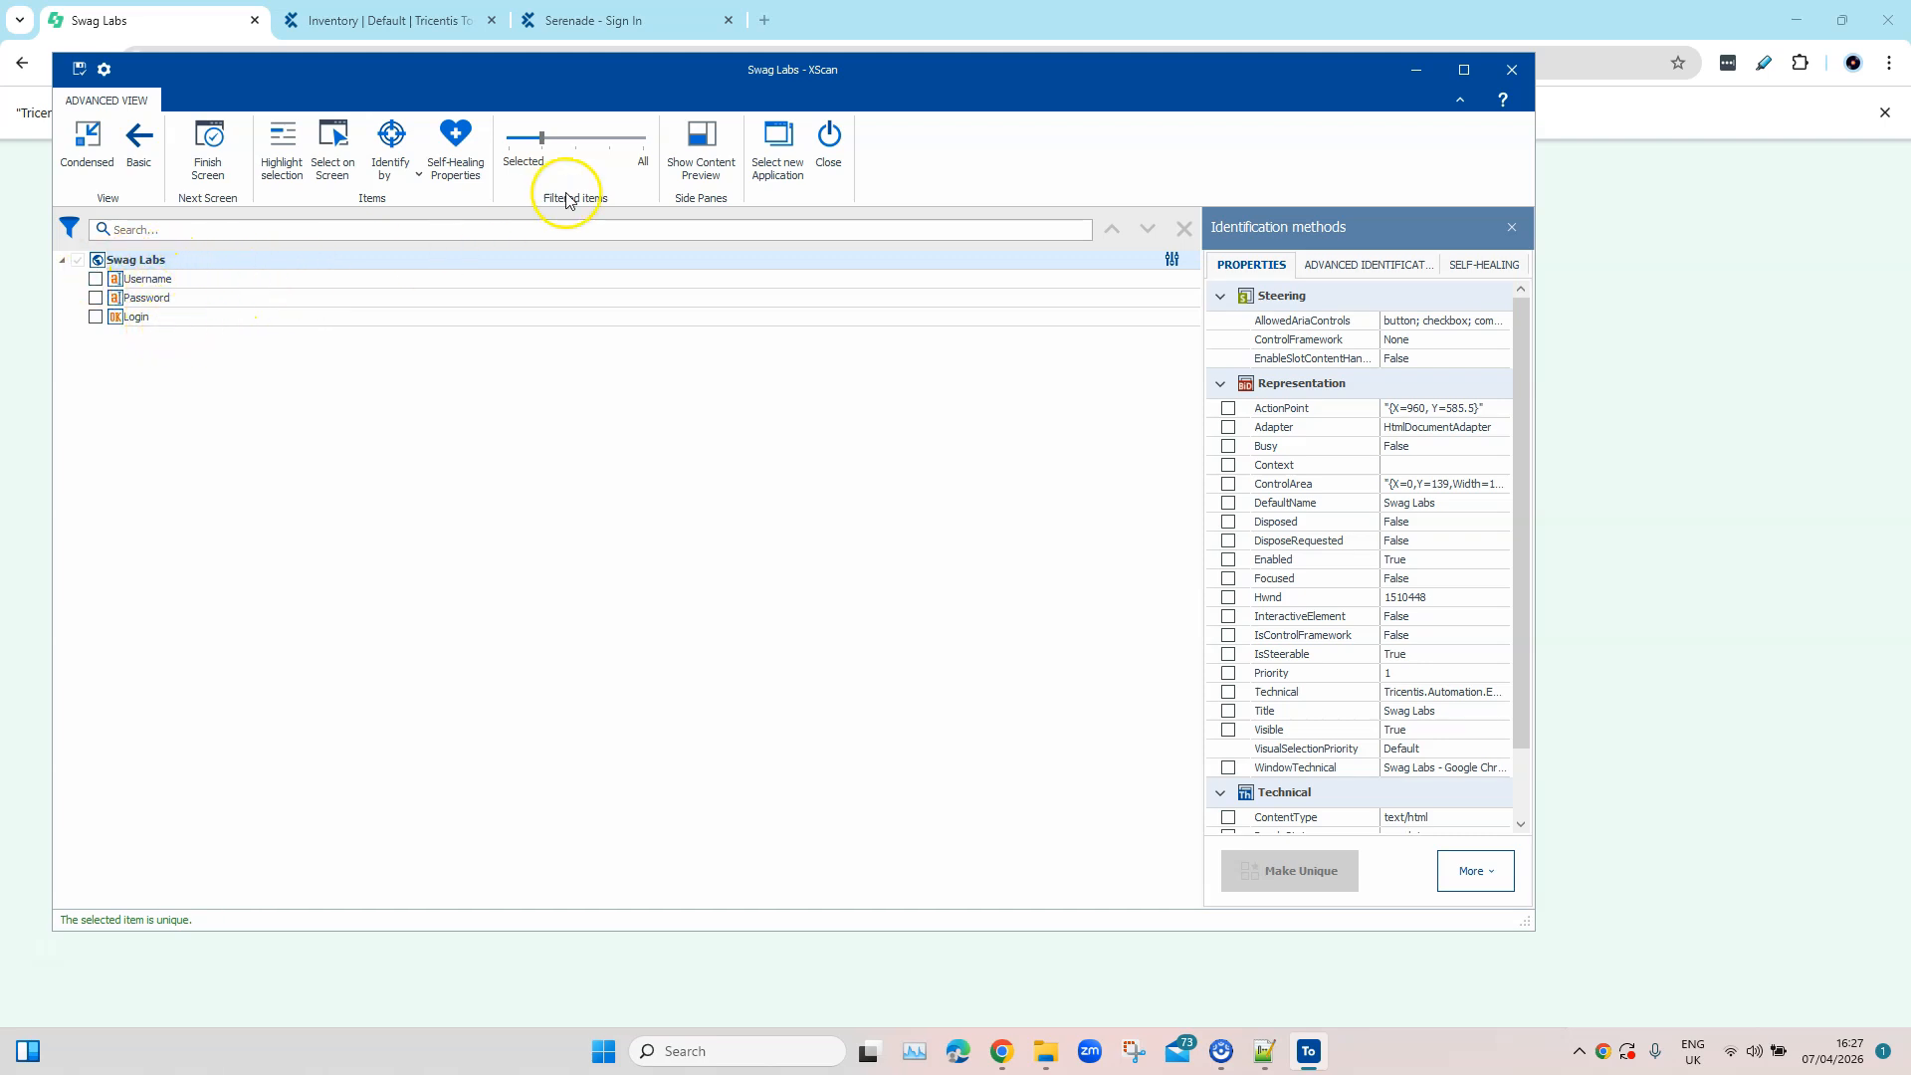
pyautogui.click(547, 139)
pyautogui.moveTo(549, 145)
pyautogui.mouseDown()
pyautogui.moveTo(651, 148)
pyautogui.moveTo(577, 147)
pyautogui.mouseUp()
pyautogui.click(550, 149)
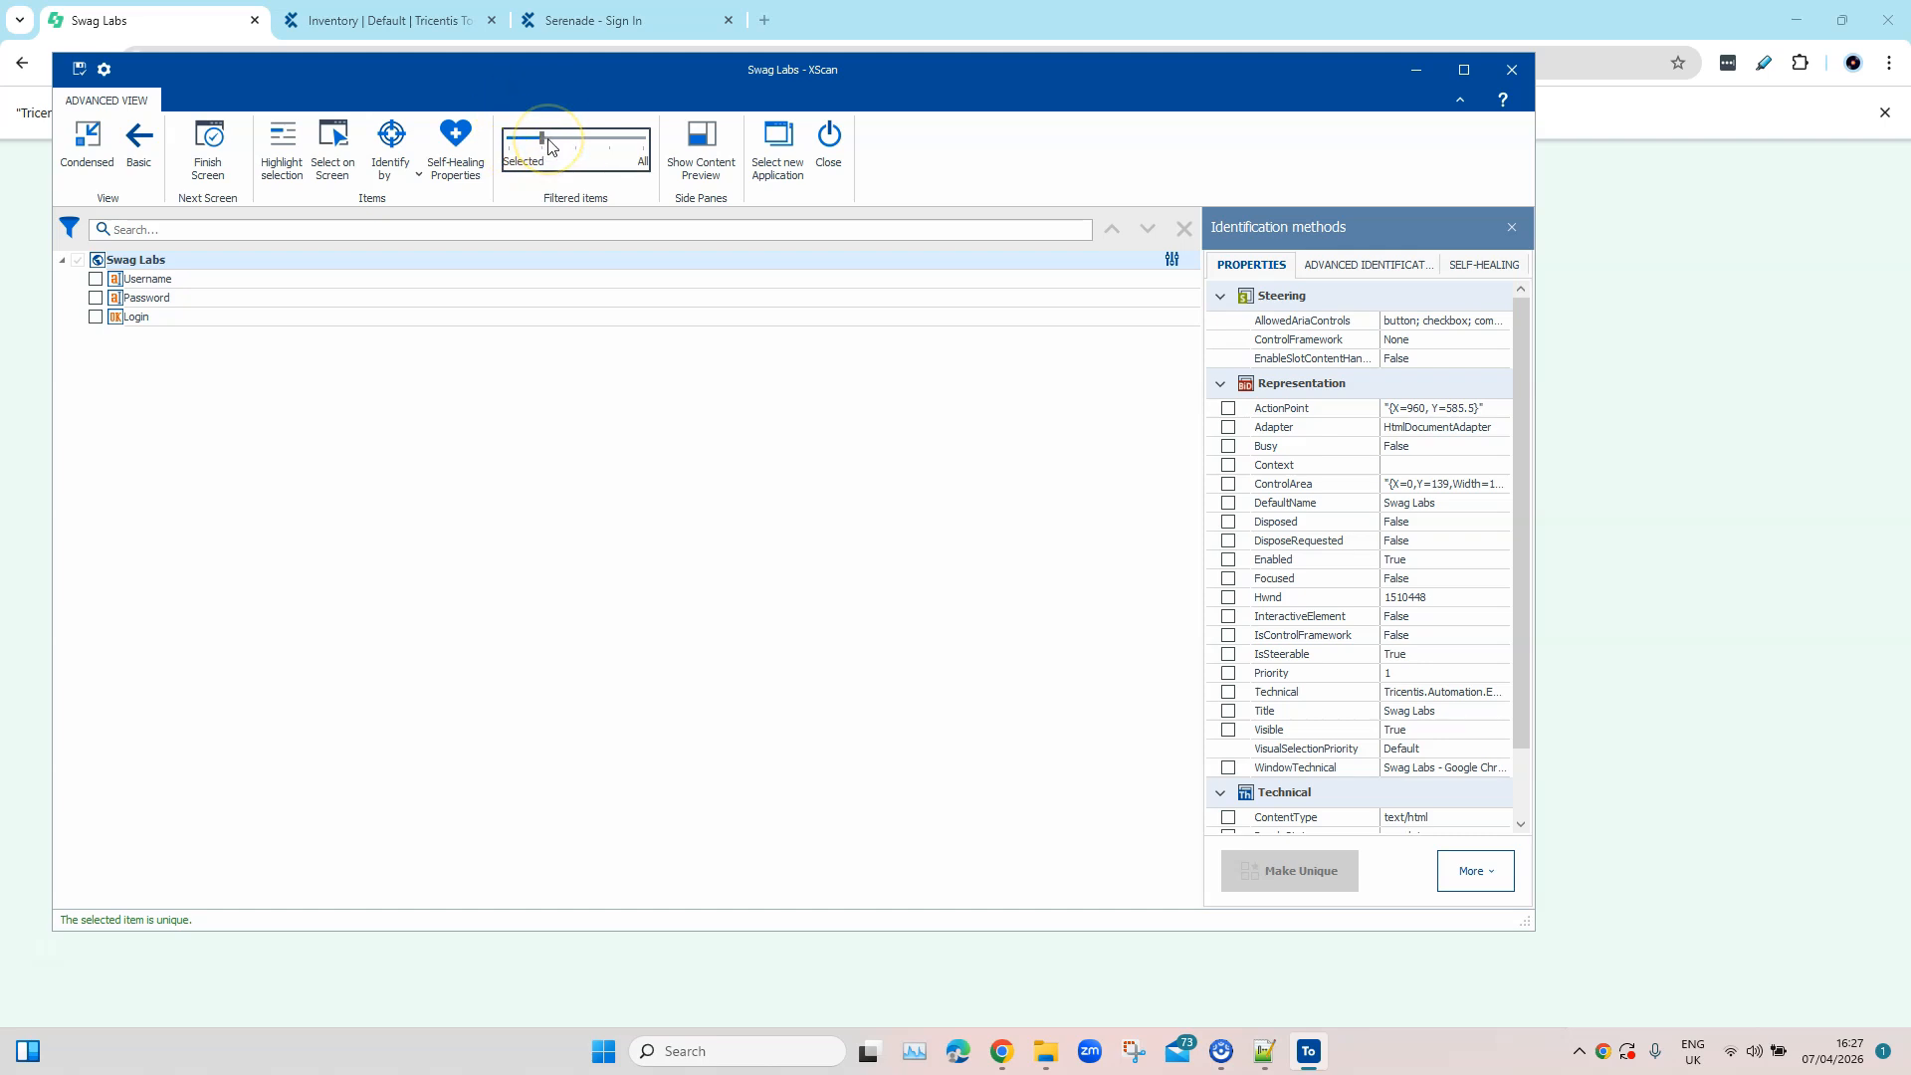
pyautogui.moveTo(543, 146); pyautogui.dragTo(637, 151)
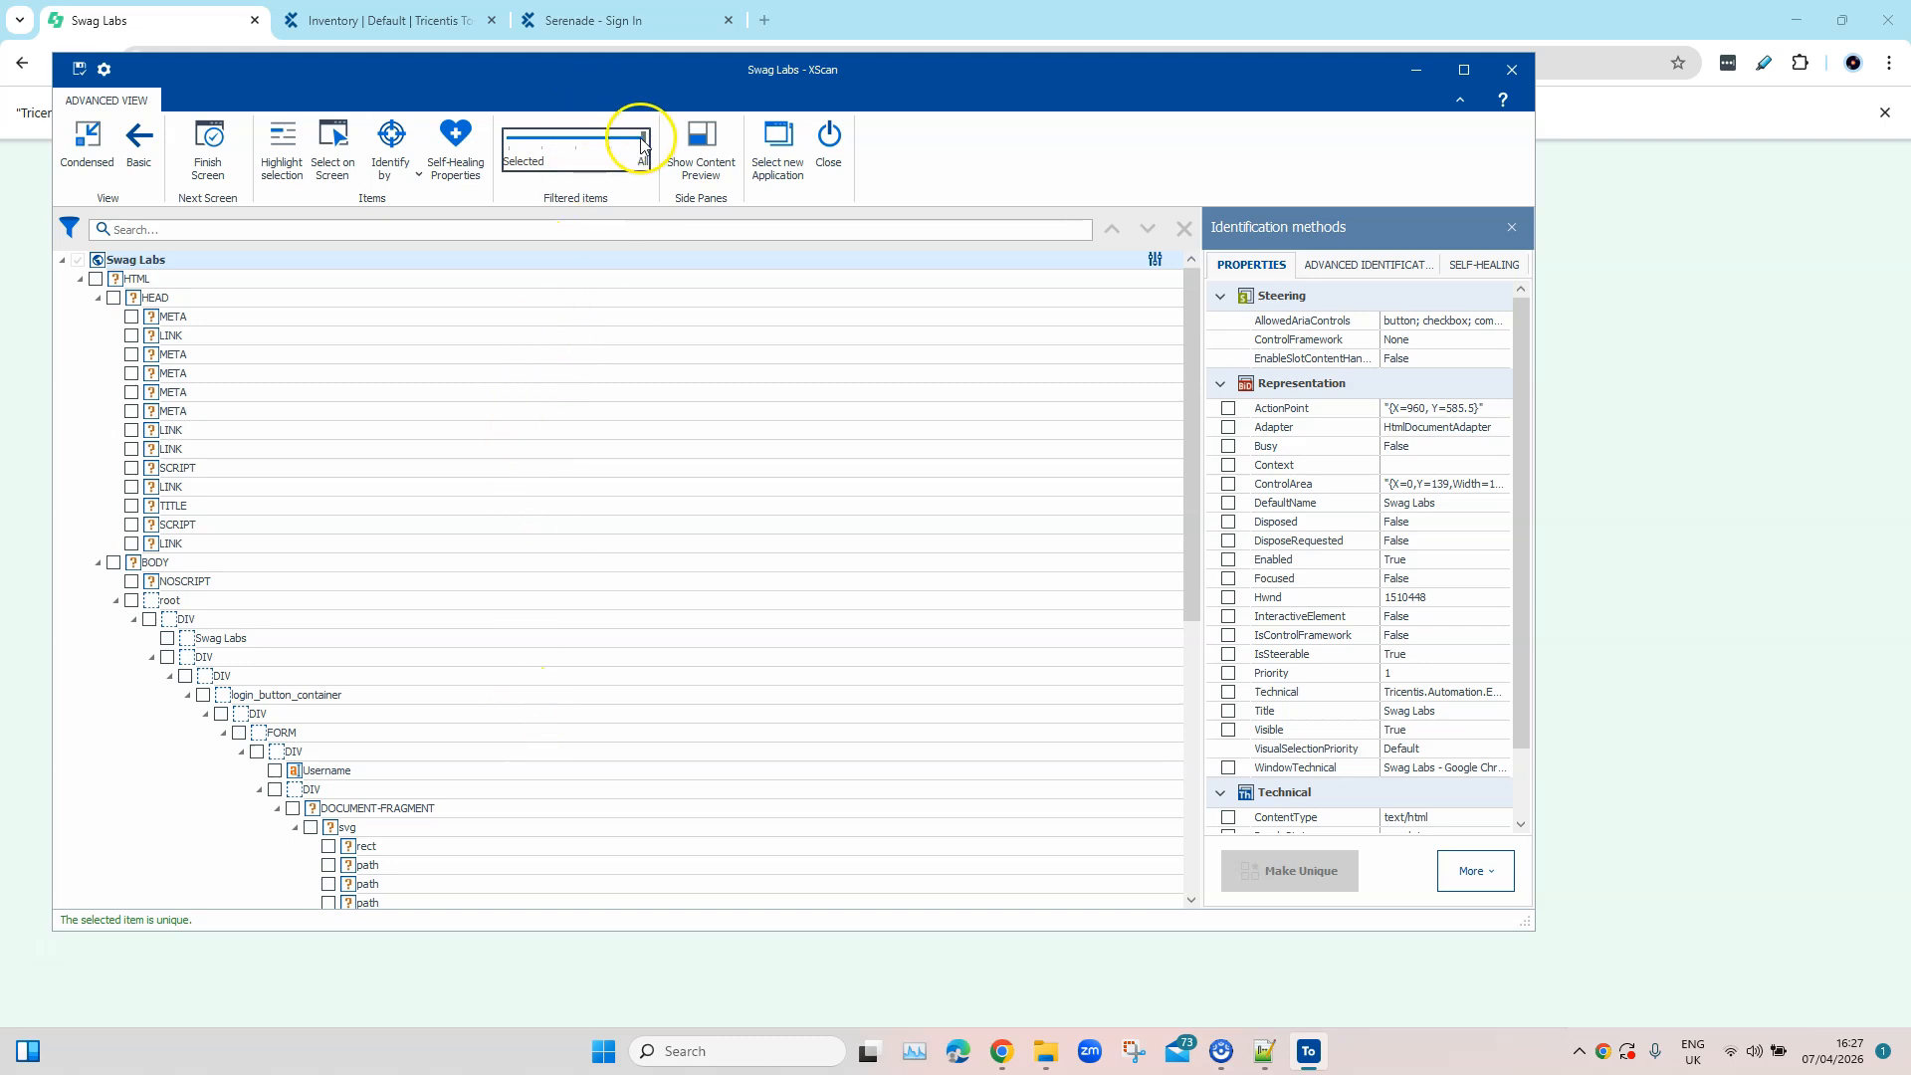
pyautogui.moveTo(641, 142); pyautogui.dragTo(542, 147)
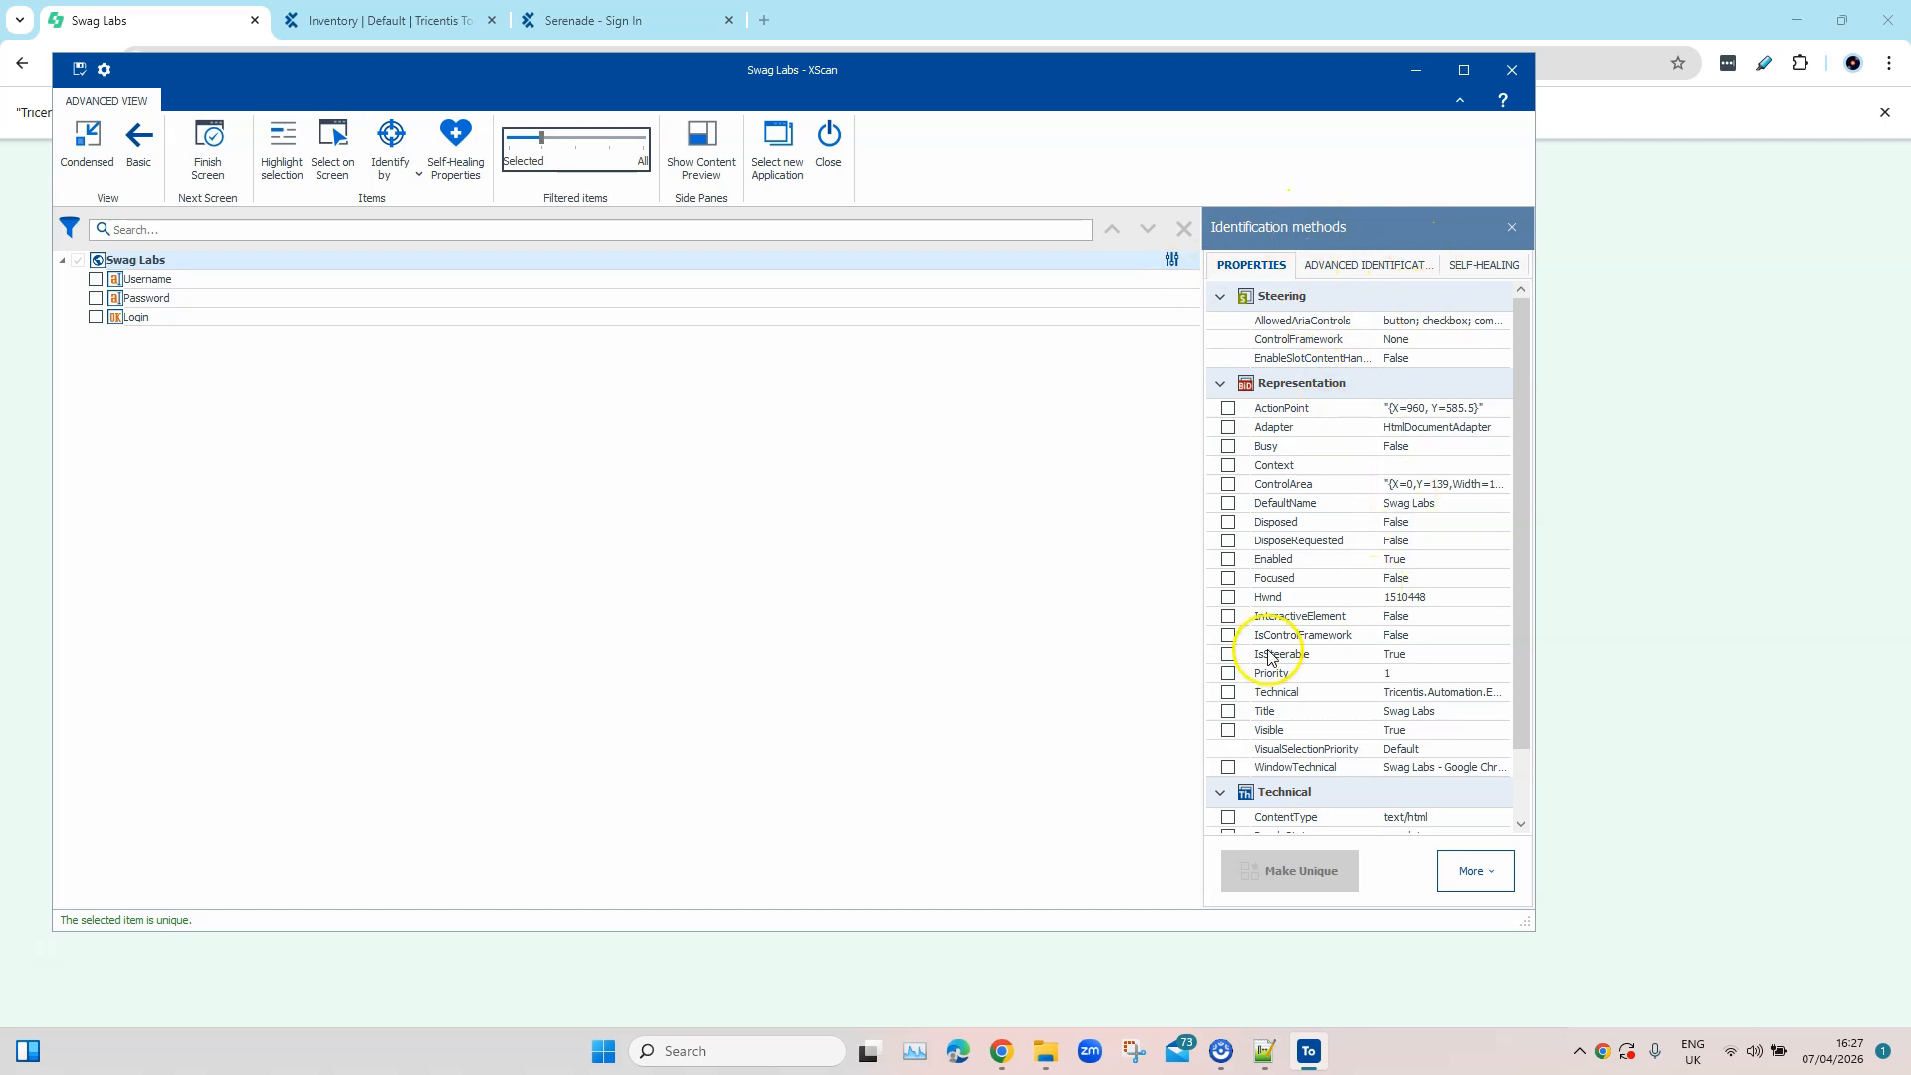
pyautogui.scroll(-1, 1331, 642)
pyautogui.scroll(1, 1334, 523)
# Switch to the basic view and add the Username, Password and Login controls from the Swag Labs page
pyautogui.click(138, 139)
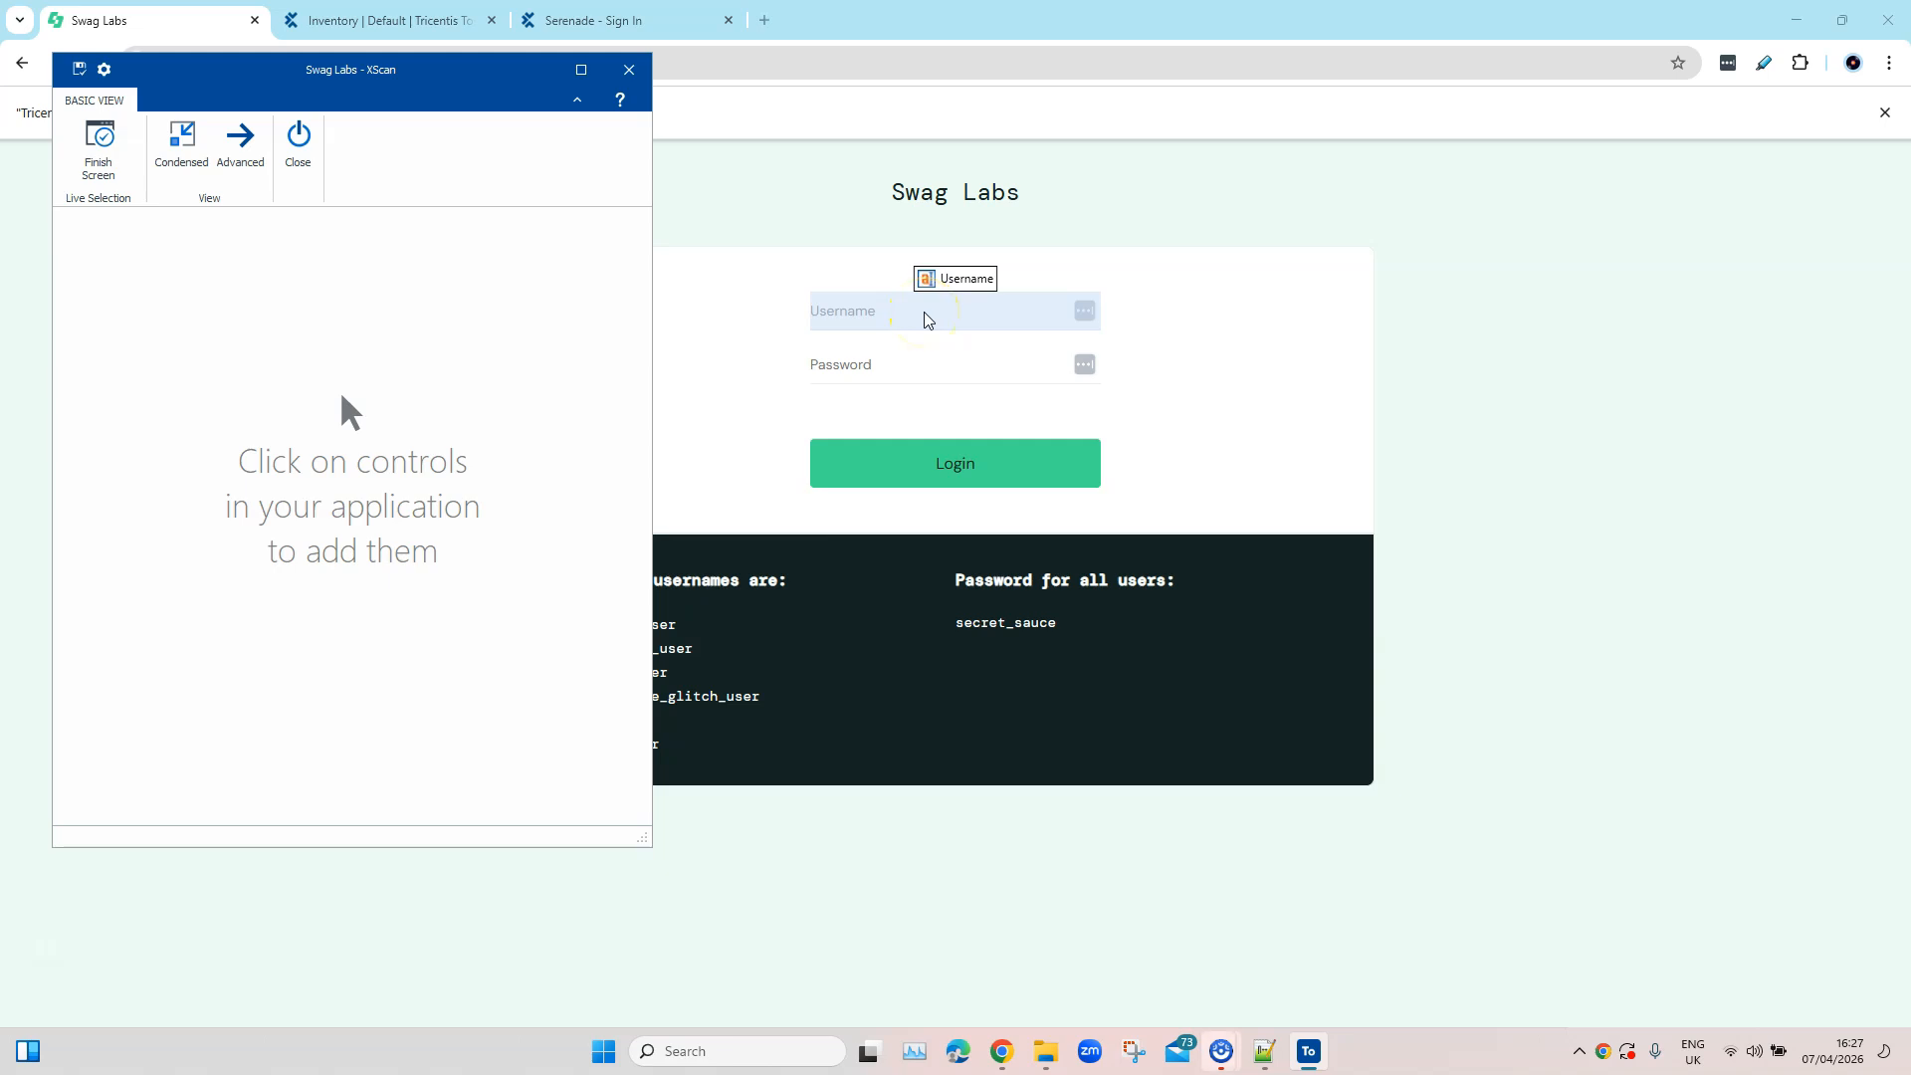
pyautogui.click(925, 316)
pyautogui.click(924, 367)
pyautogui.click(934, 460)
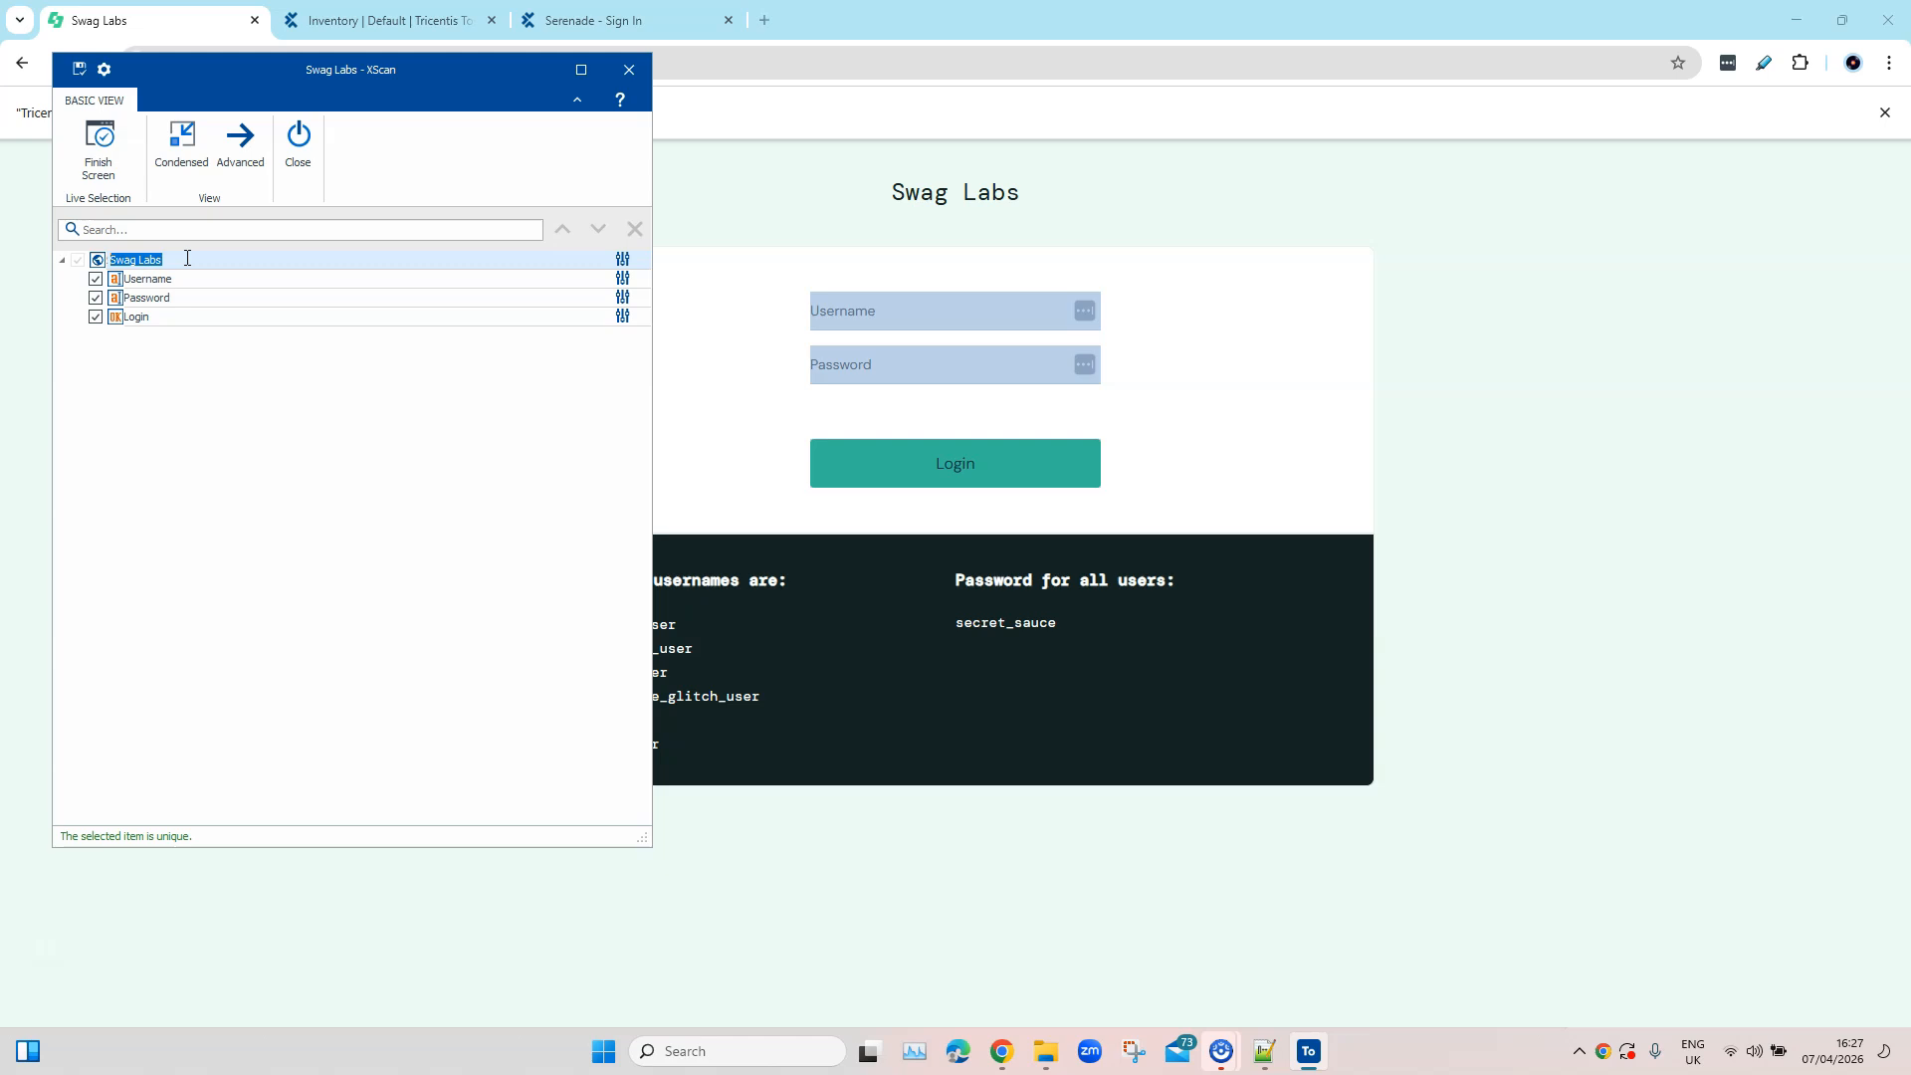
# Name the scanned module Login, finish the screen to save it, and close XScan
pyautogui.click(97, 155)
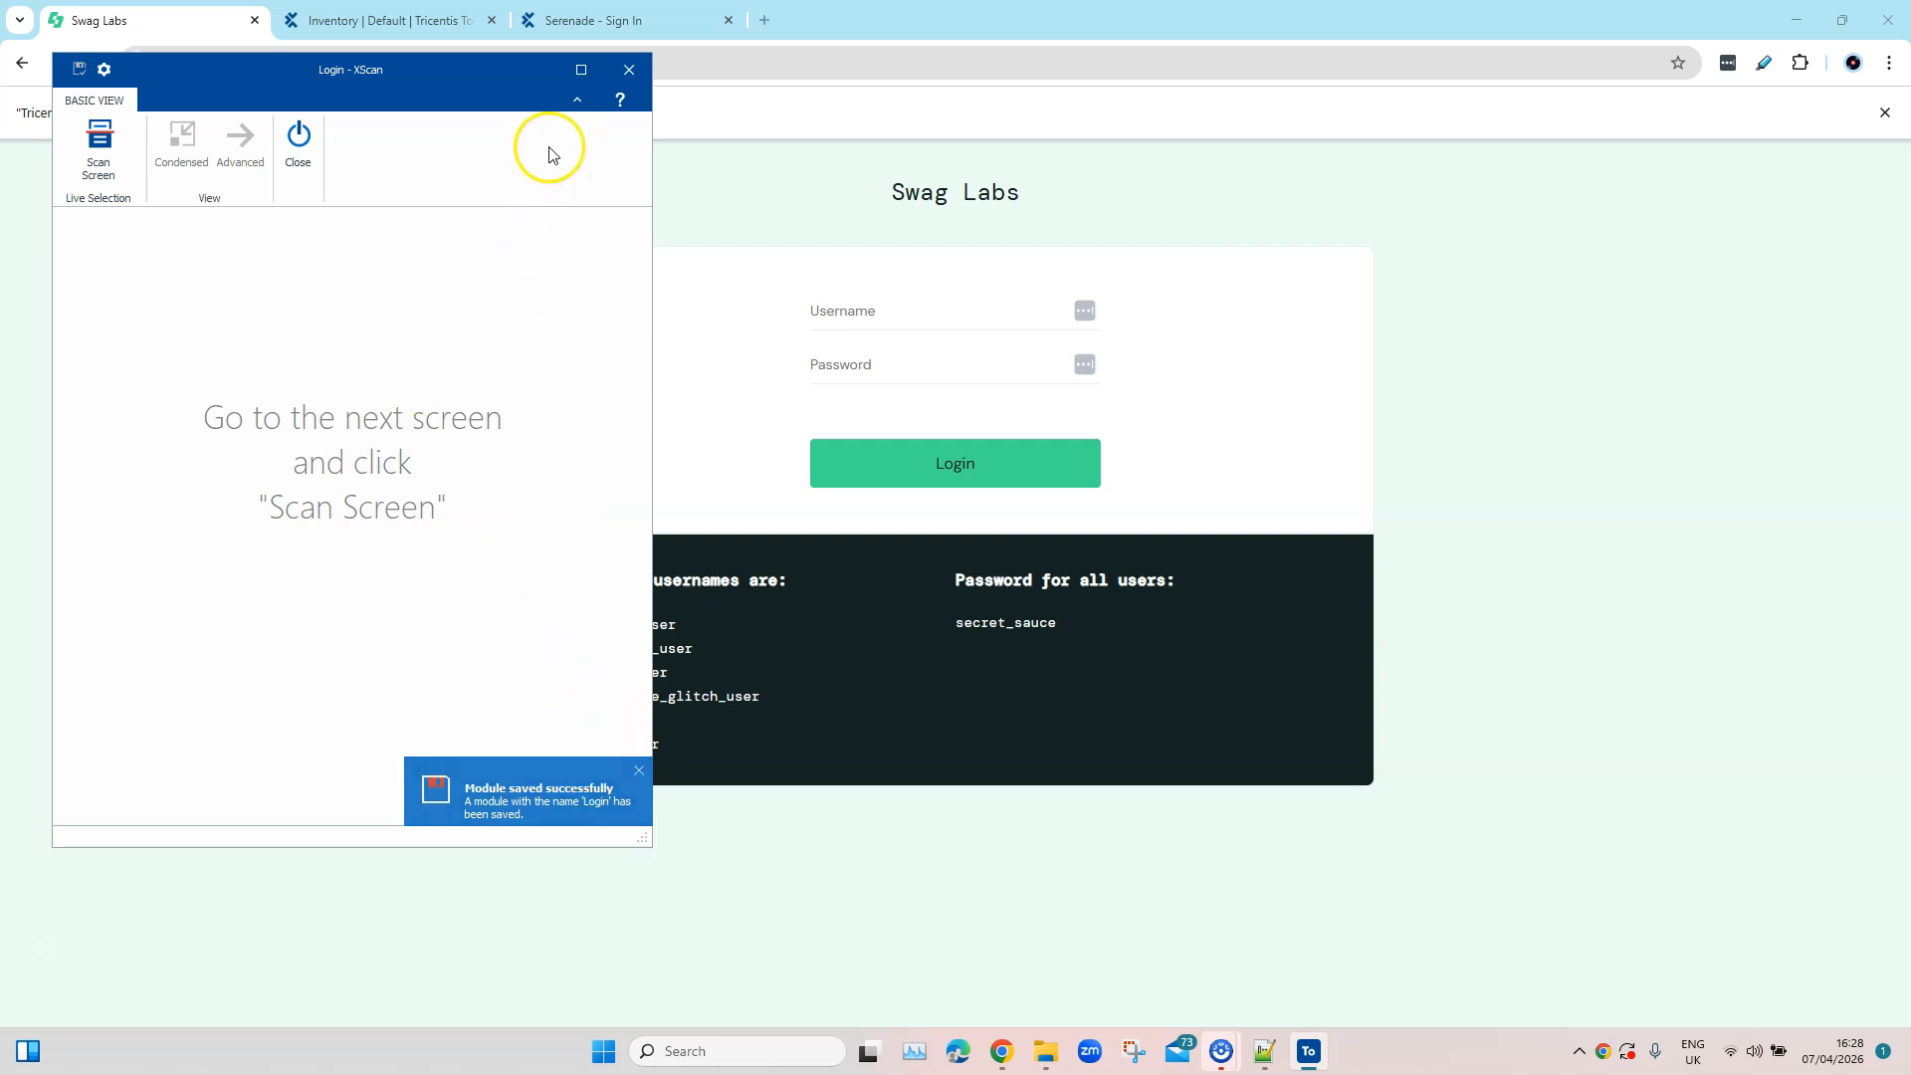
pyautogui.click(296, 149)
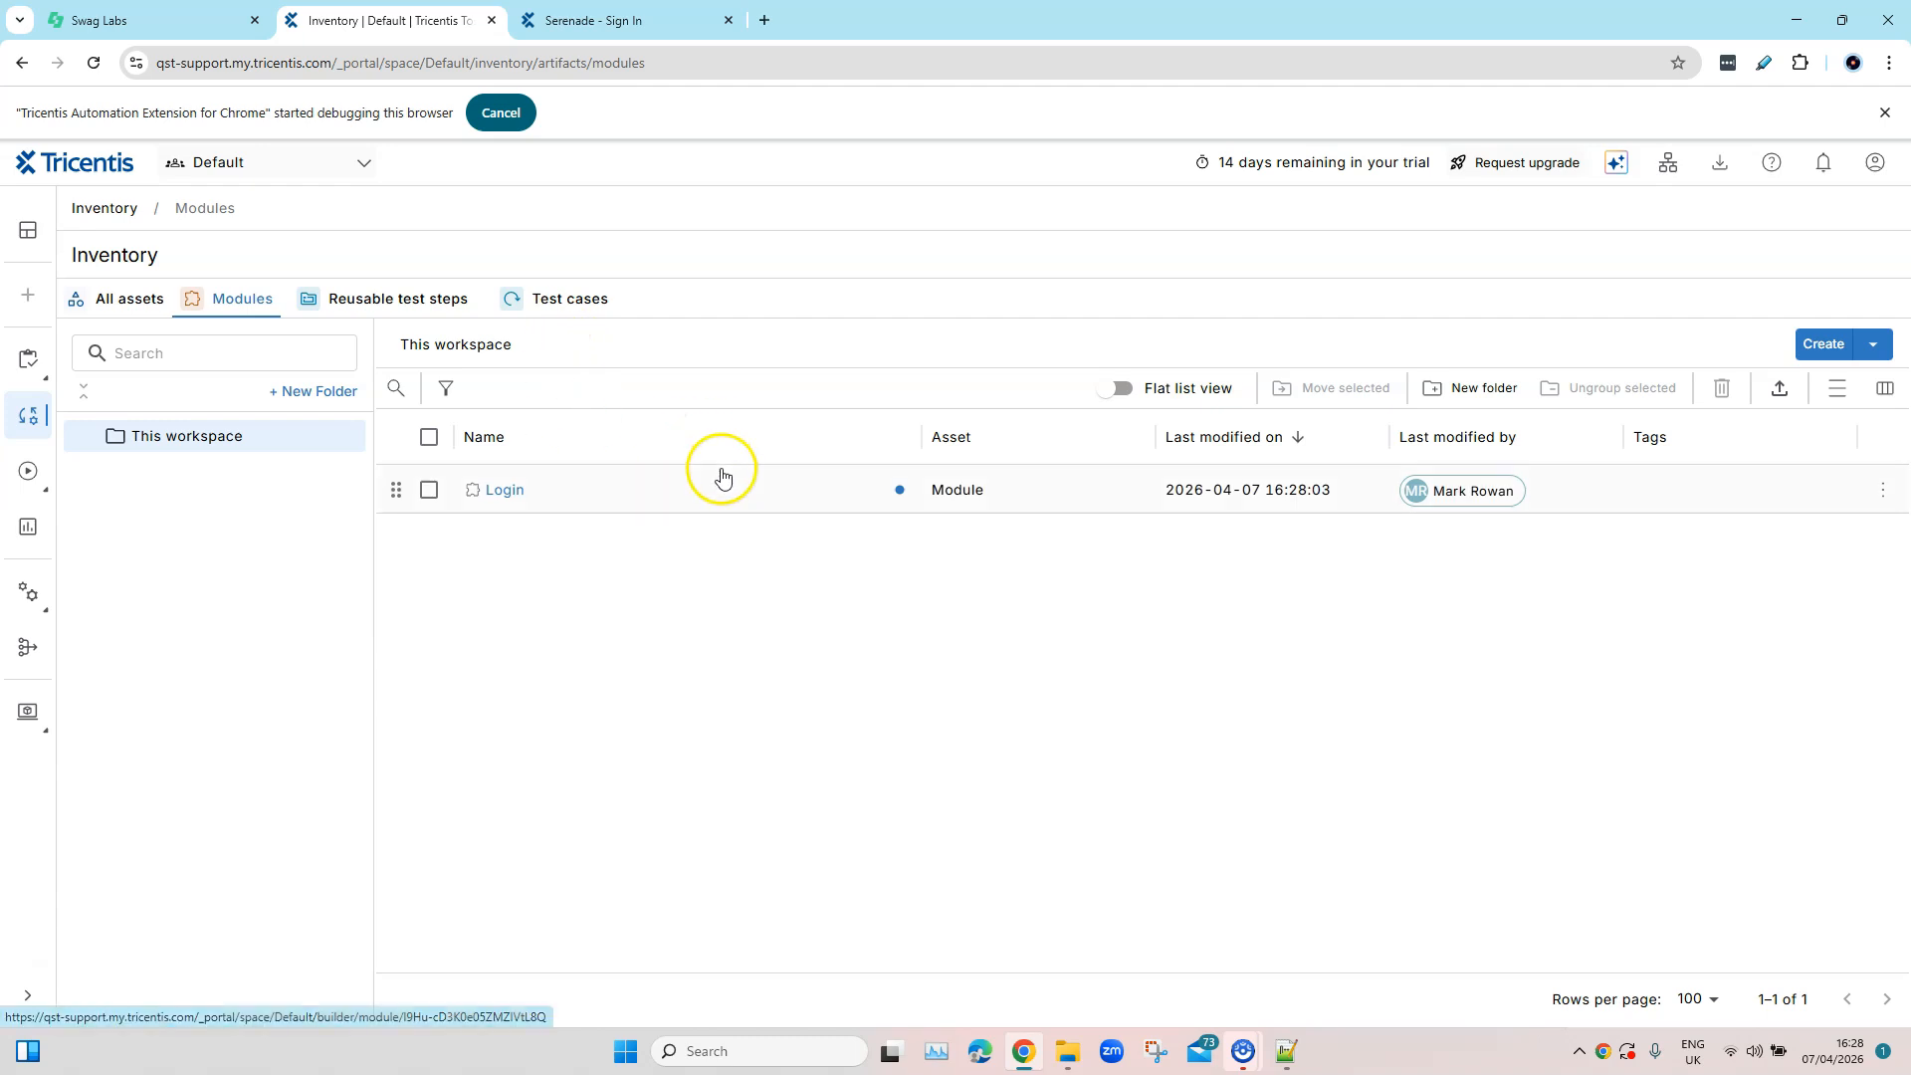
# Open the Login module and review its parameters, details and general properties
pyautogui.click(505, 491)
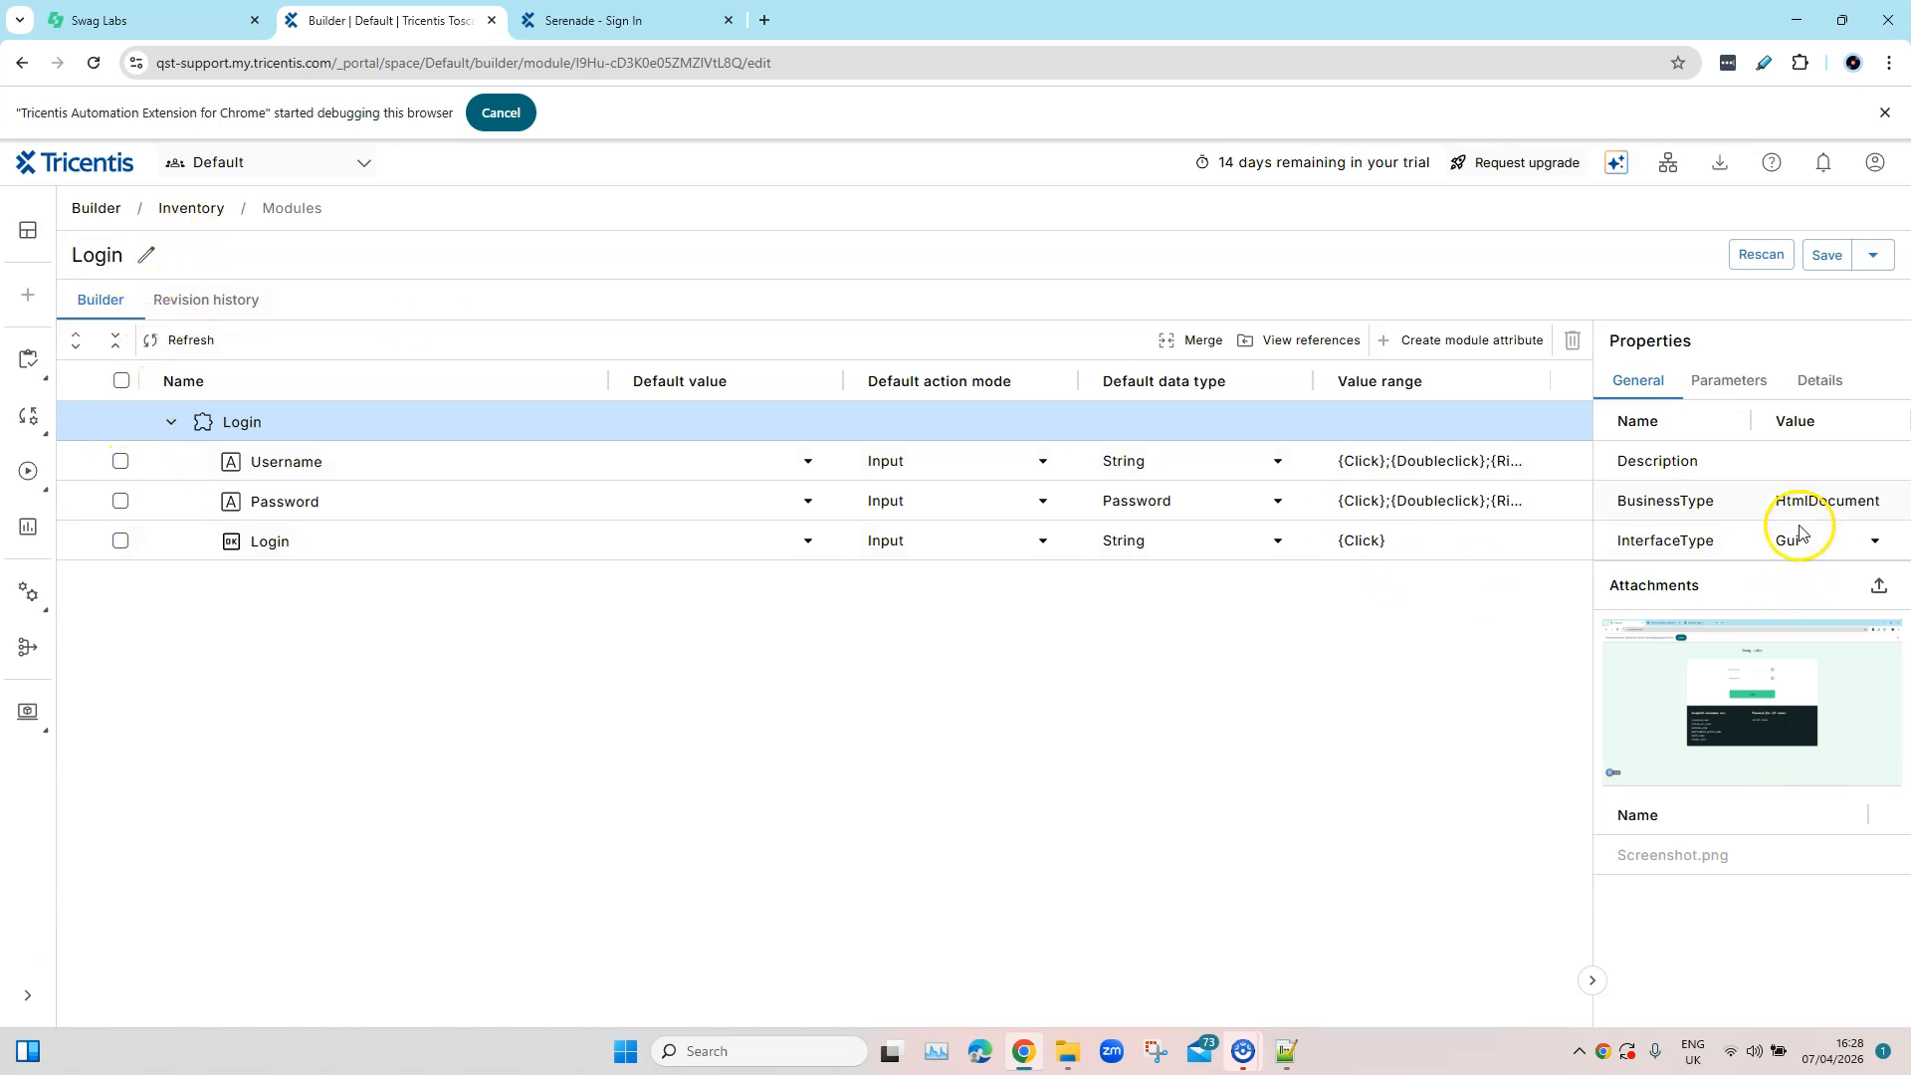
pyautogui.click(1738, 386)
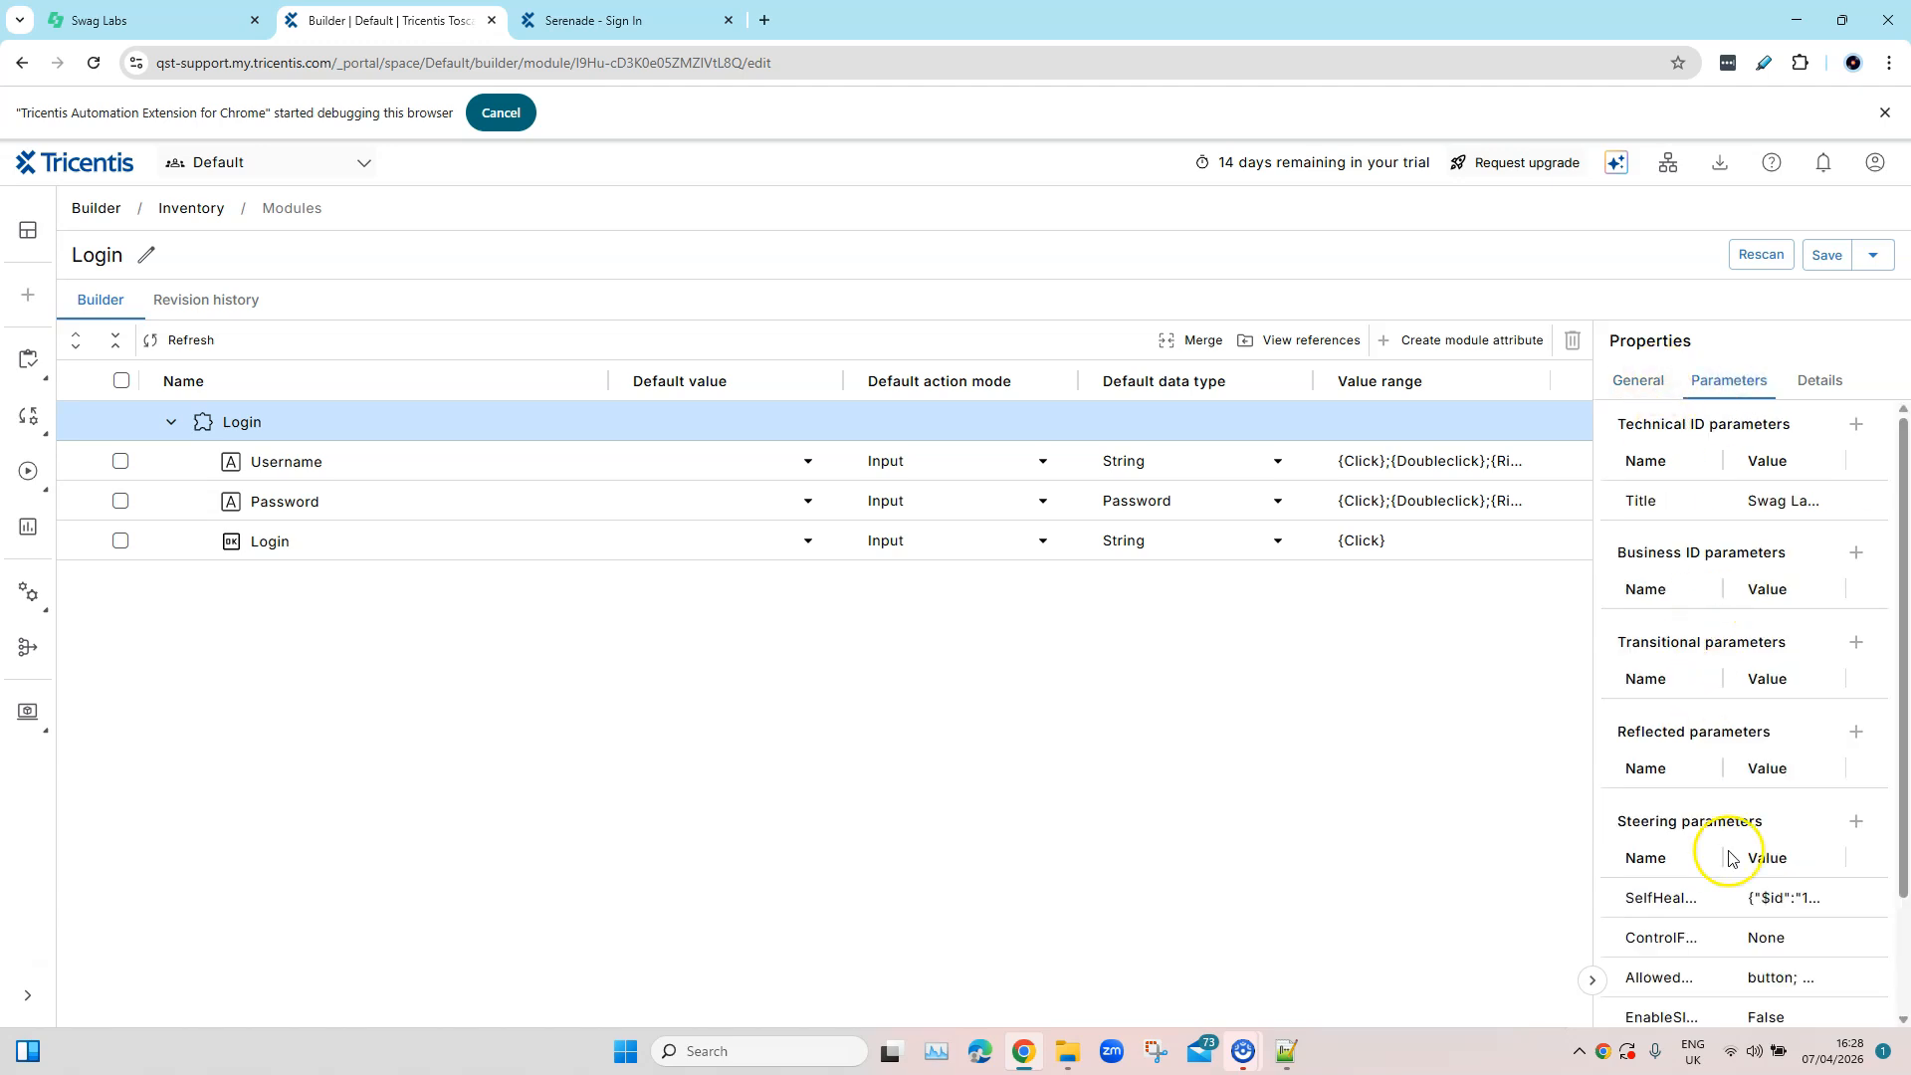
pyautogui.click(1820, 383)
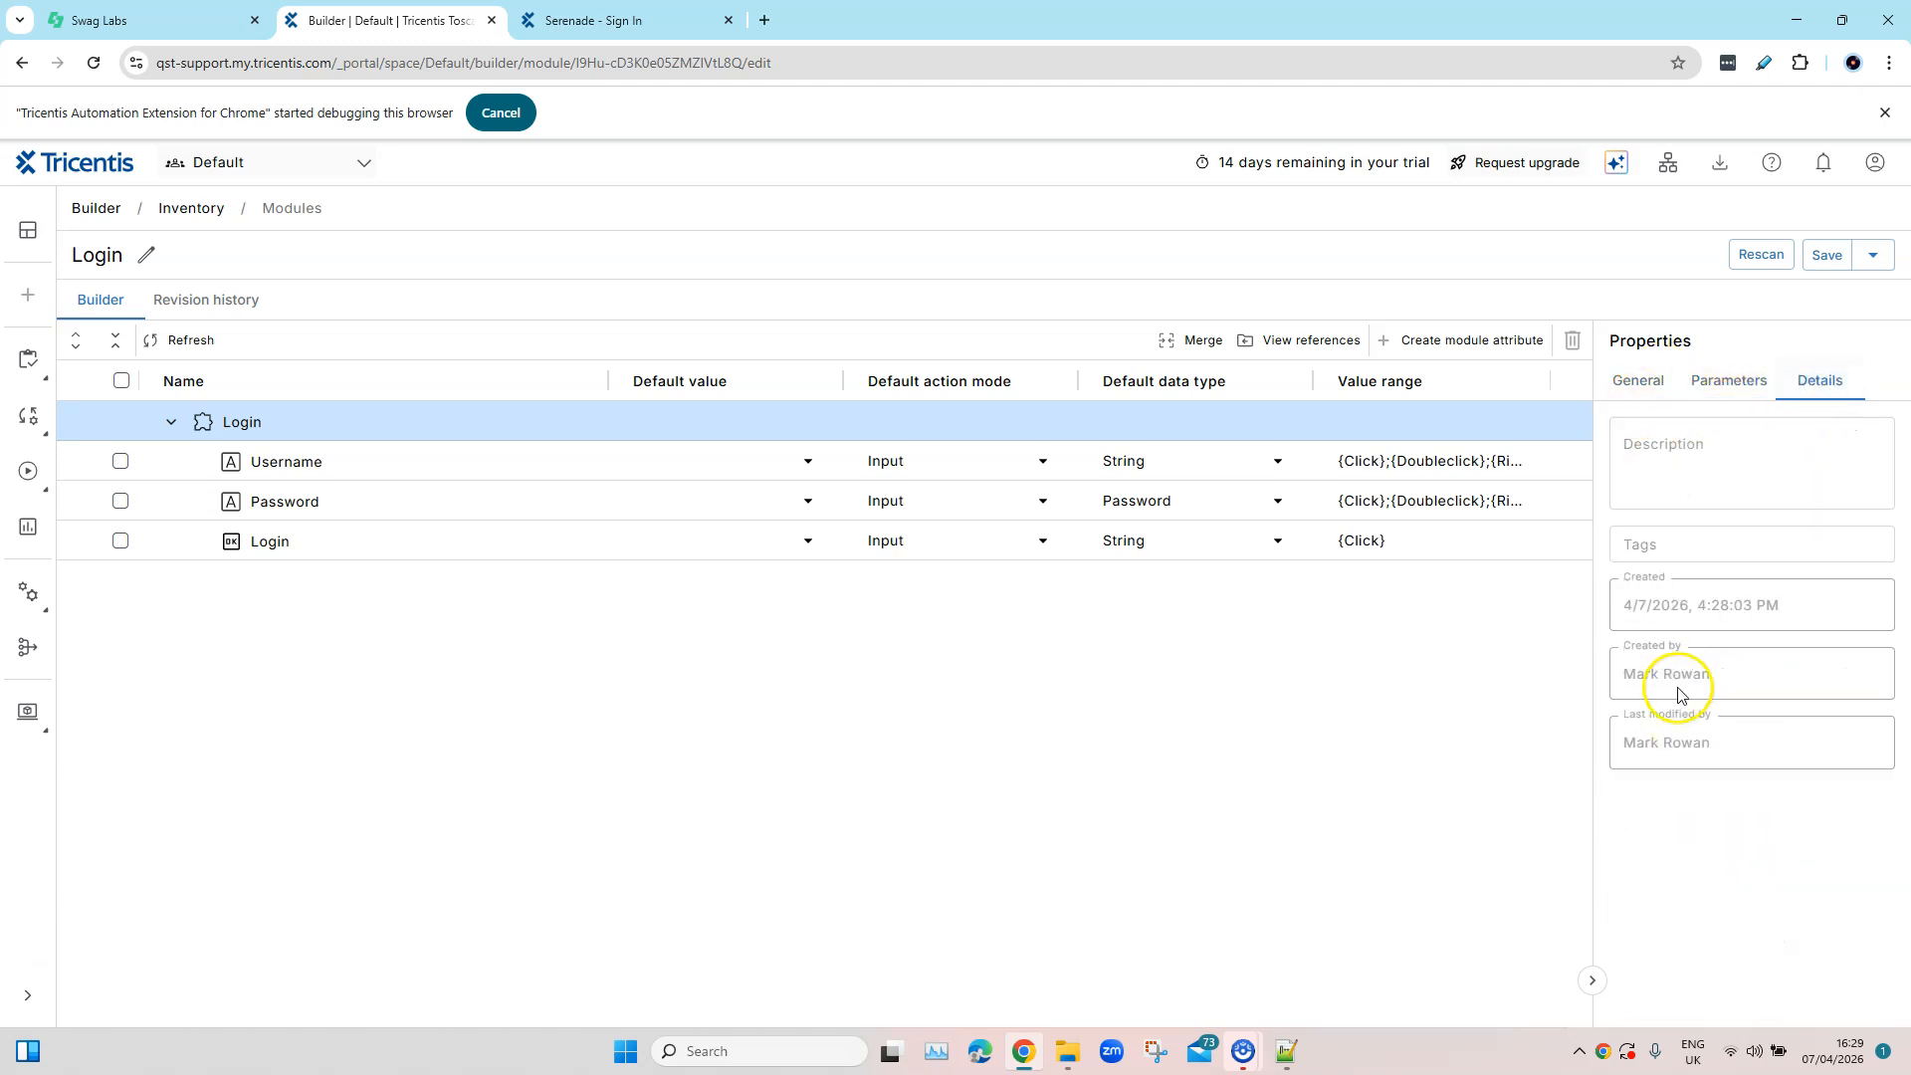
pyautogui.click(1640, 386)
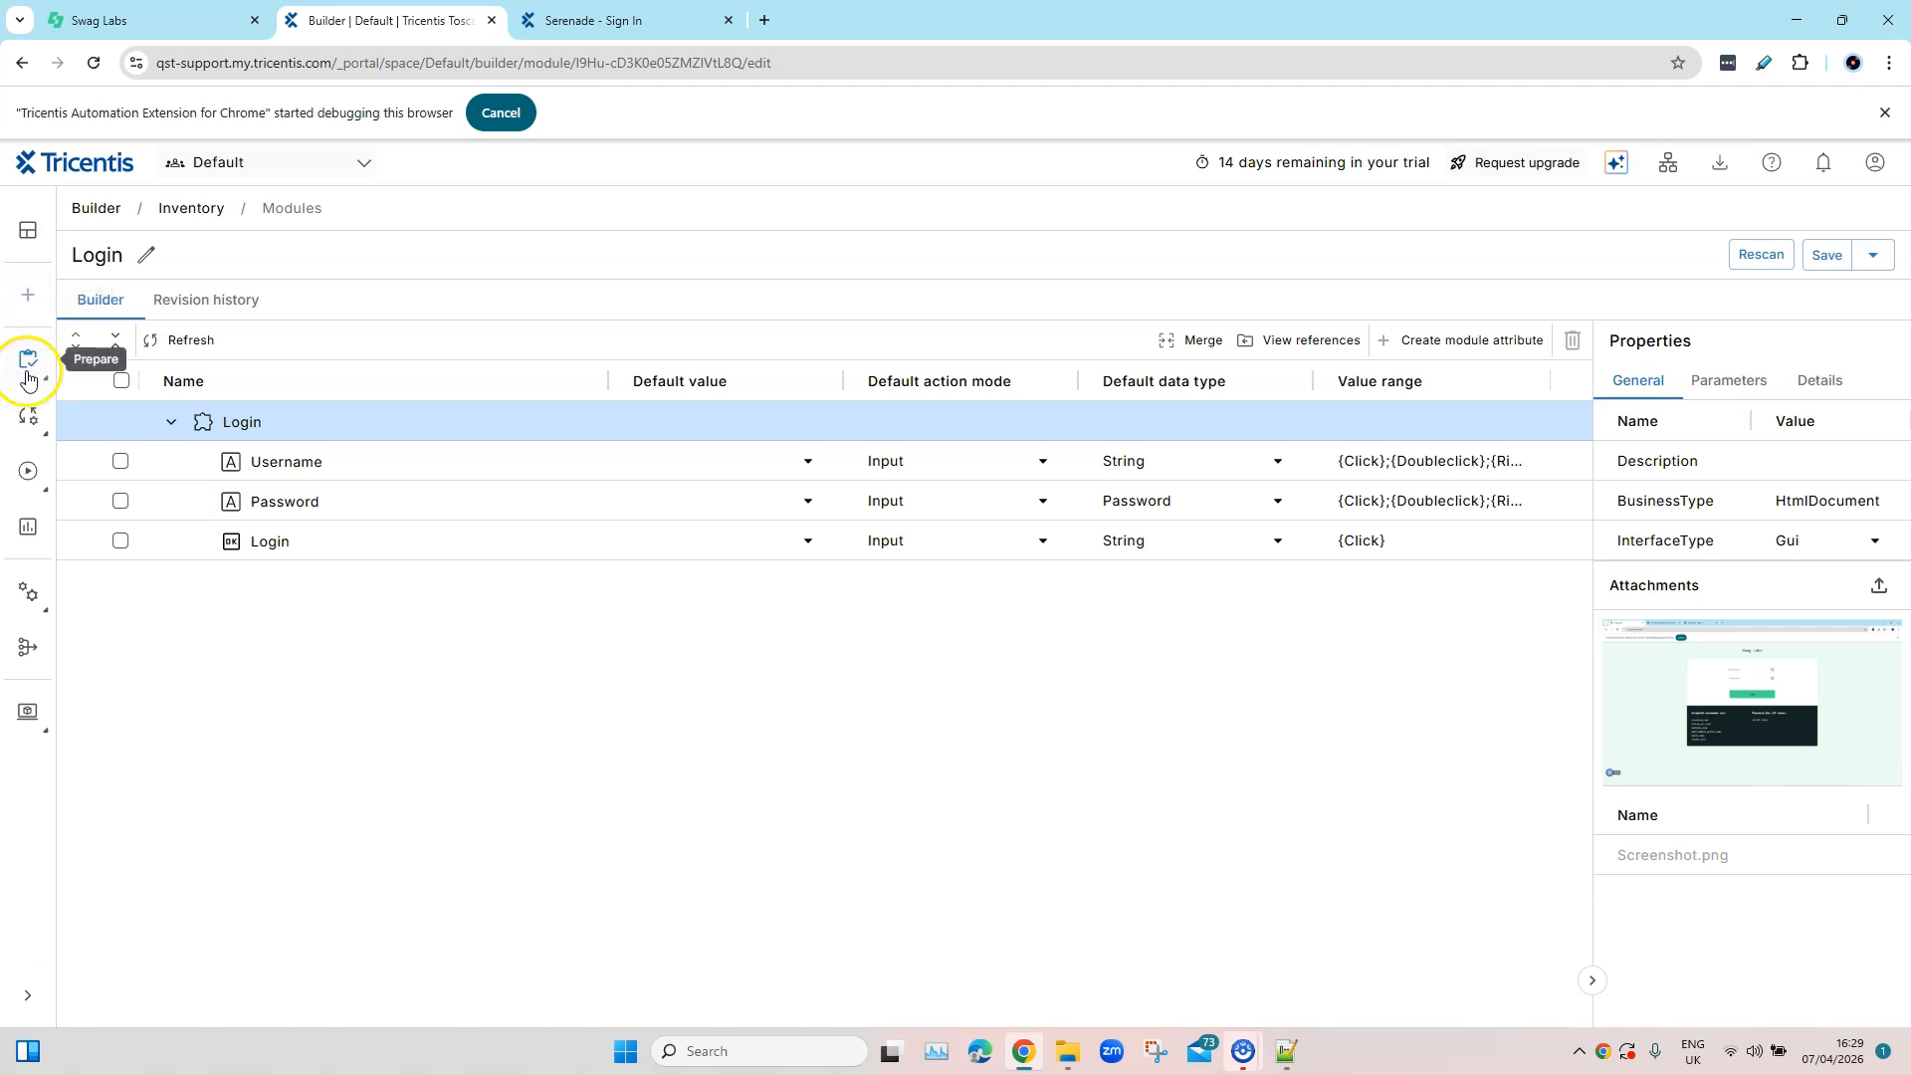
# Create a new test case and skip the introductory tour
pyautogui.click(29, 297)
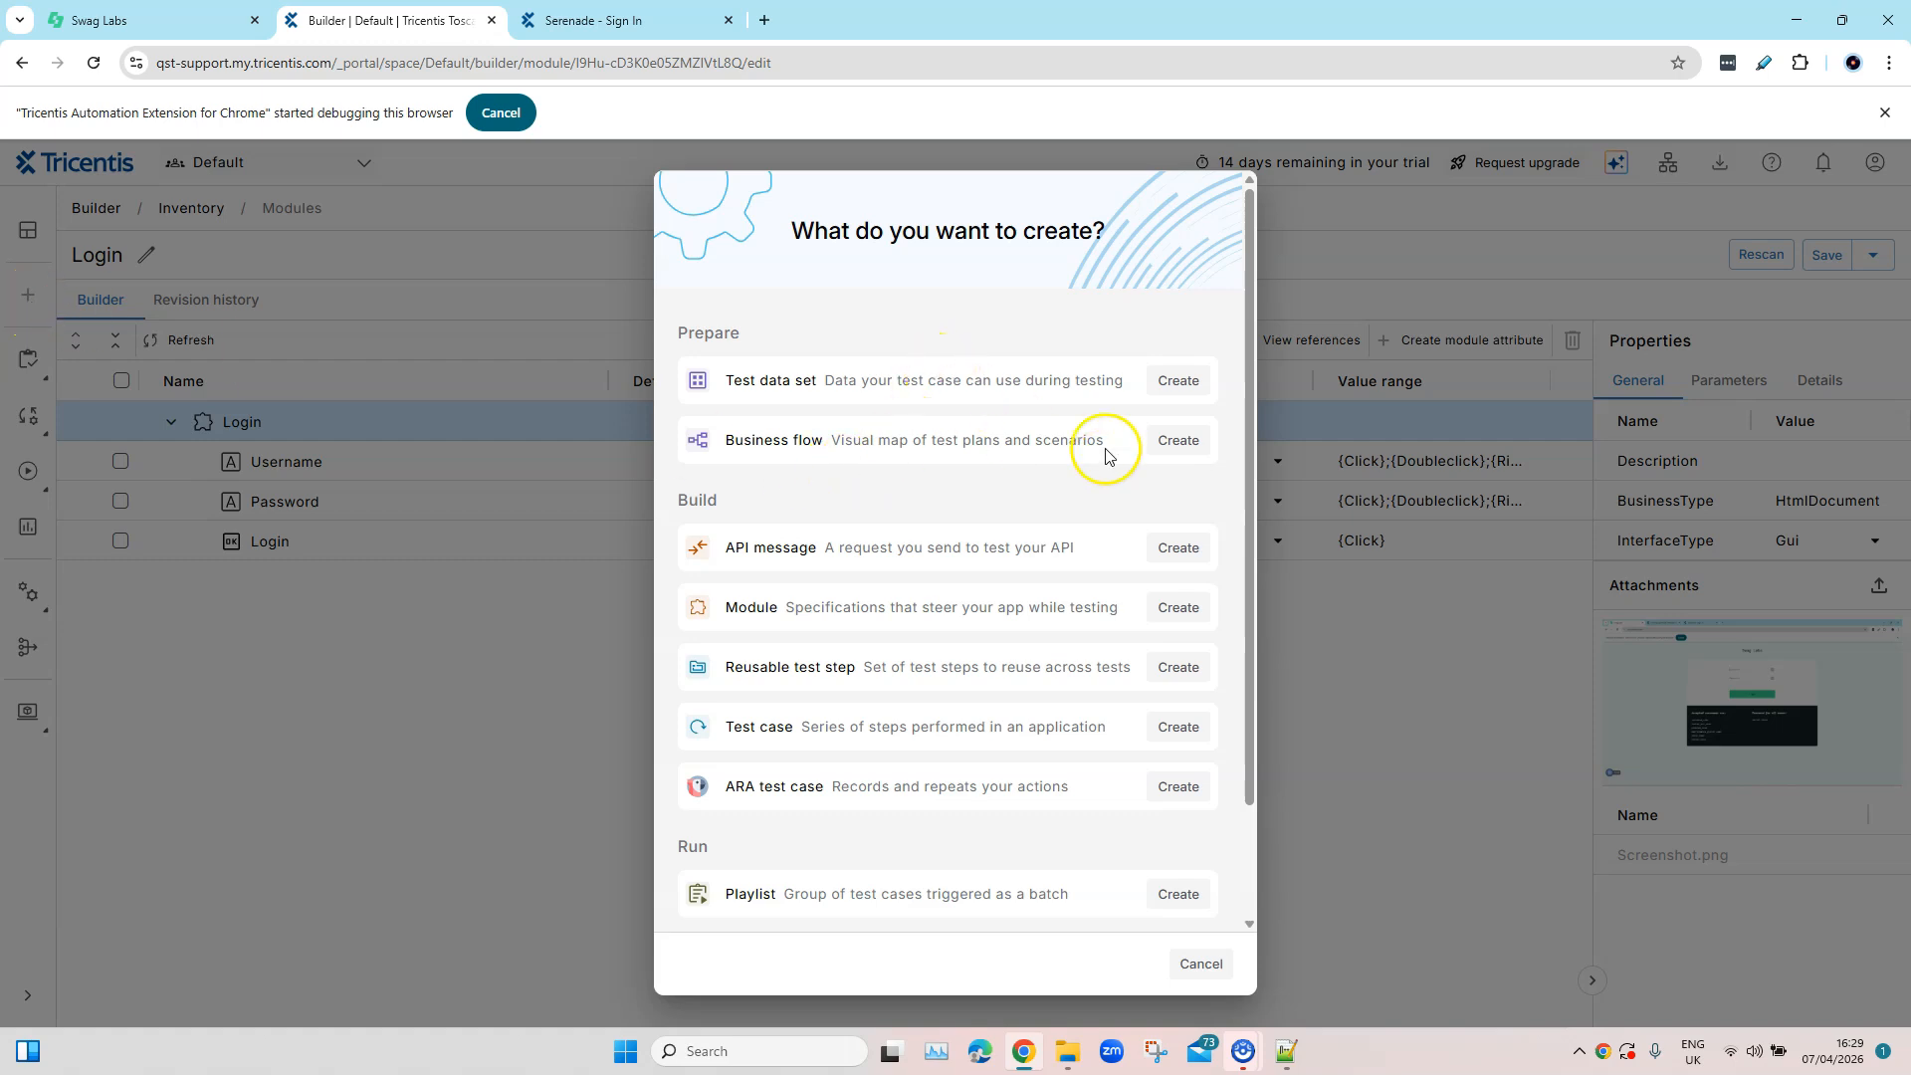
pyautogui.scroll(-1, 1130, 572)
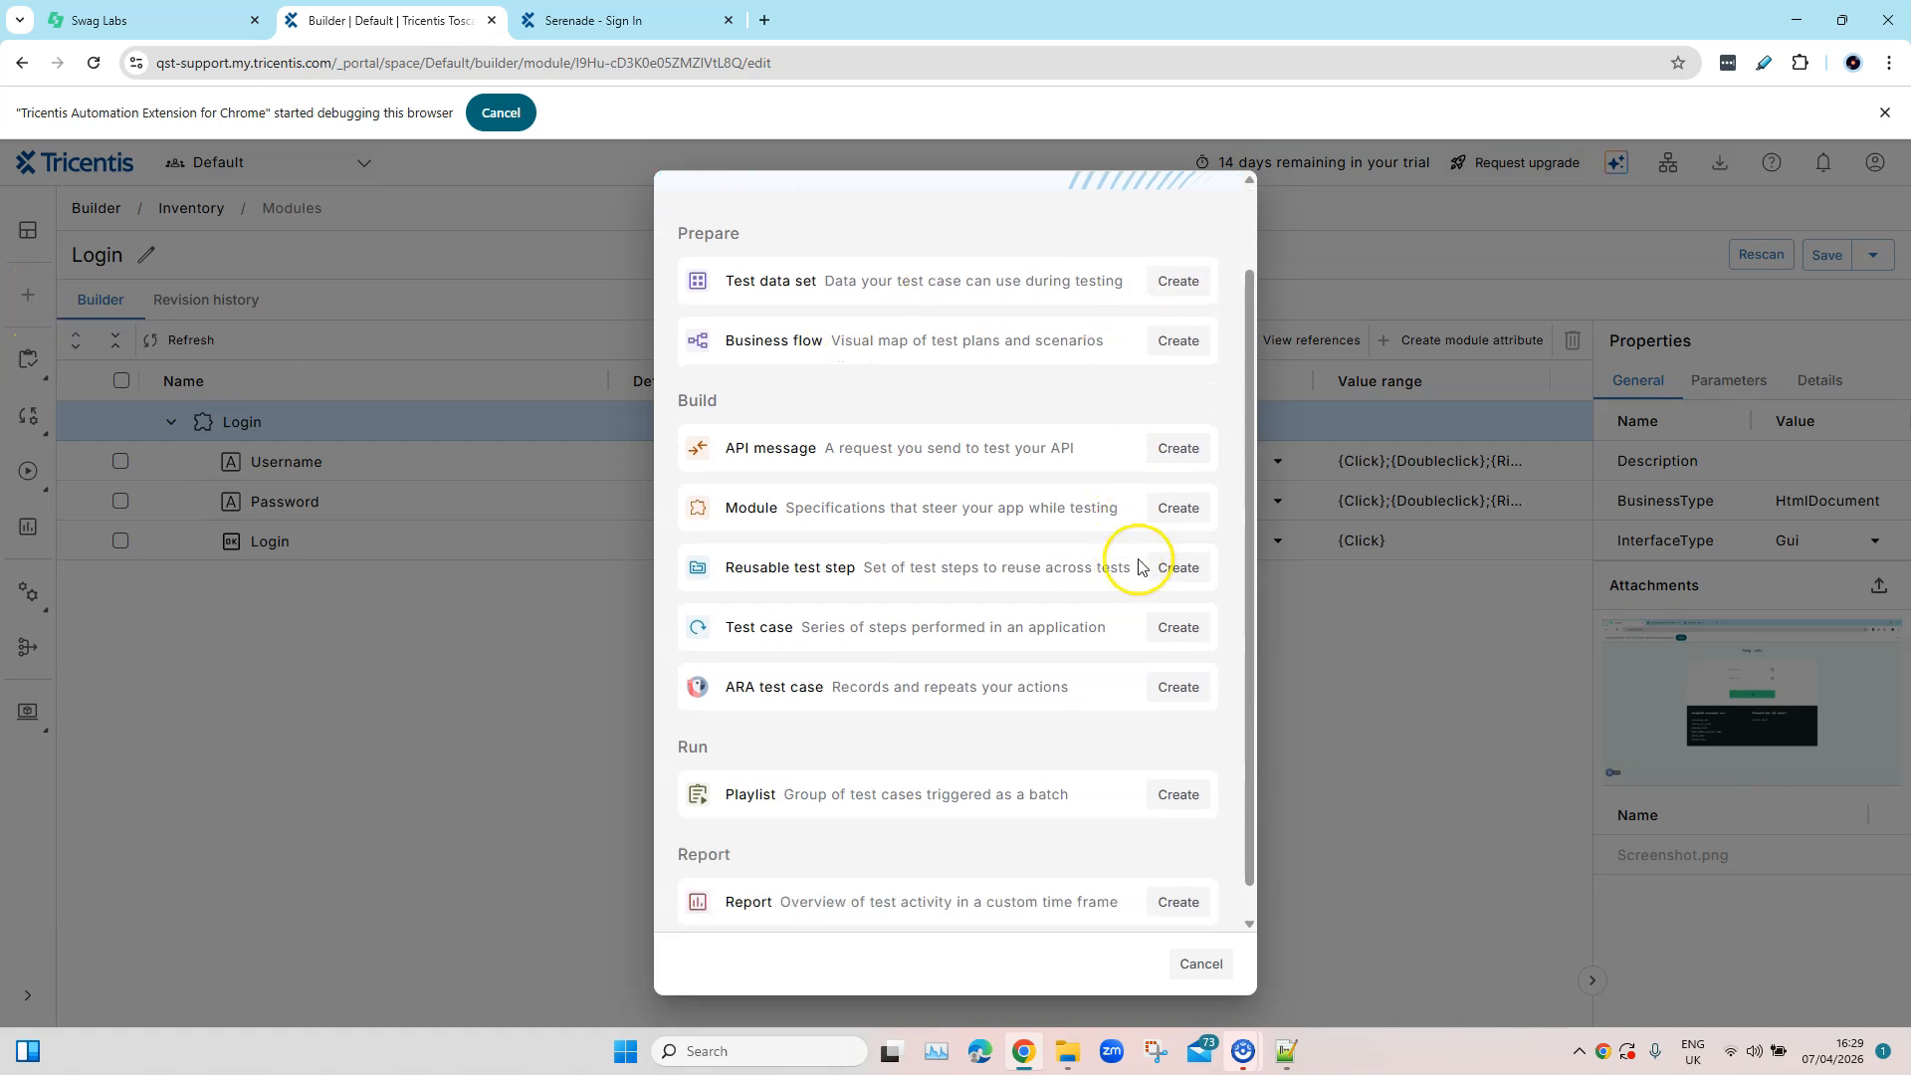
pyautogui.scroll(1, 1135, 562)
pyautogui.scroll(-1, 1085, 587)
pyautogui.scroll(-1, 1027, 614)
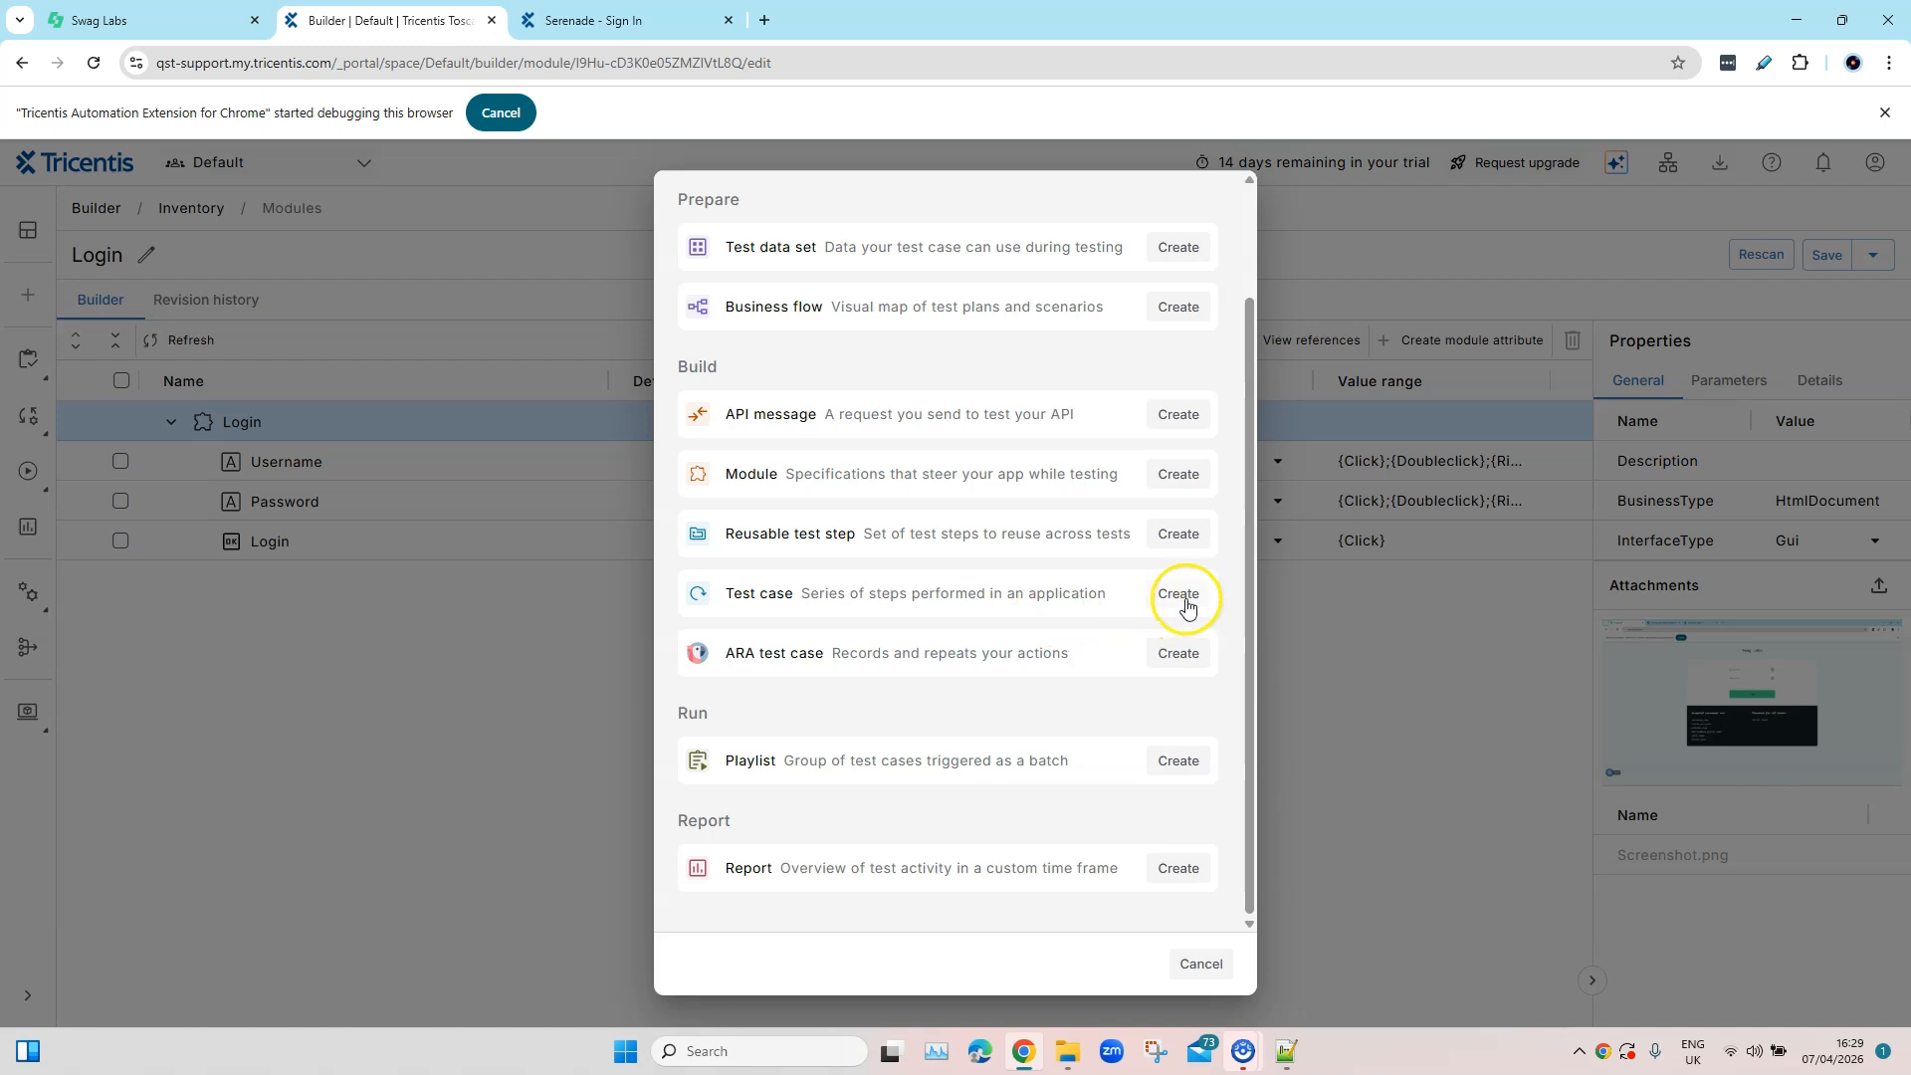
pyautogui.click(1197, 594)
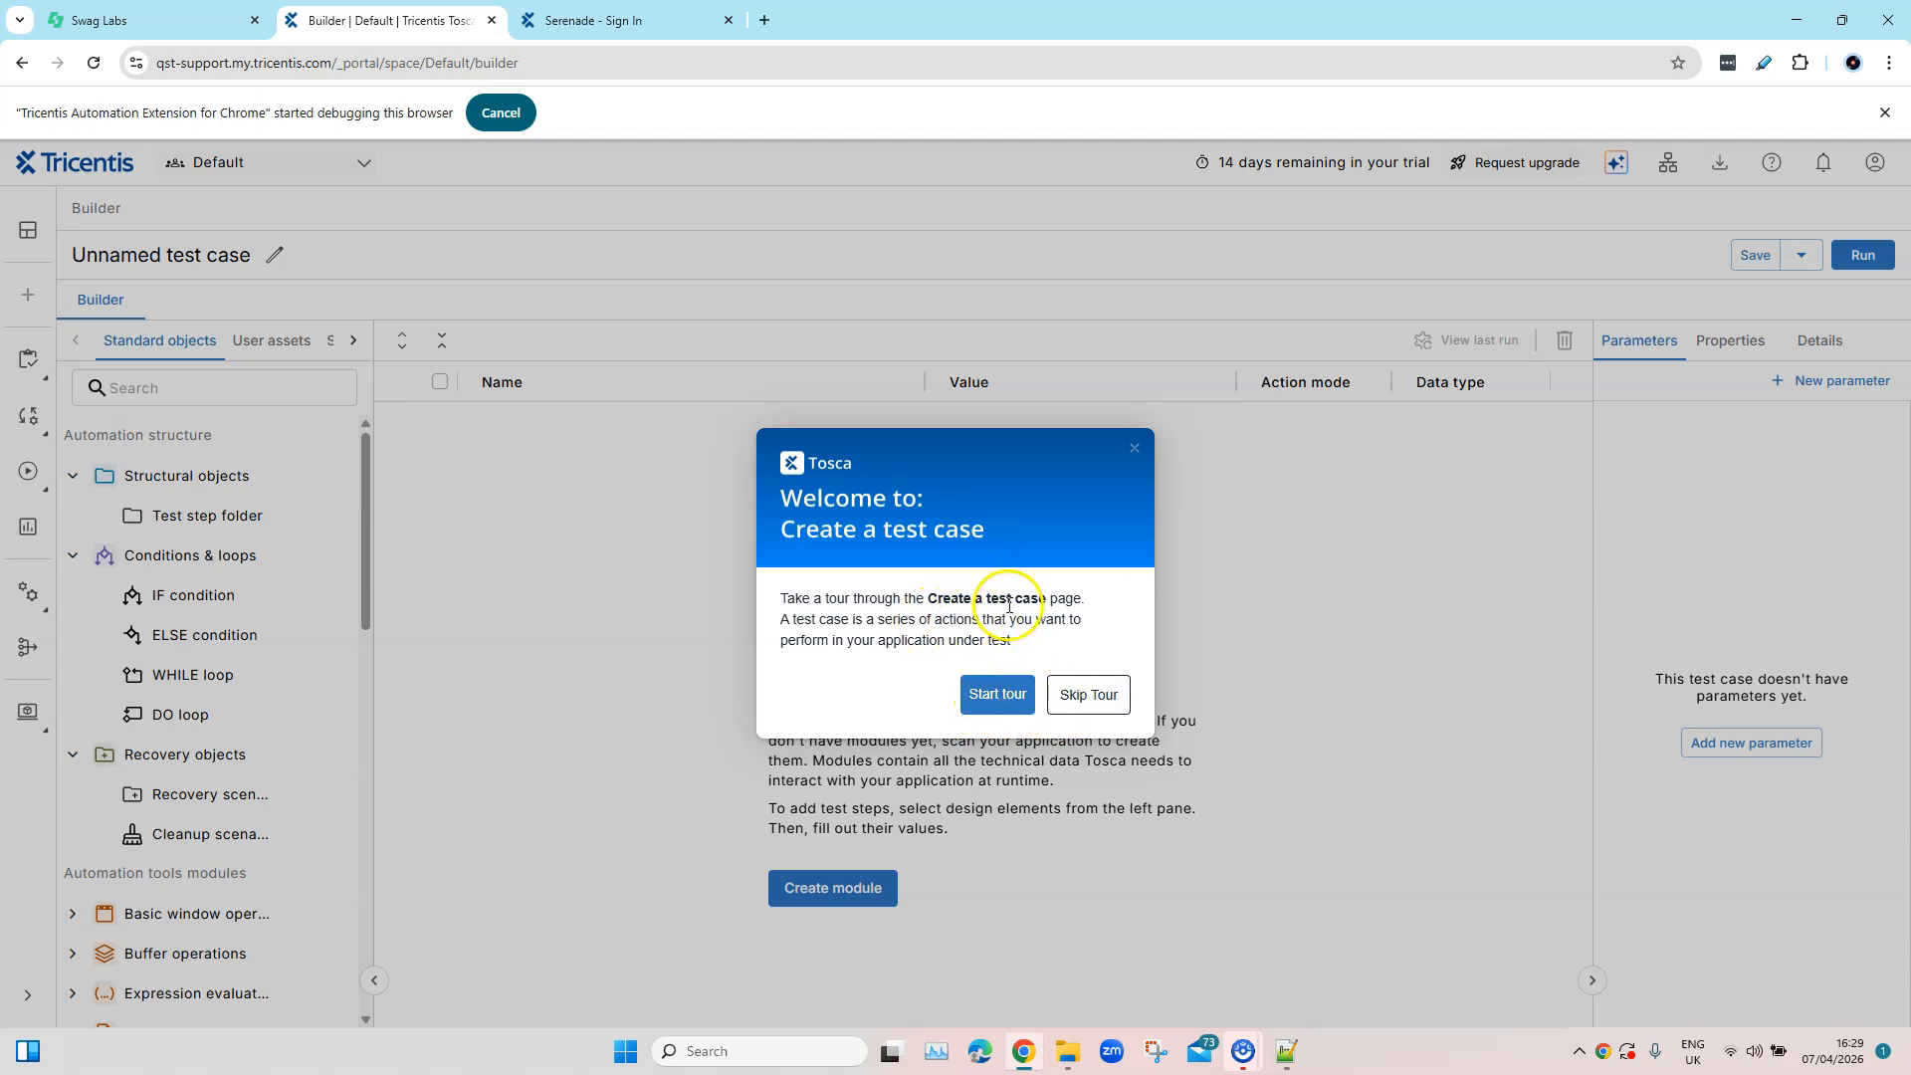
pyautogui.click(1091, 695)
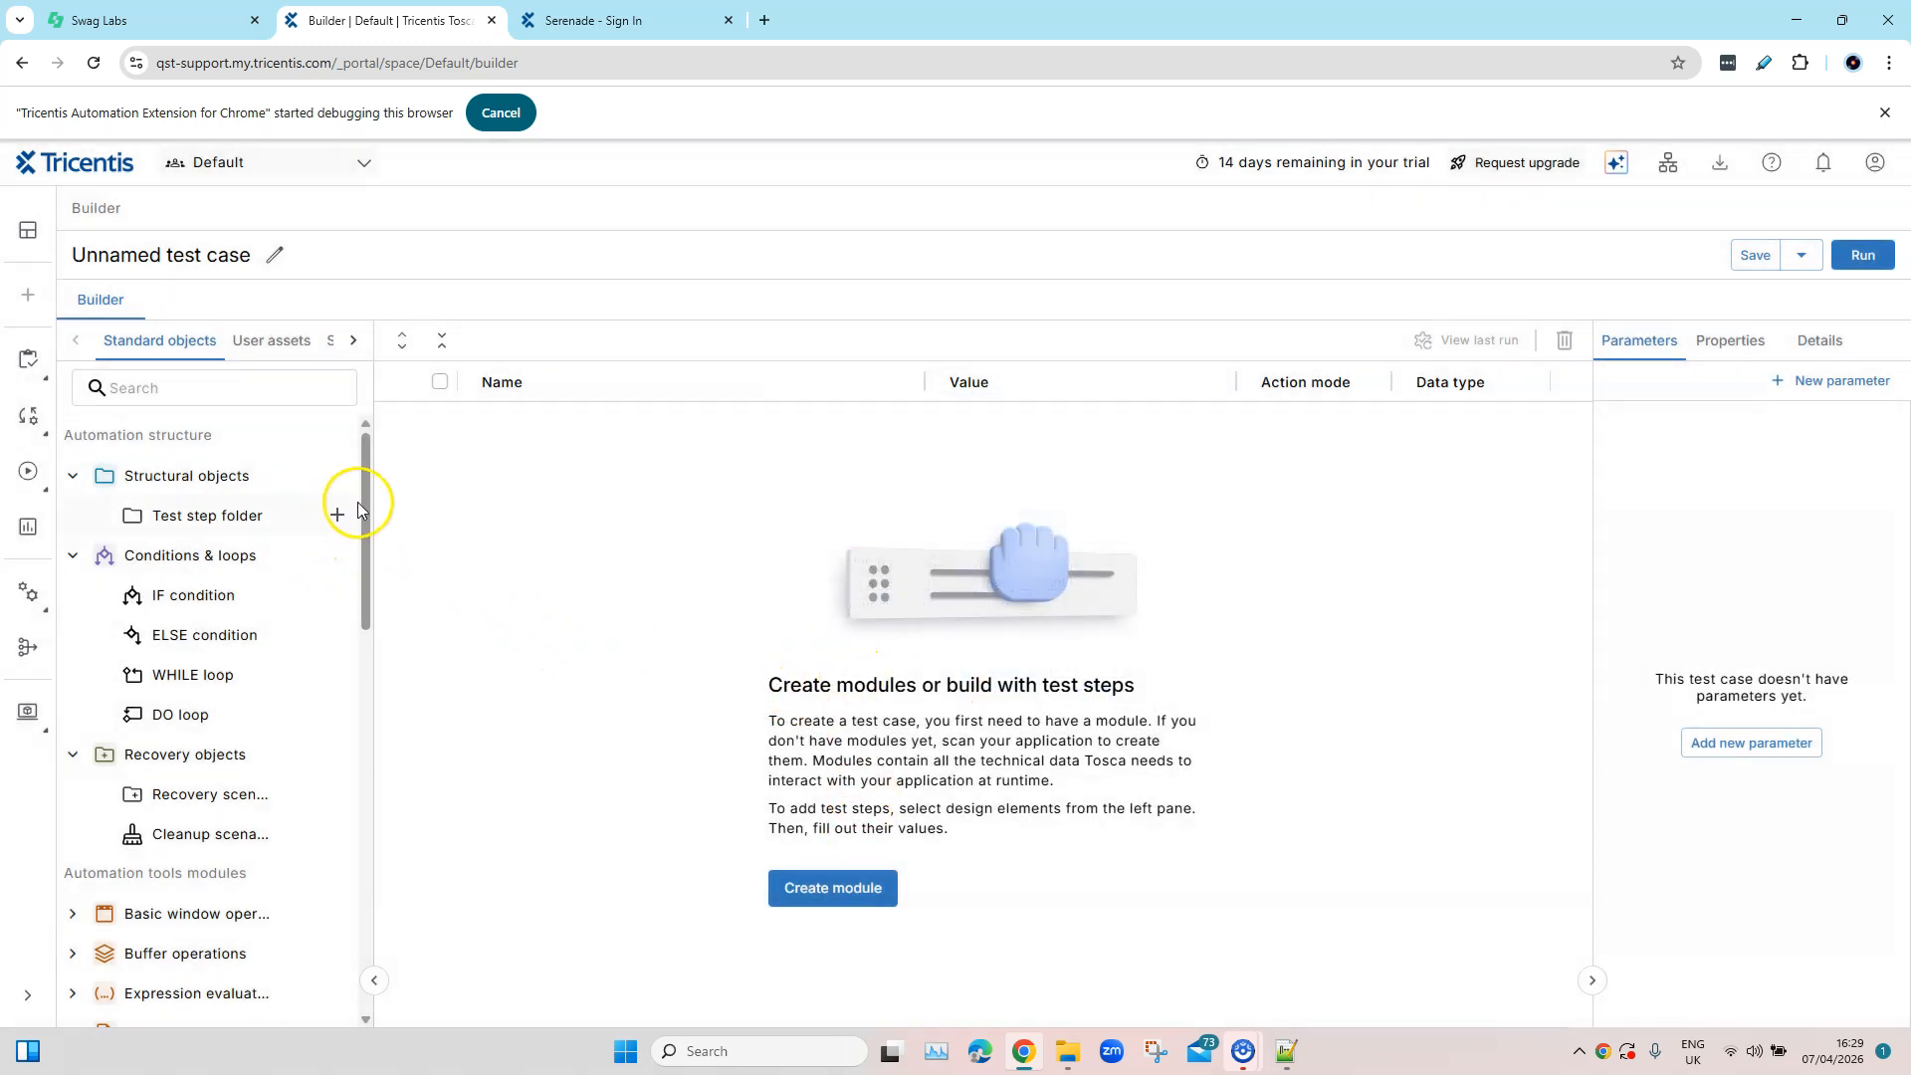
# Look through the standard objects and add the Login module from the user assets as a test step
pyautogui.moveTo(364, 482)
pyautogui.mouseDown()
pyautogui.moveTo(388, 920)
pyautogui.moveTo(384, 476)
pyautogui.mouseUp()
pyautogui.moveTo(362, 474); pyautogui.dragTo(389, 423)
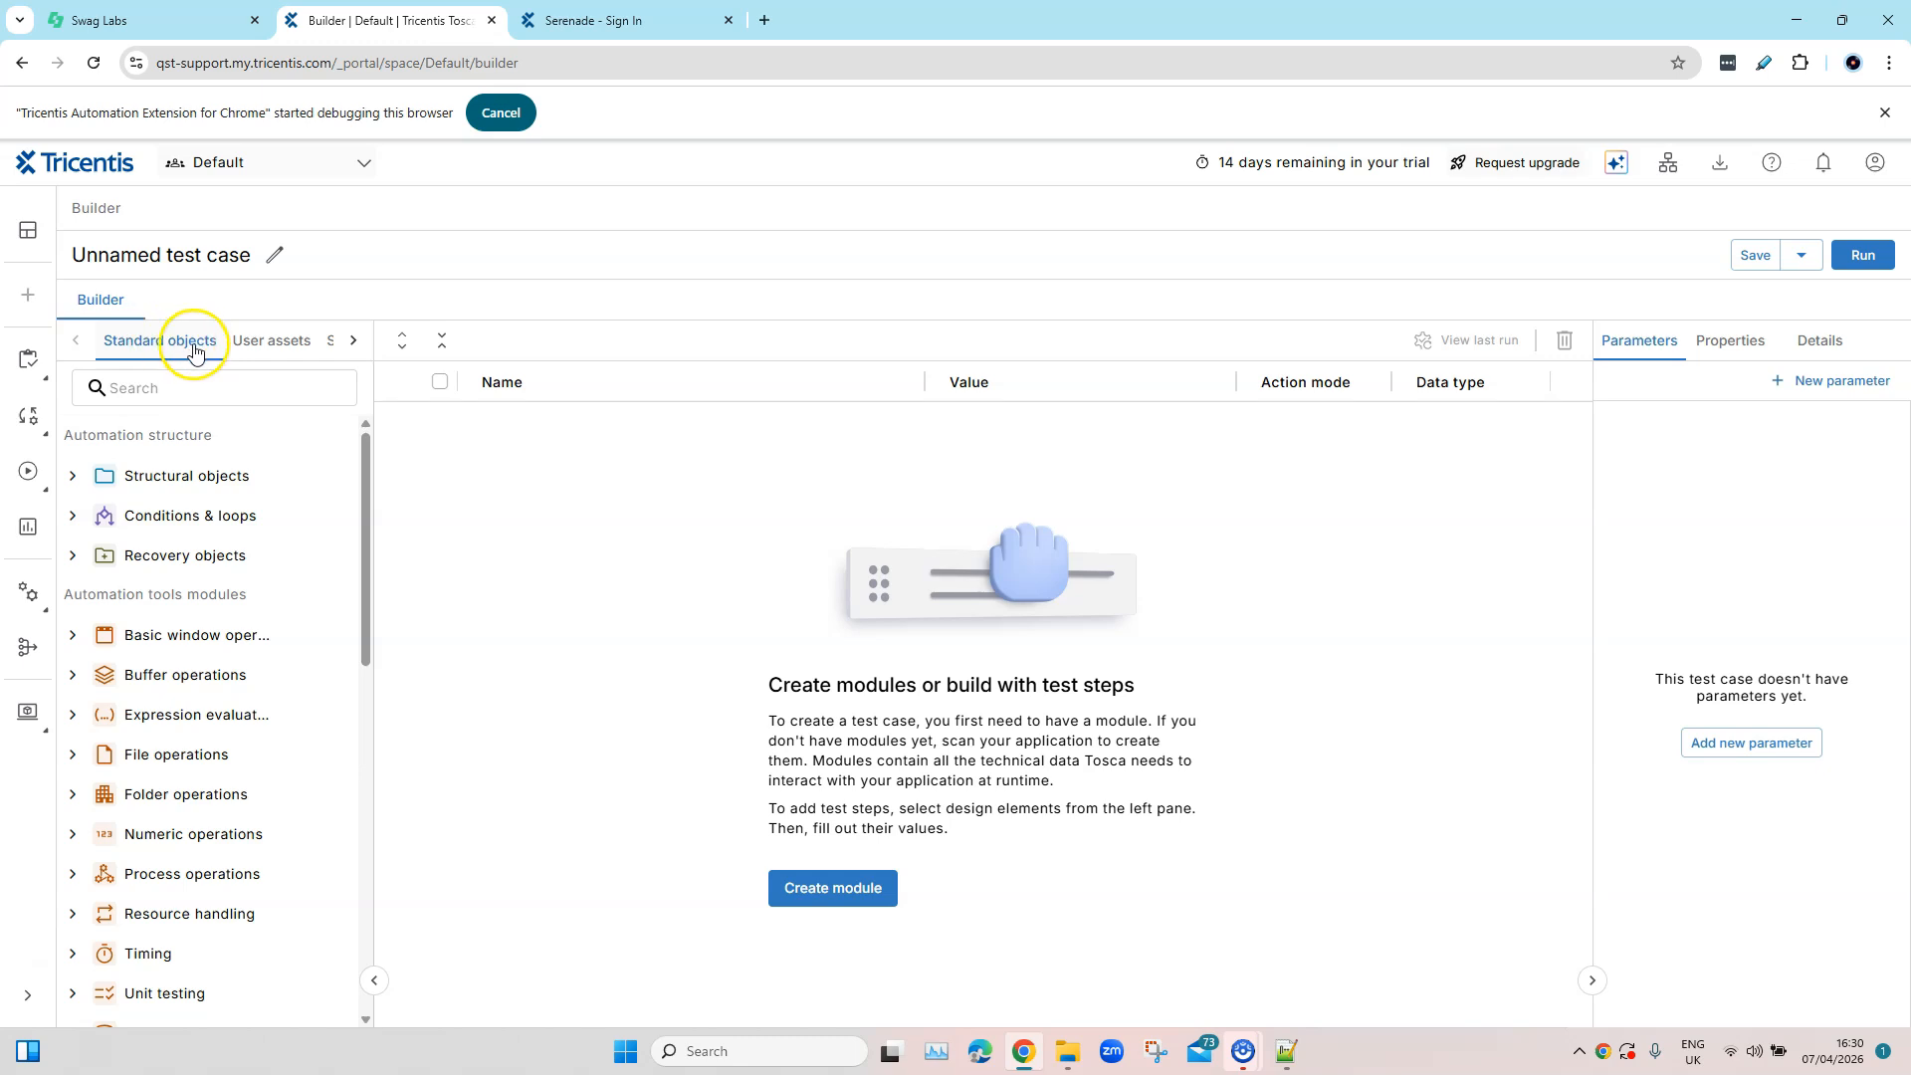
pyautogui.click(272, 341)
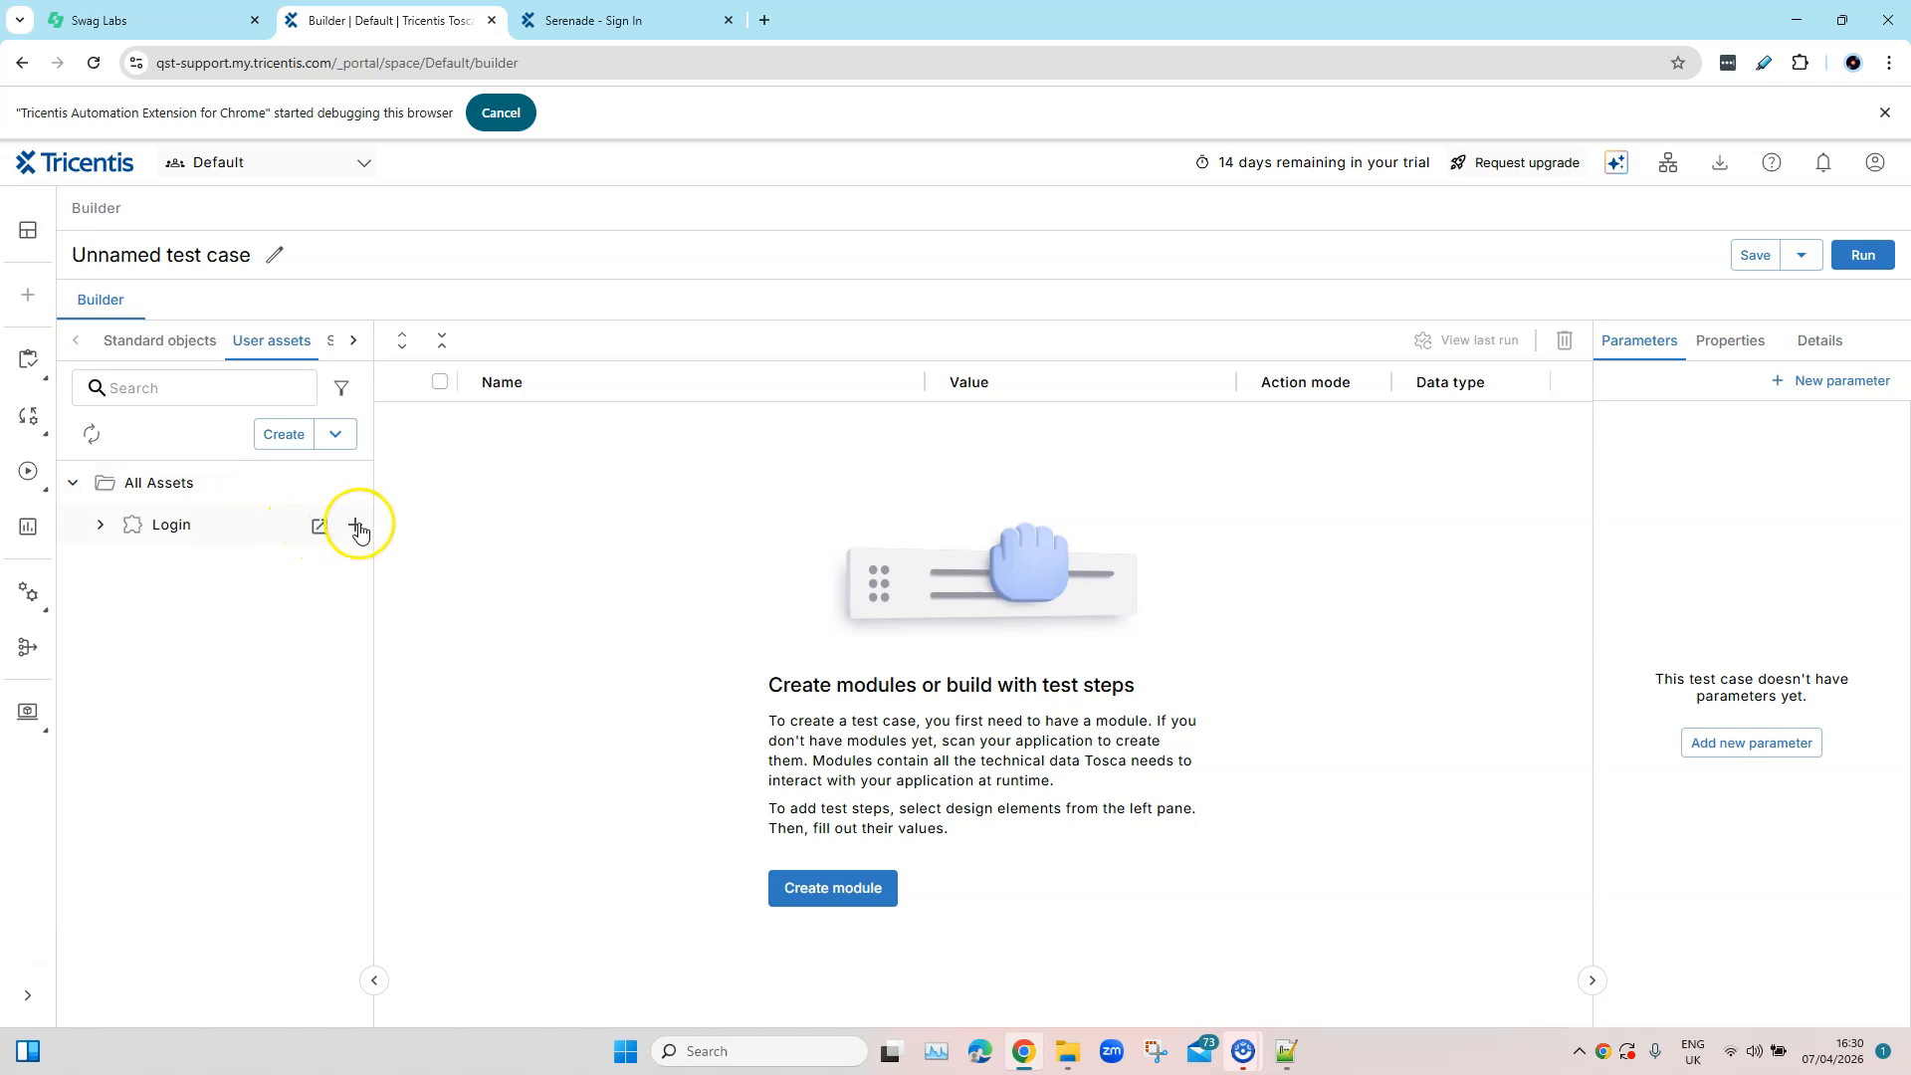
pyautogui.click(356, 526)
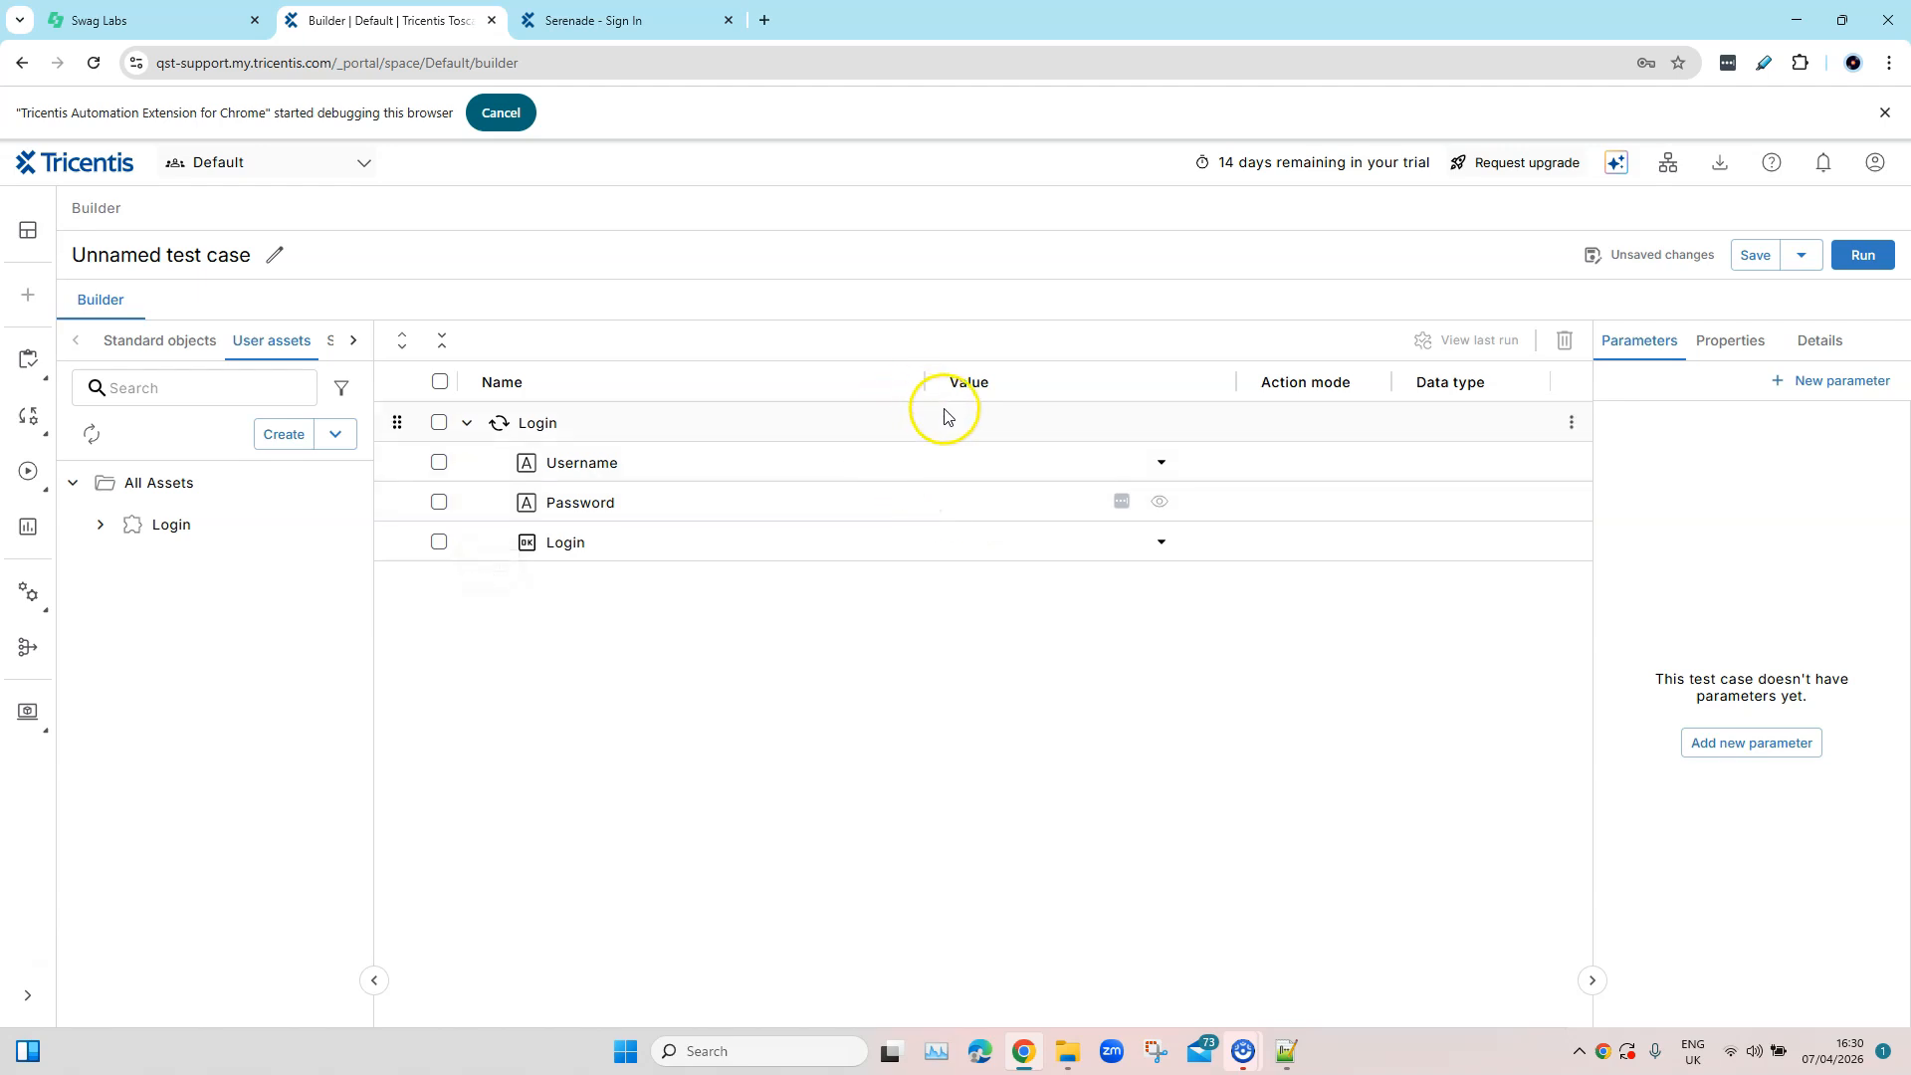
# Rename the test case to Sauce Demo Login and save it
pyautogui.click(274, 257)
pyautogui.moveTo(202, 260); pyautogui.dragTo(63, 265)
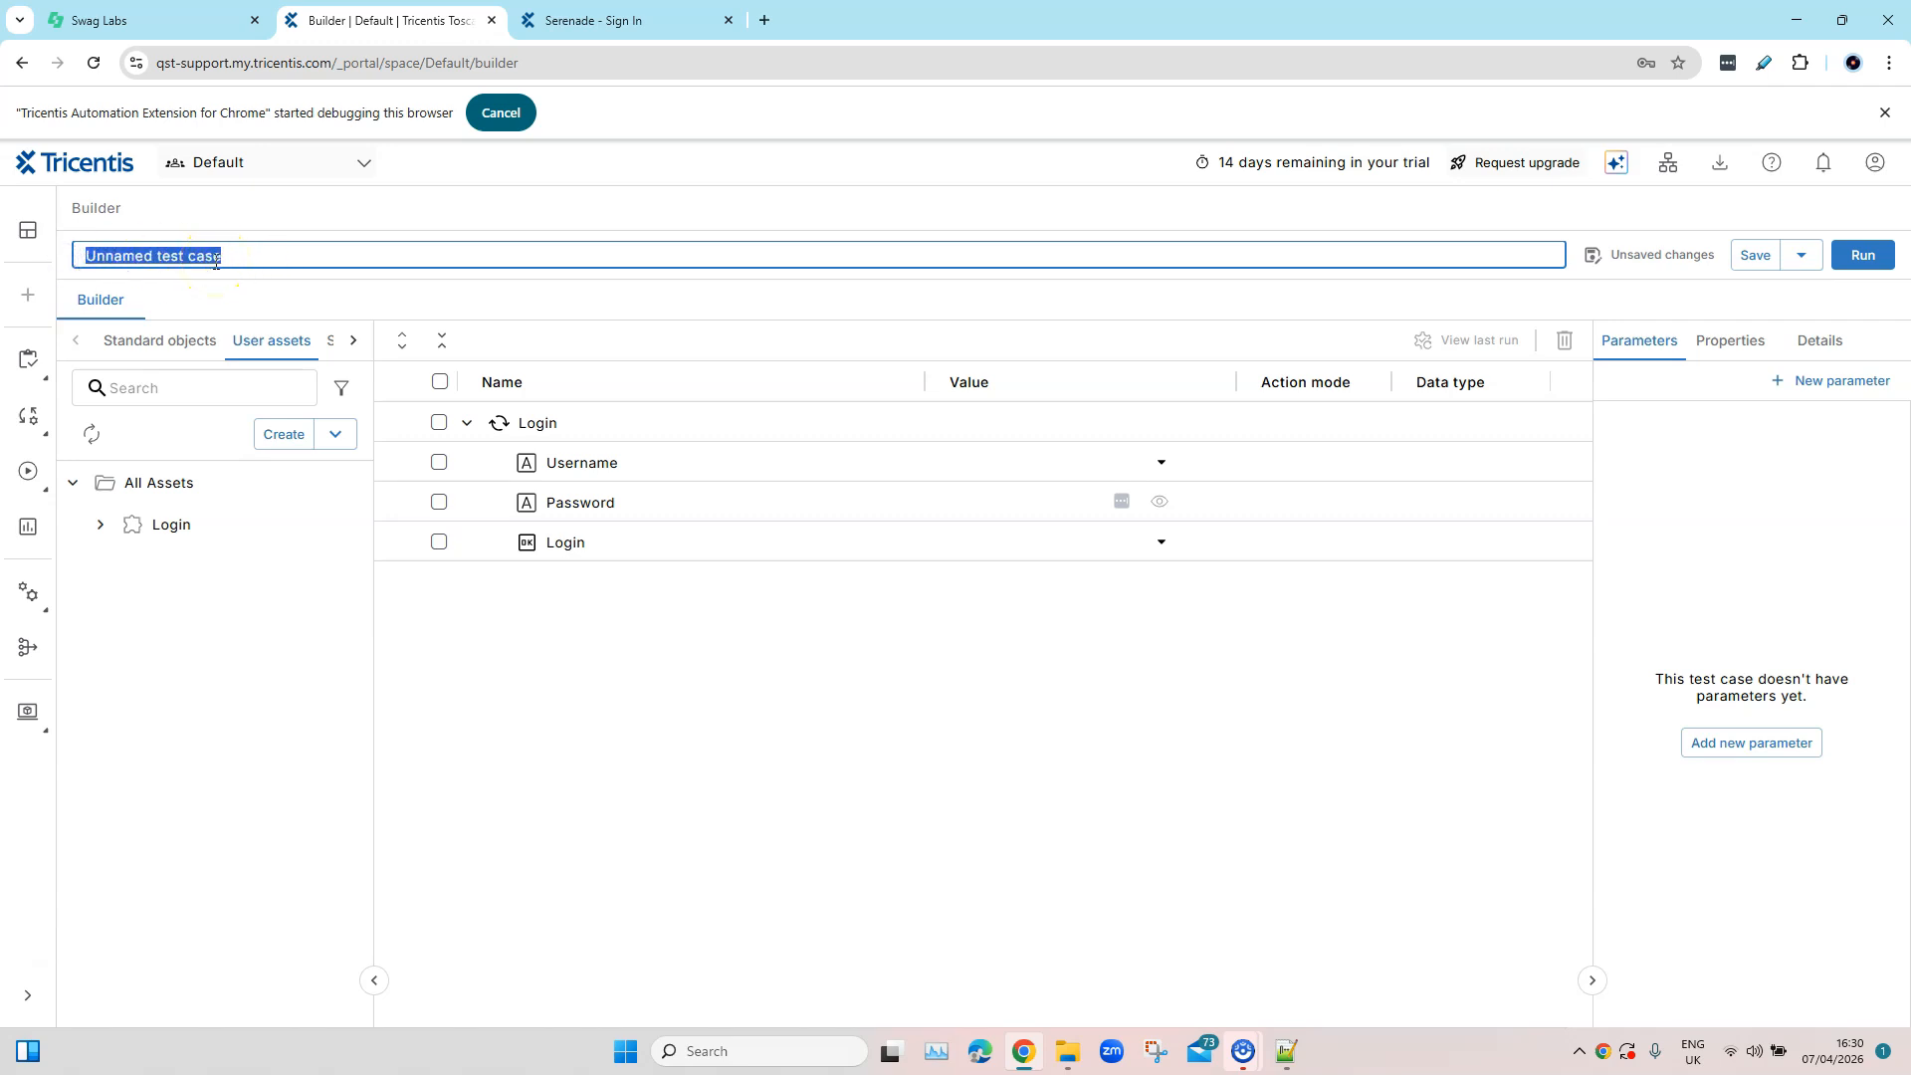
pyautogui.write('Sauce Login')
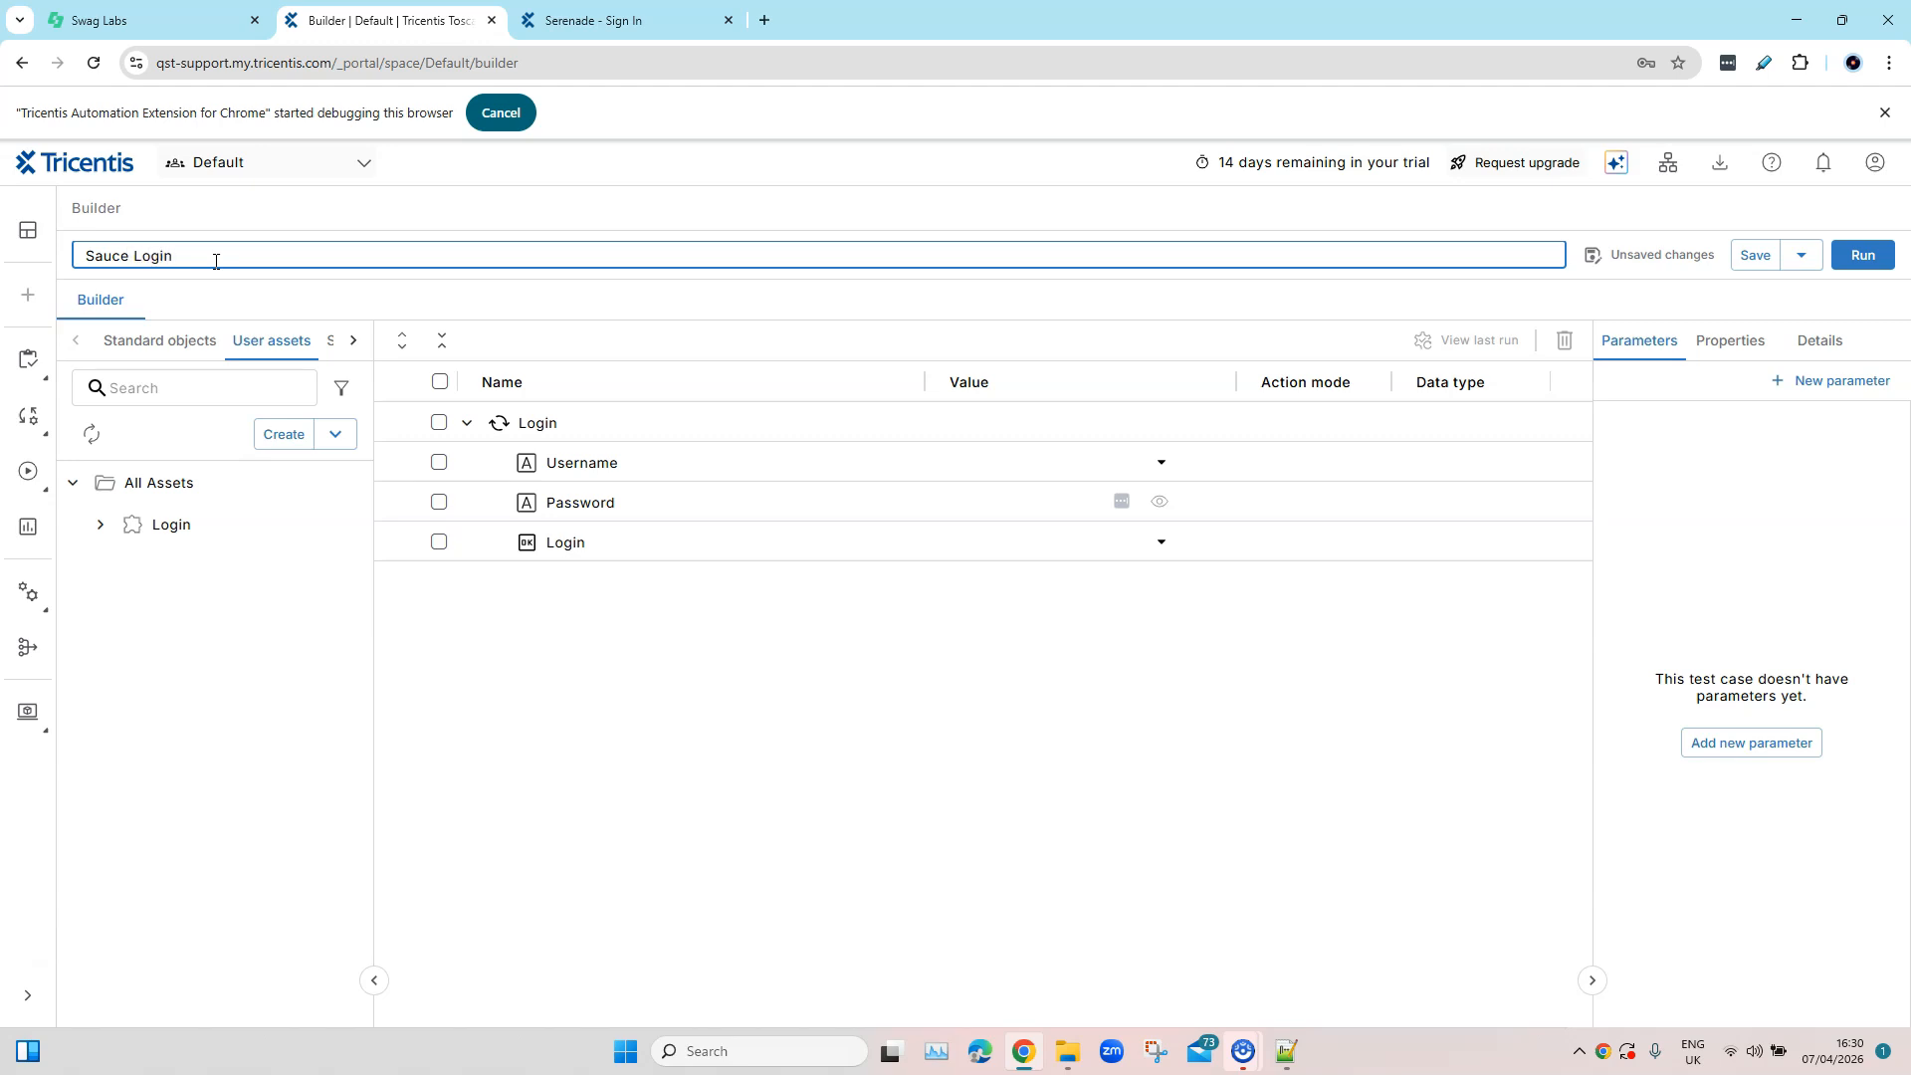
pyautogui.click(131, 248)
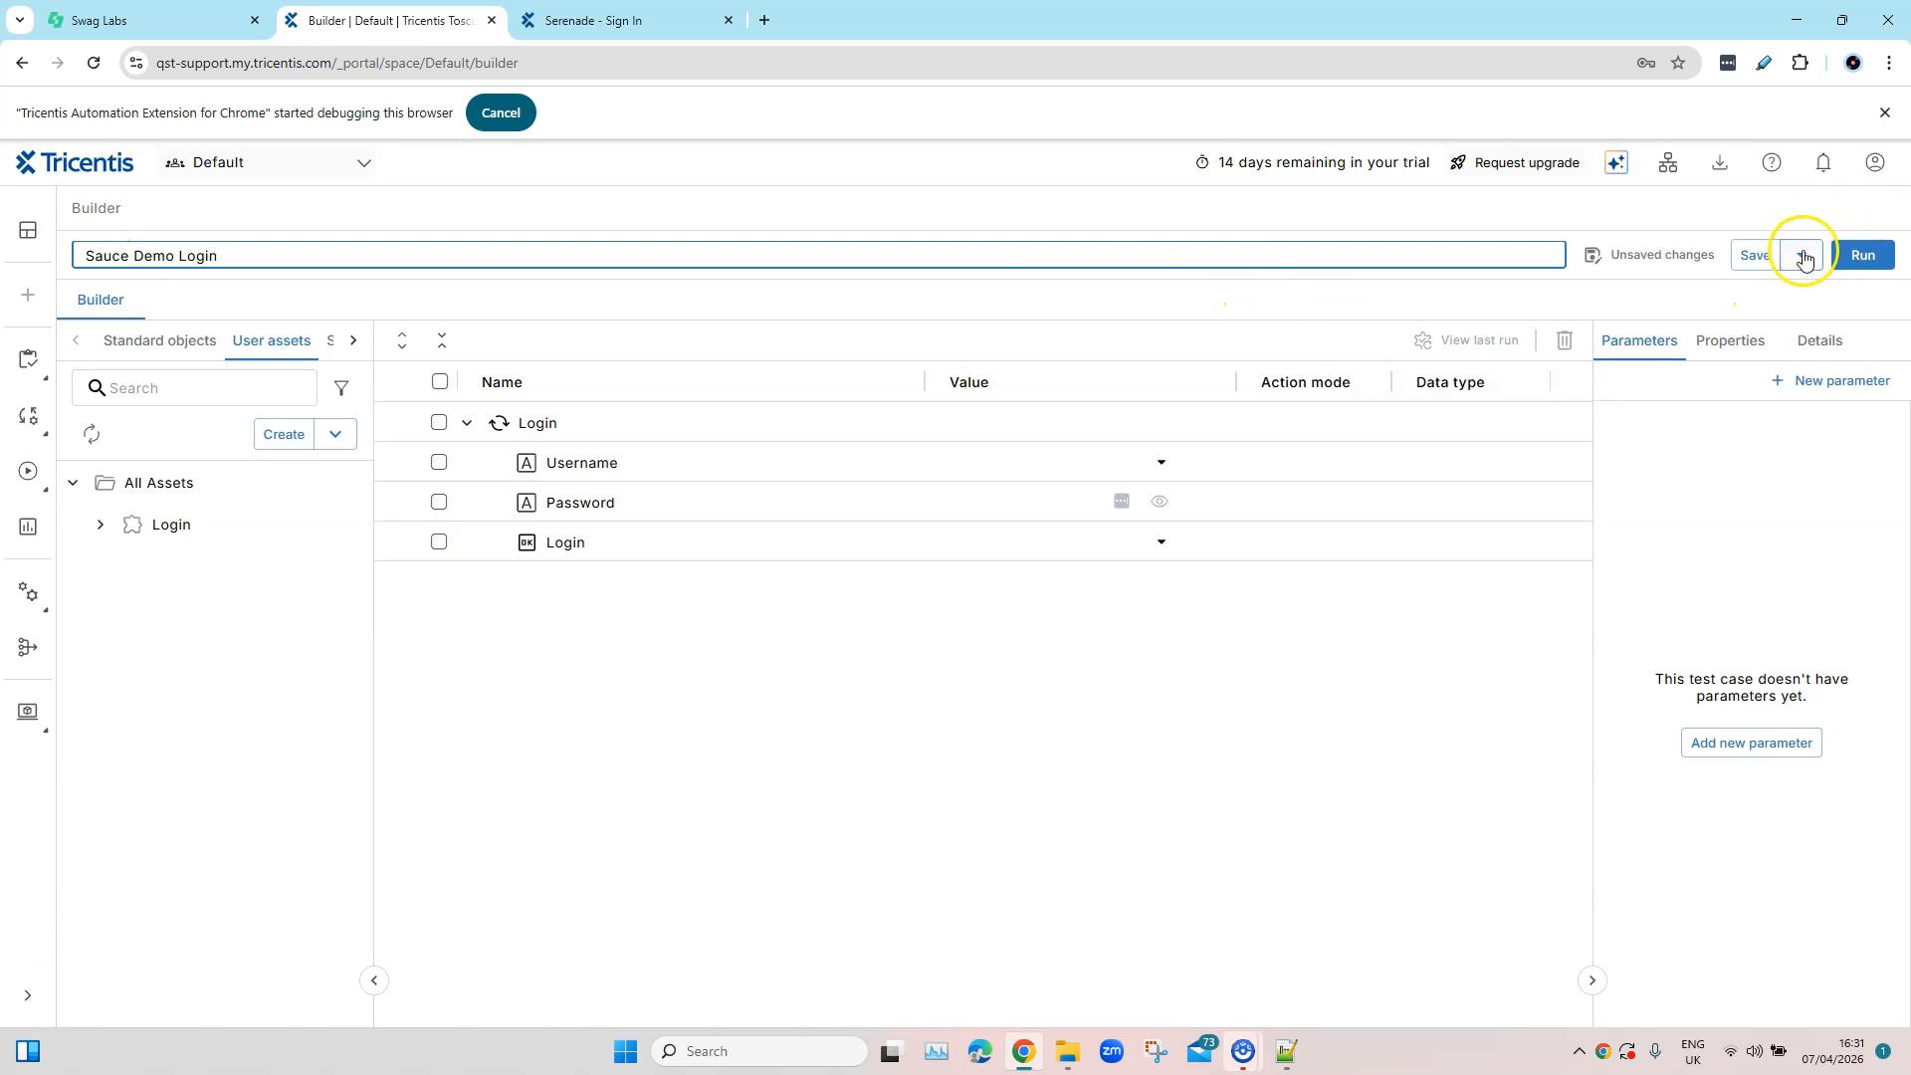
pyautogui.click(1759, 261)
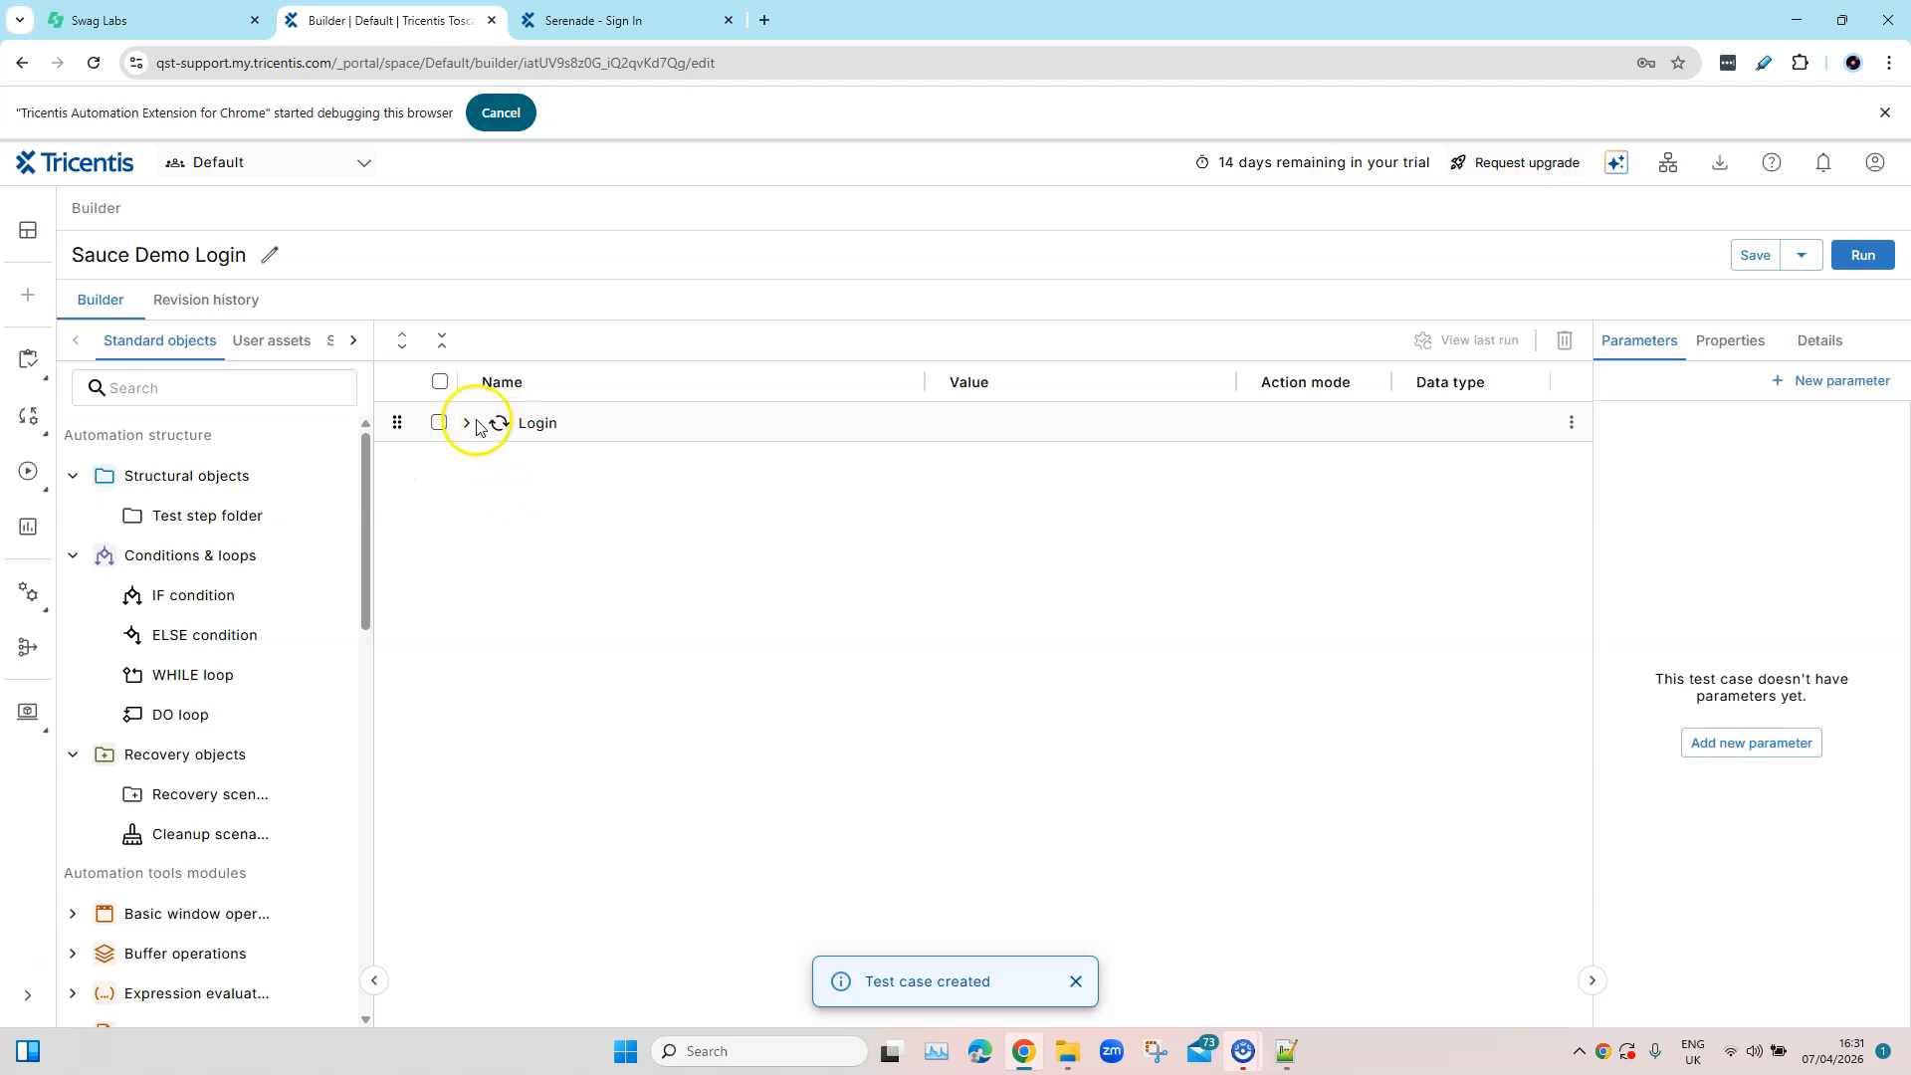
# Expand the Login test step and set the Username action mode to Input
pyautogui.click(466, 422)
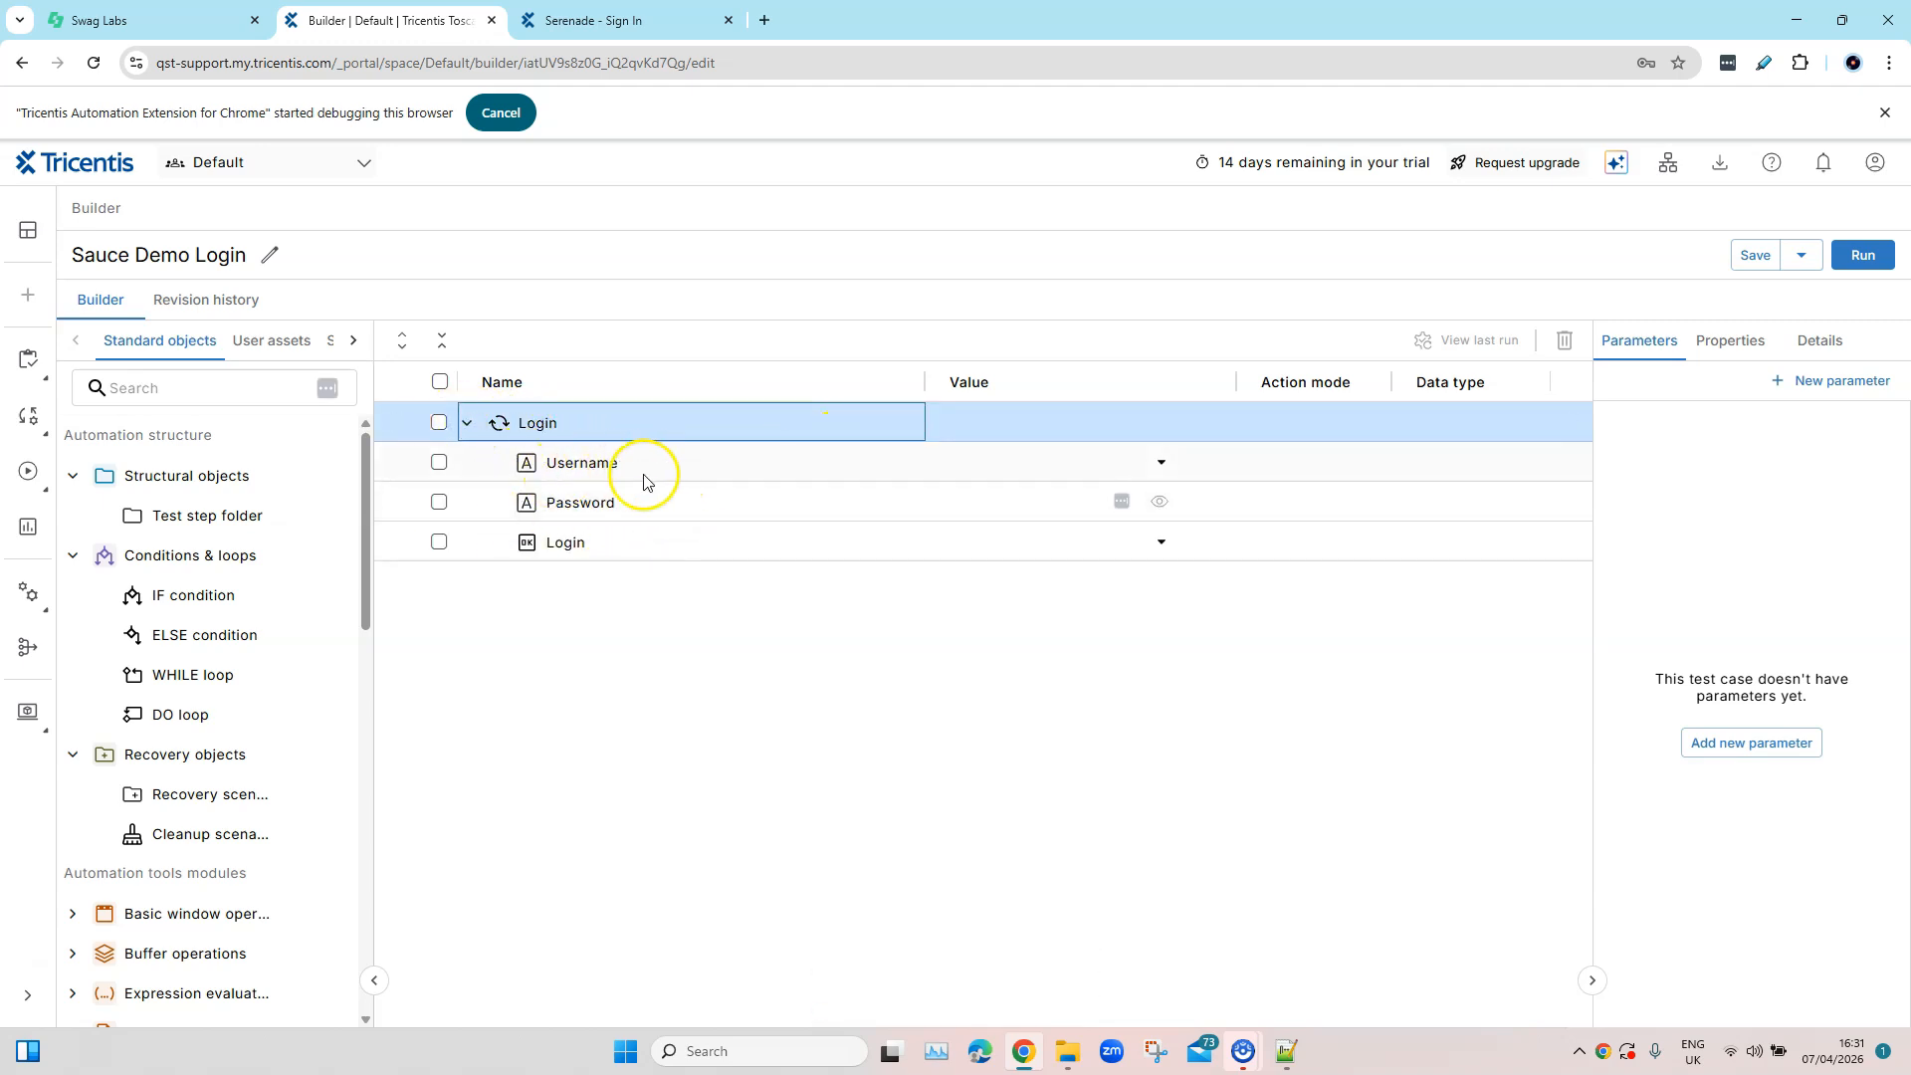
pyautogui.click(1160, 460)
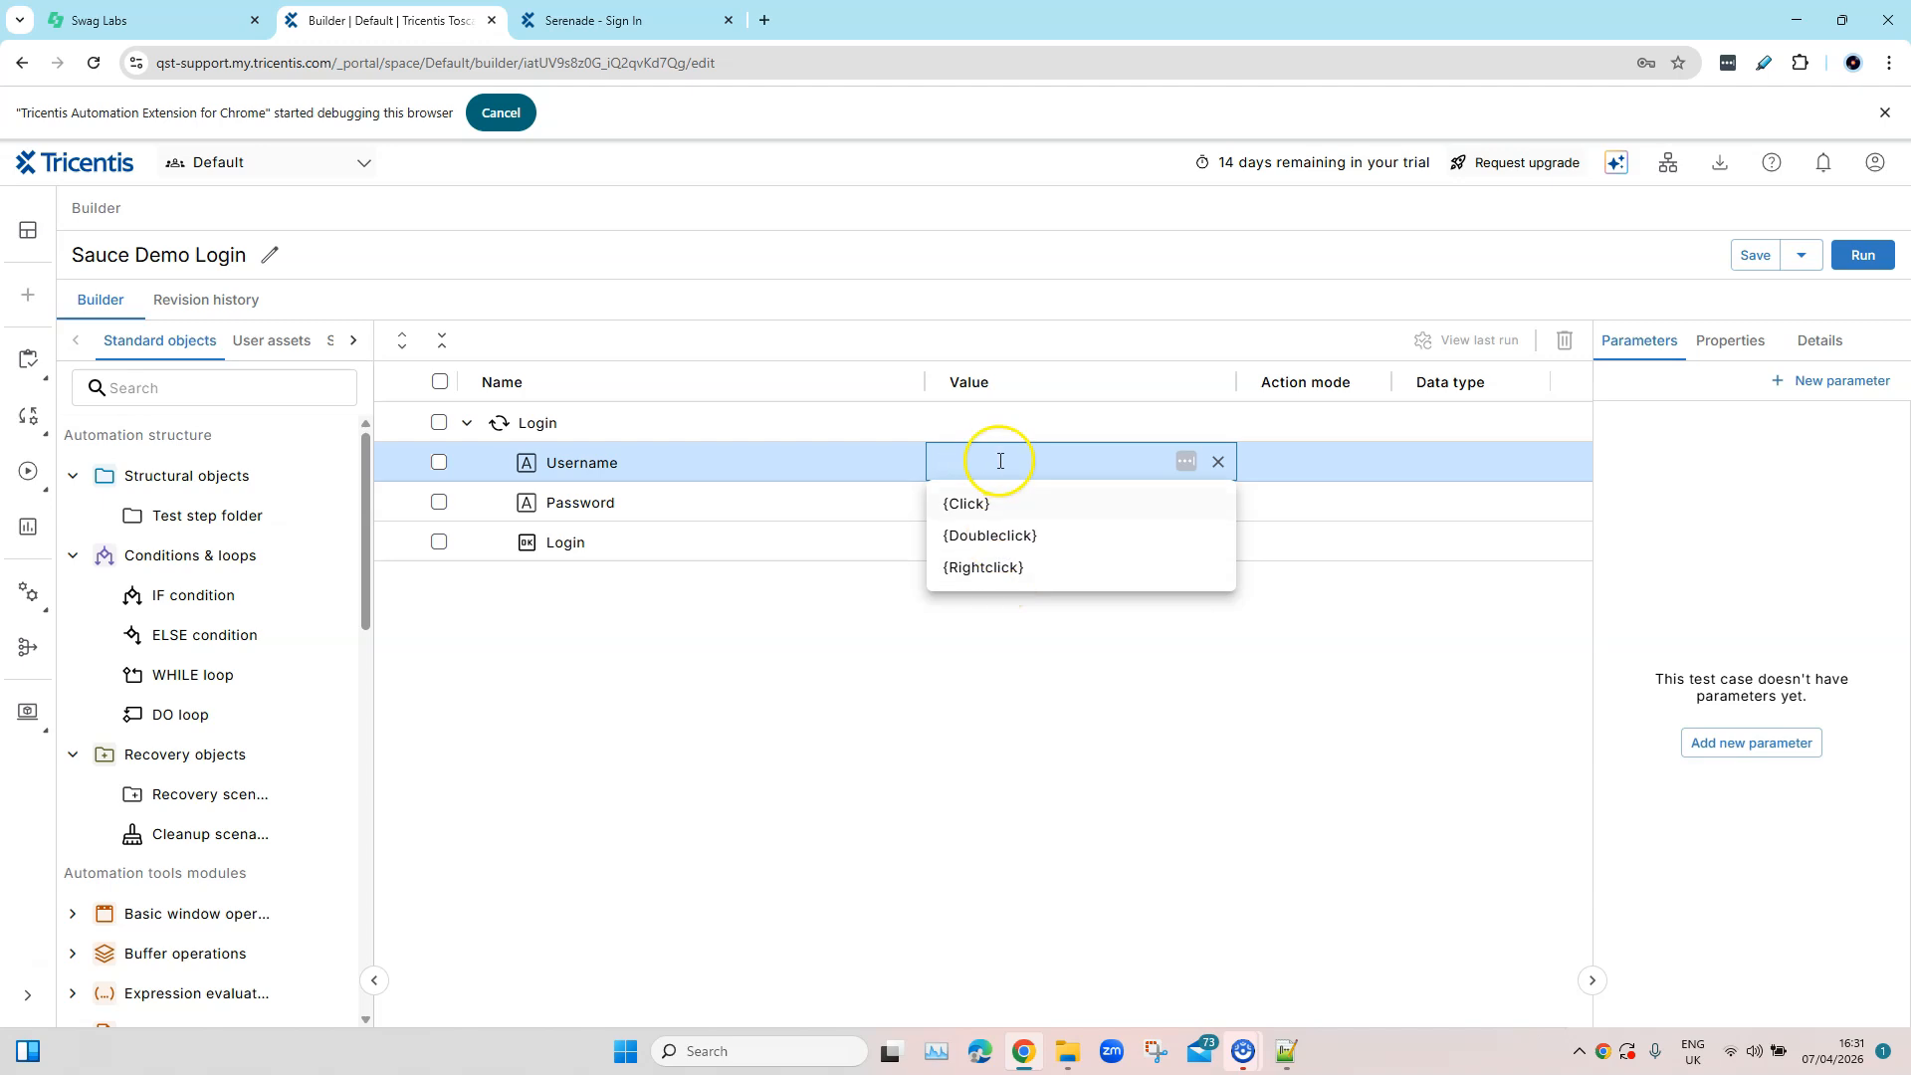
pyautogui.click(1331, 458)
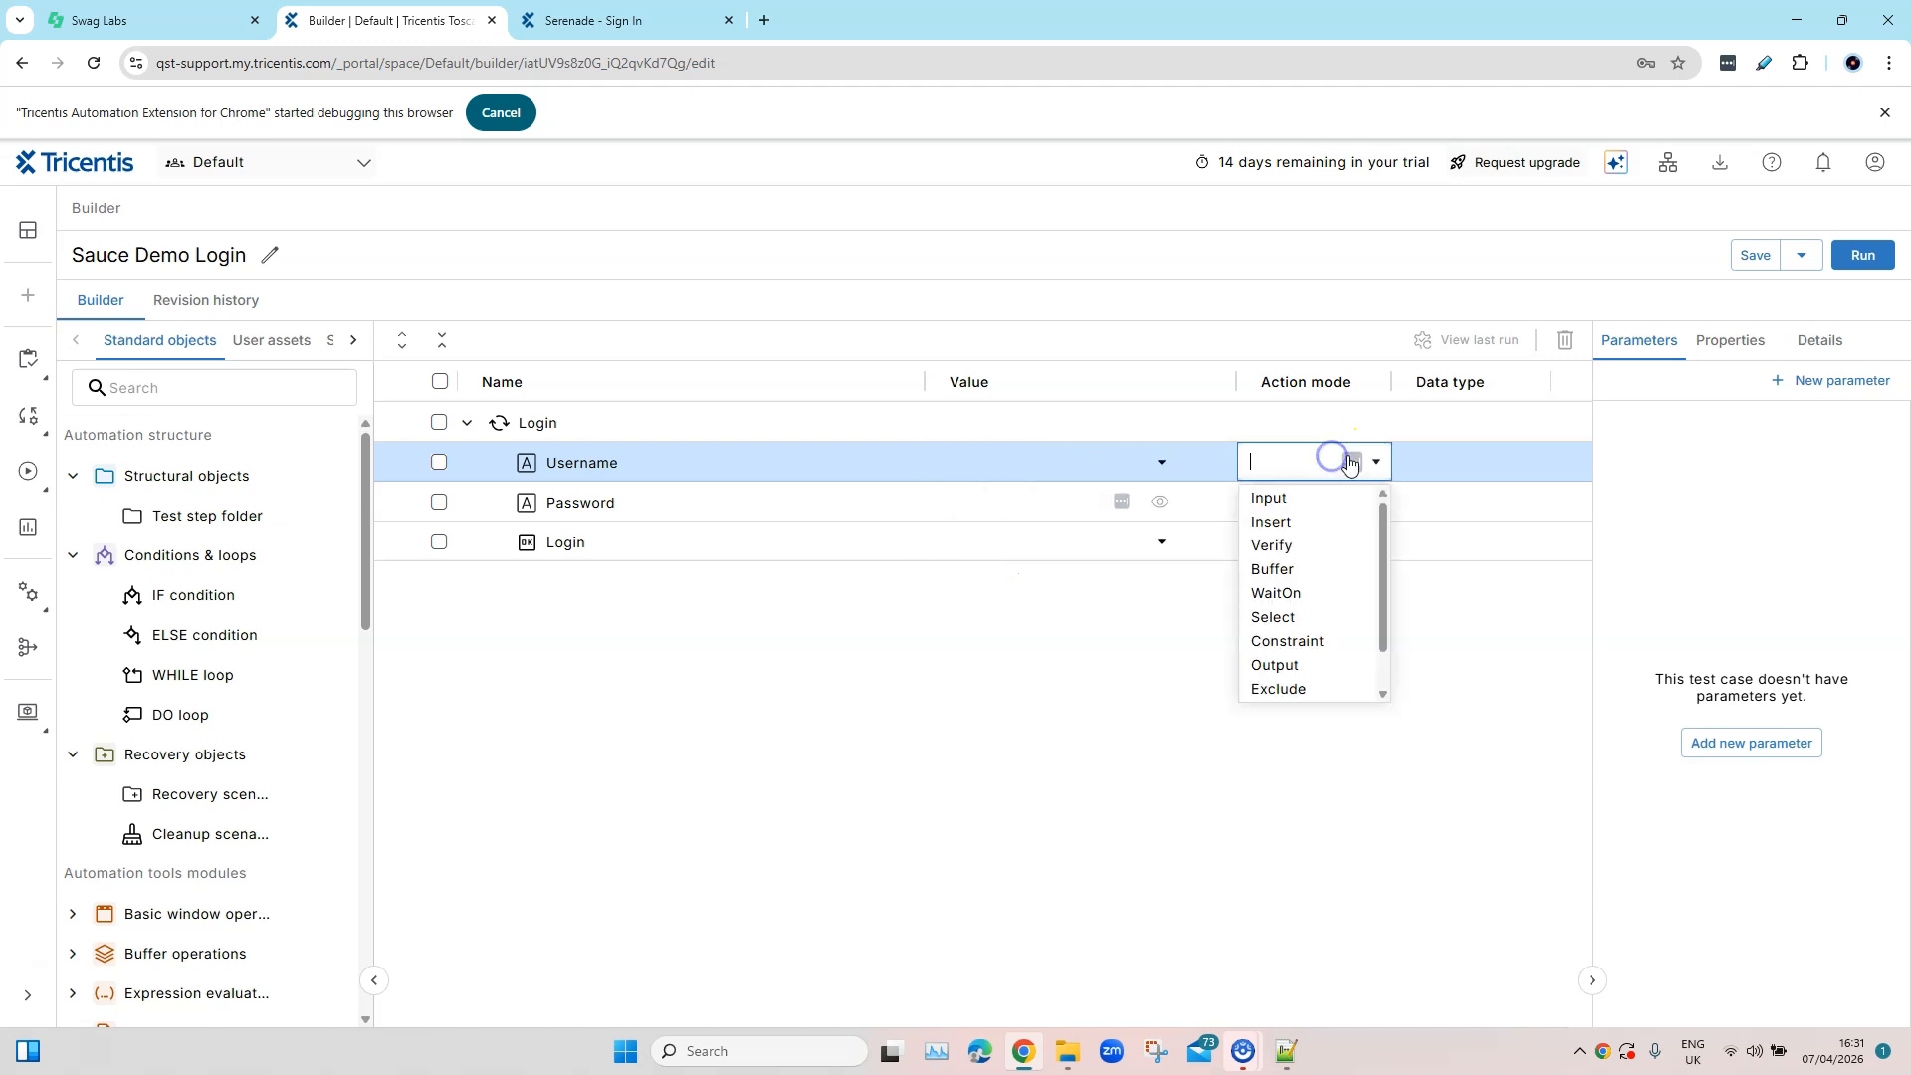
pyautogui.scroll(-1, 1344, 571)
pyautogui.scroll(1, 1344, 571)
pyautogui.click(1294, 508)
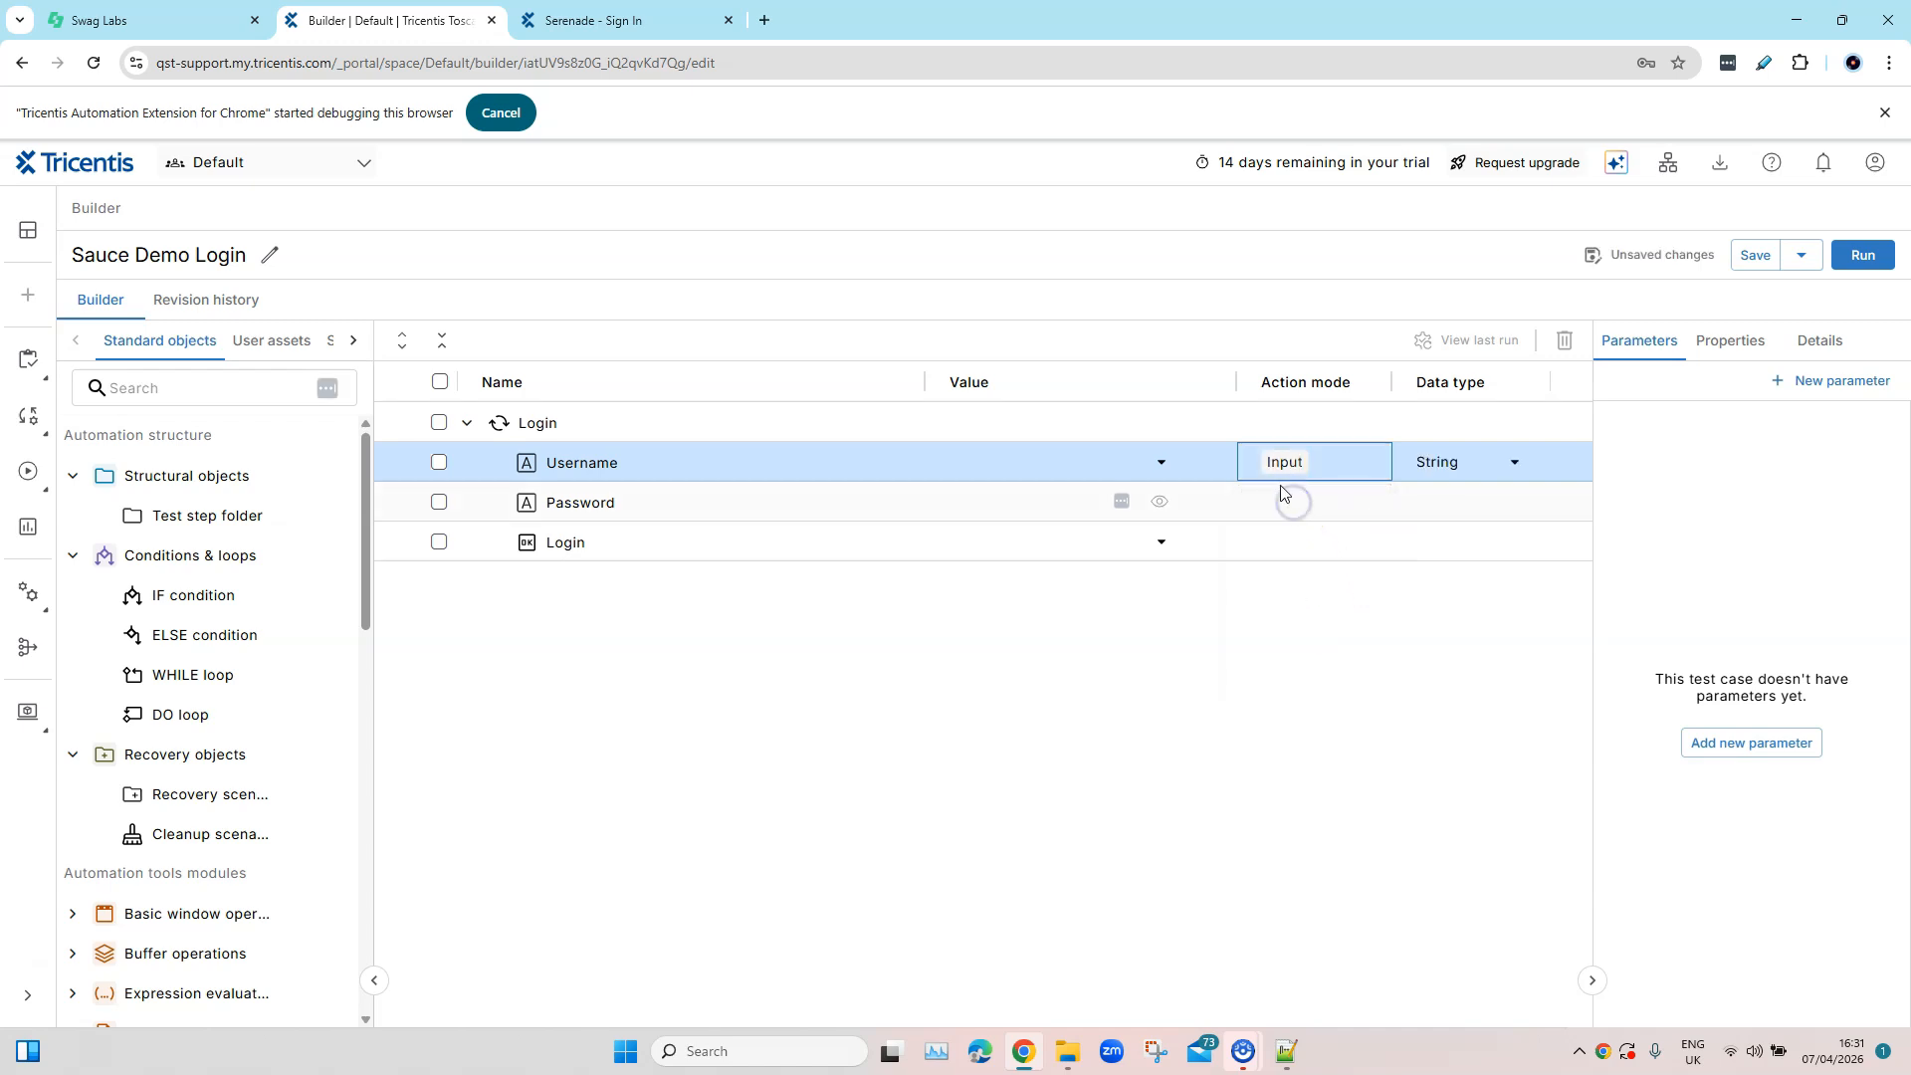
# Copy standard_user from the Swag Labs page into the Username value, closing the Serenade sign-in page along the way
pyautogui.click(1042, 454)
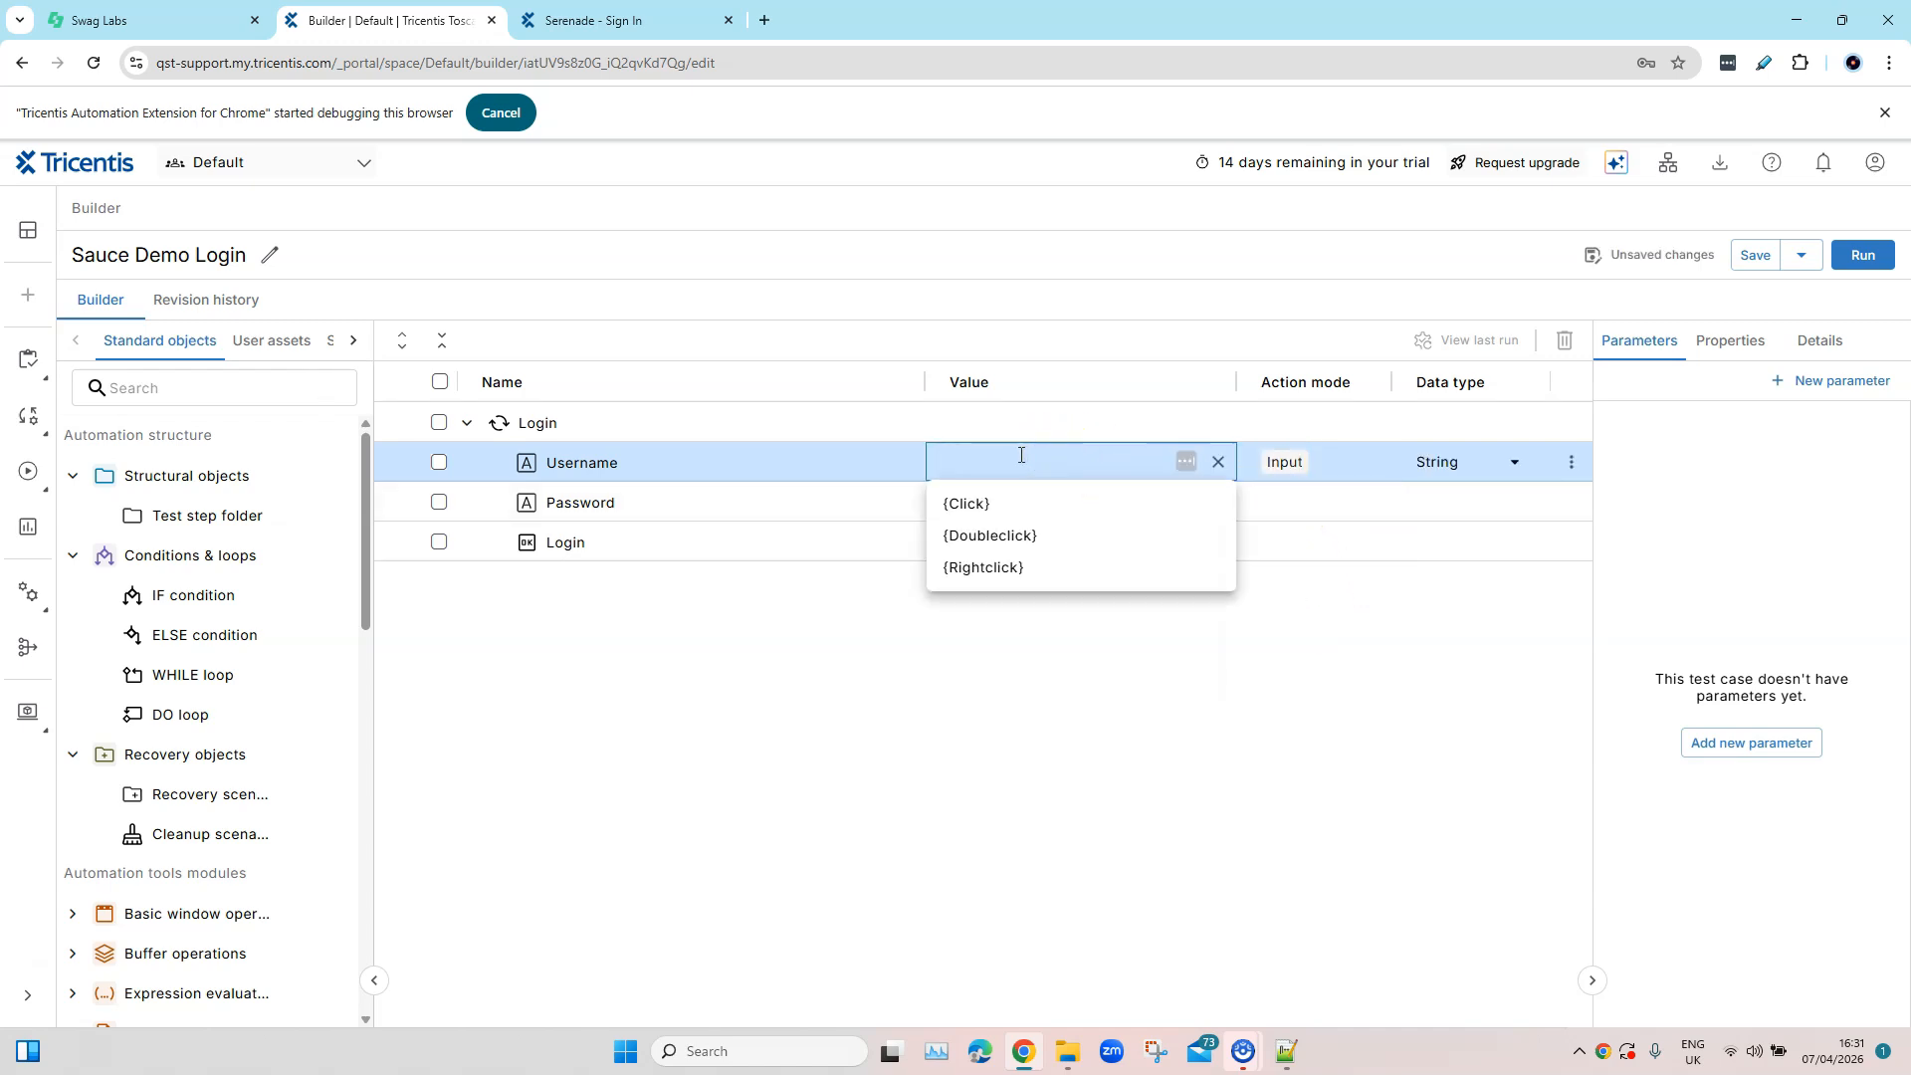
pyautogui.click(165, 36)
pyautogui.doubleClick(653, 624)
pyautogui.hotkey('ctrl', 'c')
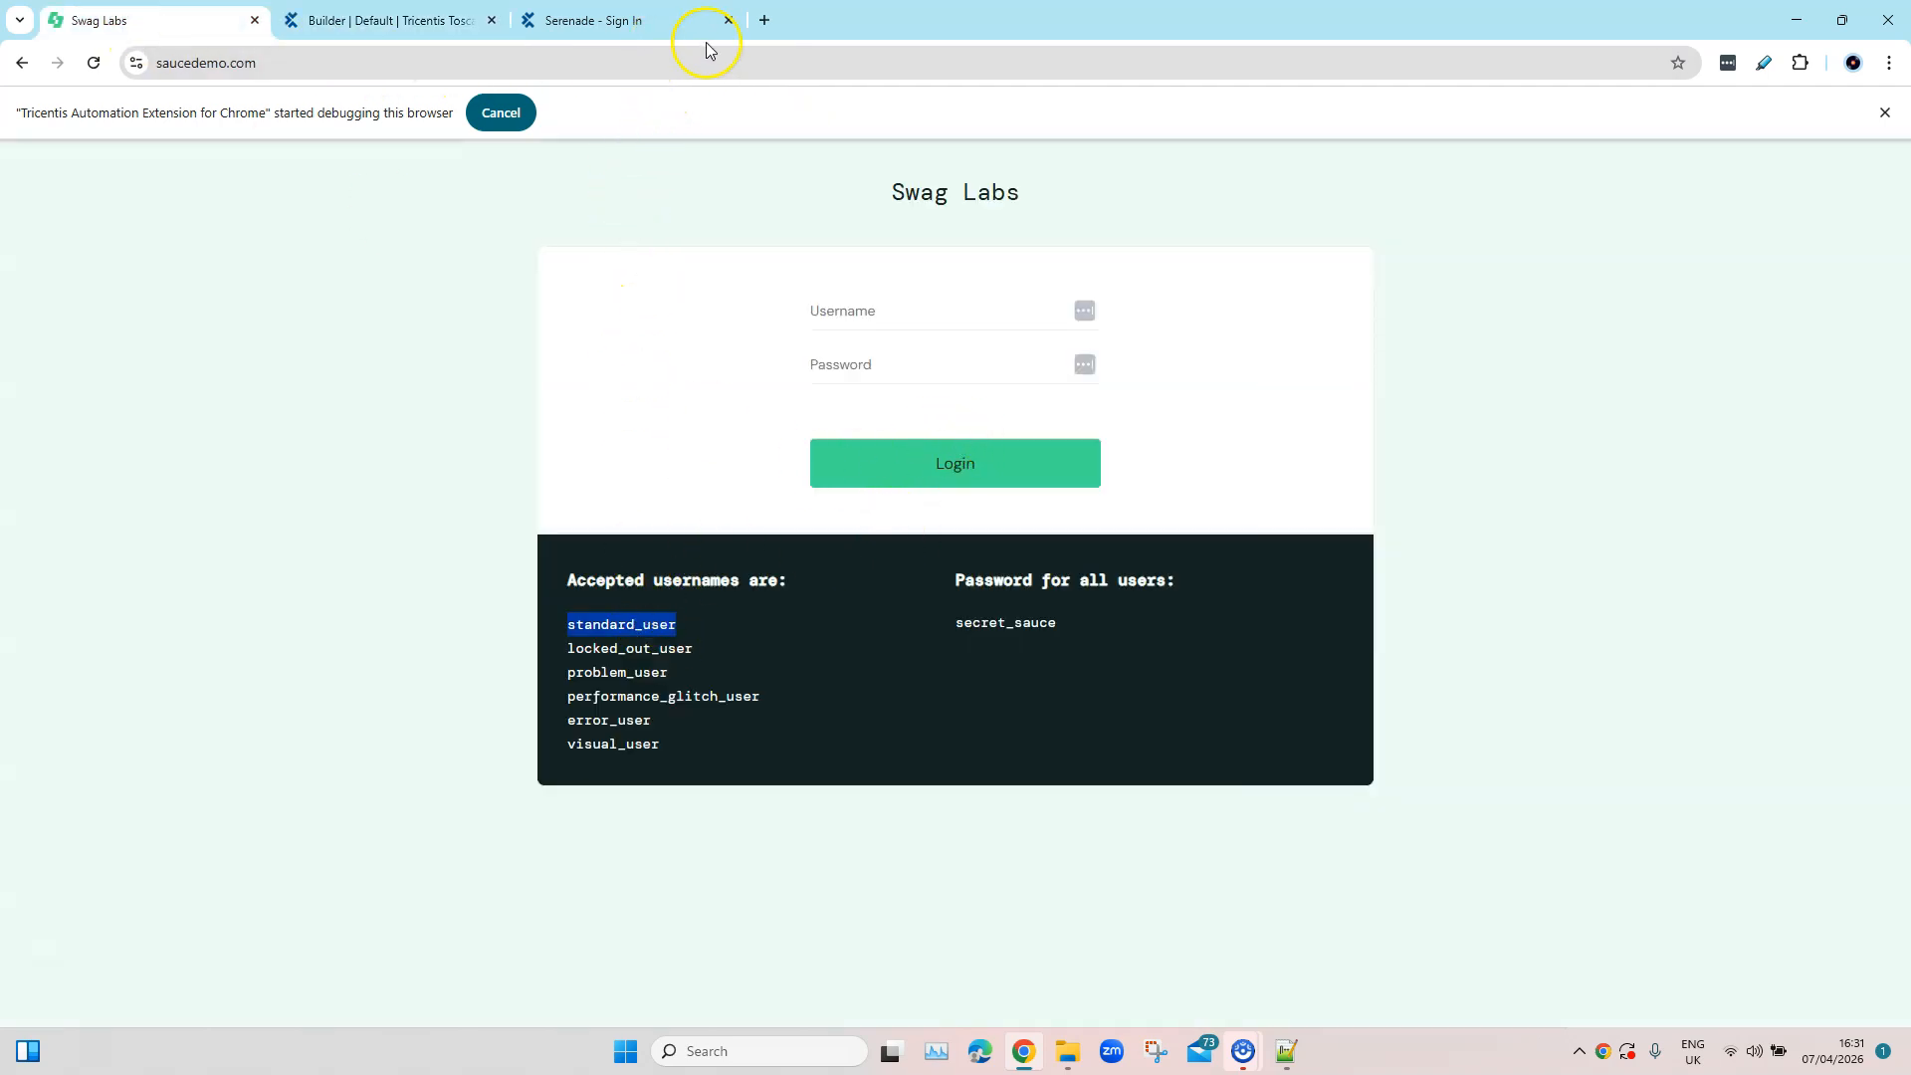
pyautogui.click(730, 20)
pyautogui.click(443, 20)
pyautogui.click(949, 463)
pyautogui.hotkey('ctrl', 'v')
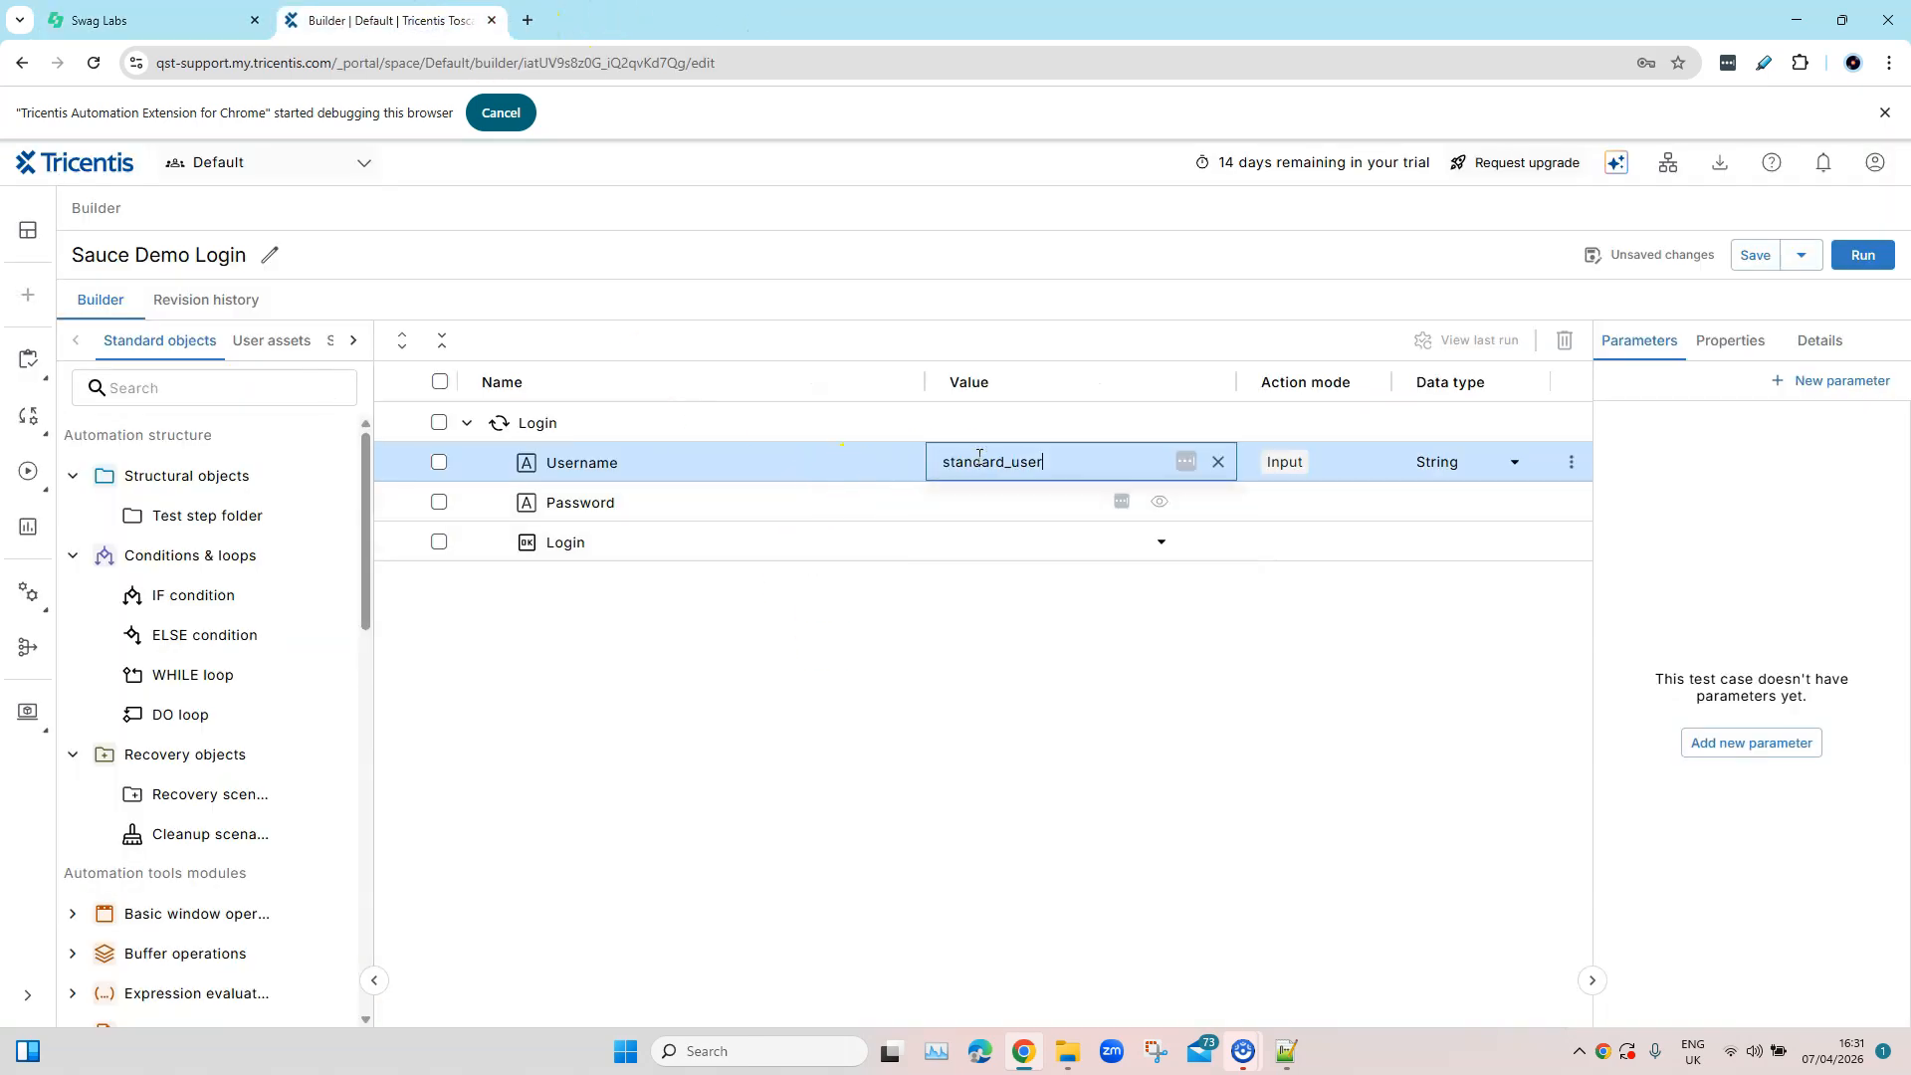
pyautogui.click(1015, 624)
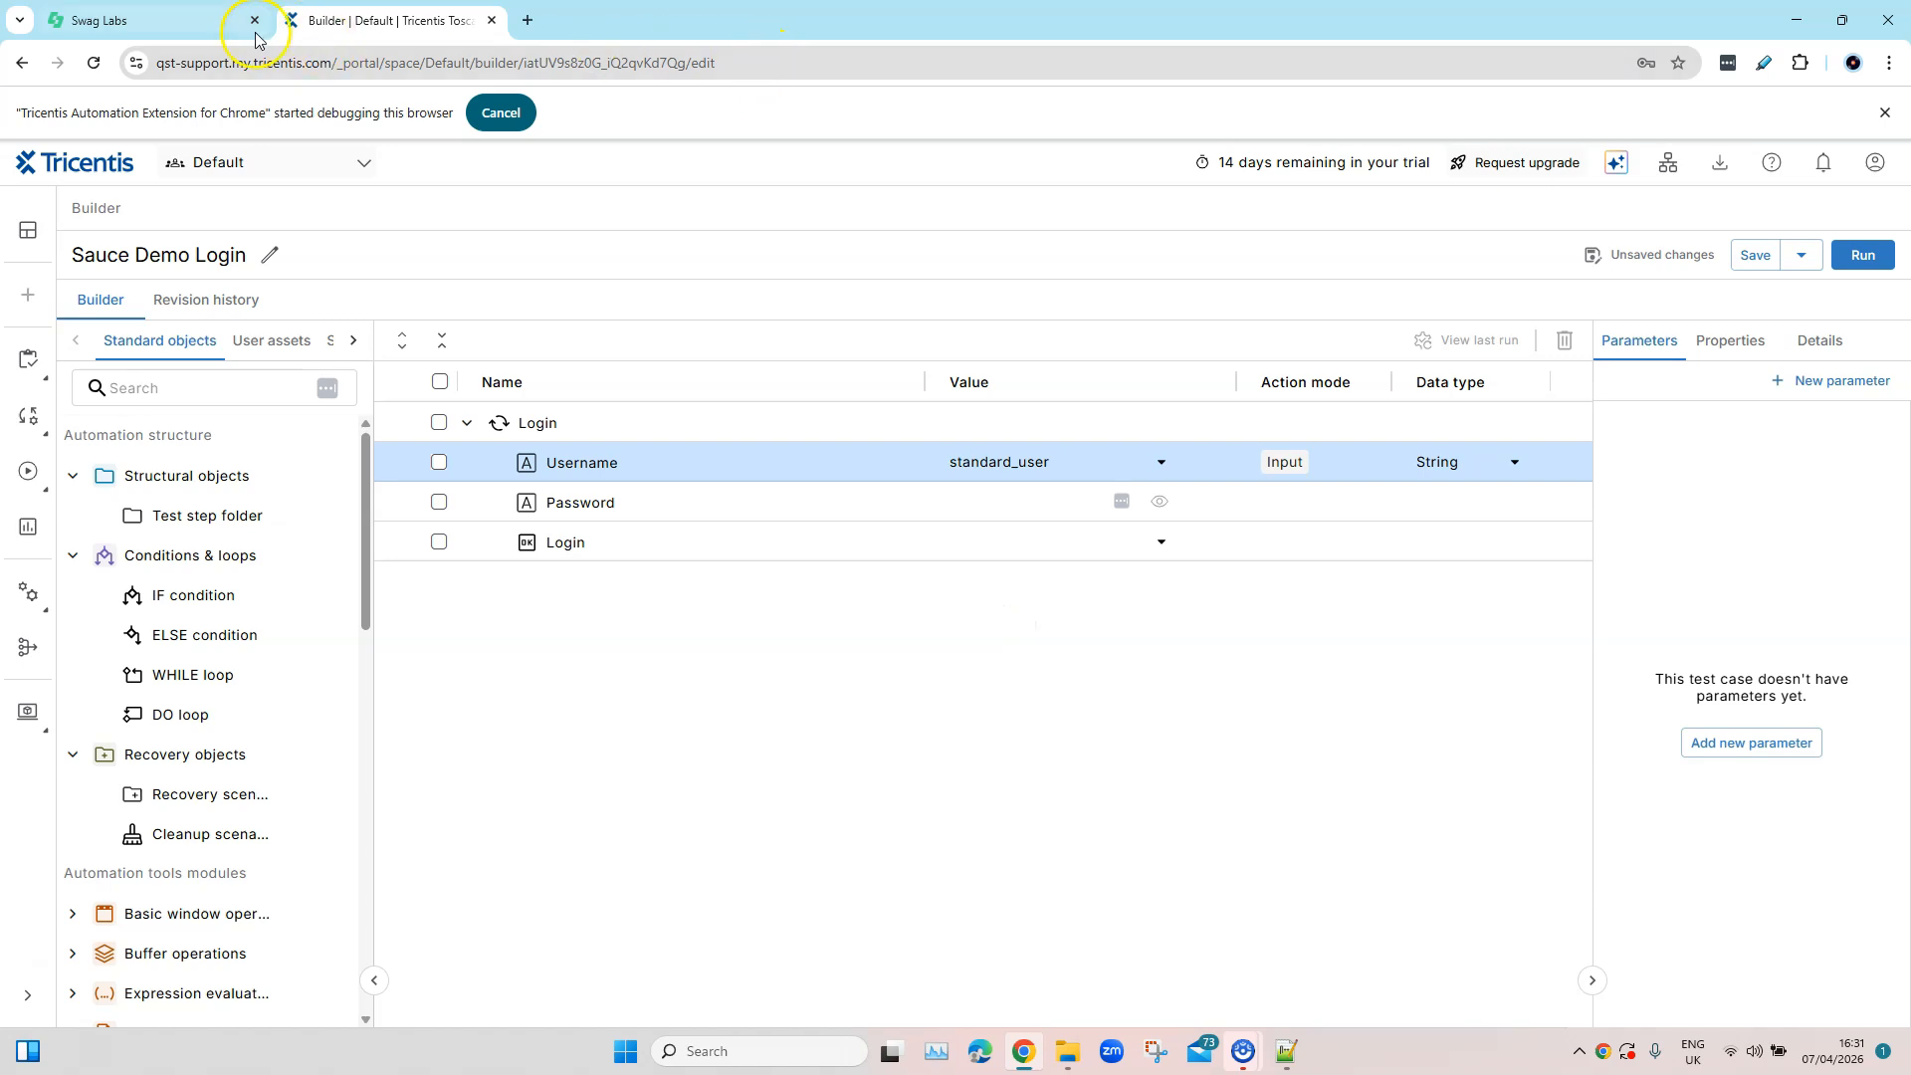
# Copy the password from the Swag Labs page into the Password value and mask it
pyautogui.click(204, 21)
pyautogui.doubleClick(1025, 621)
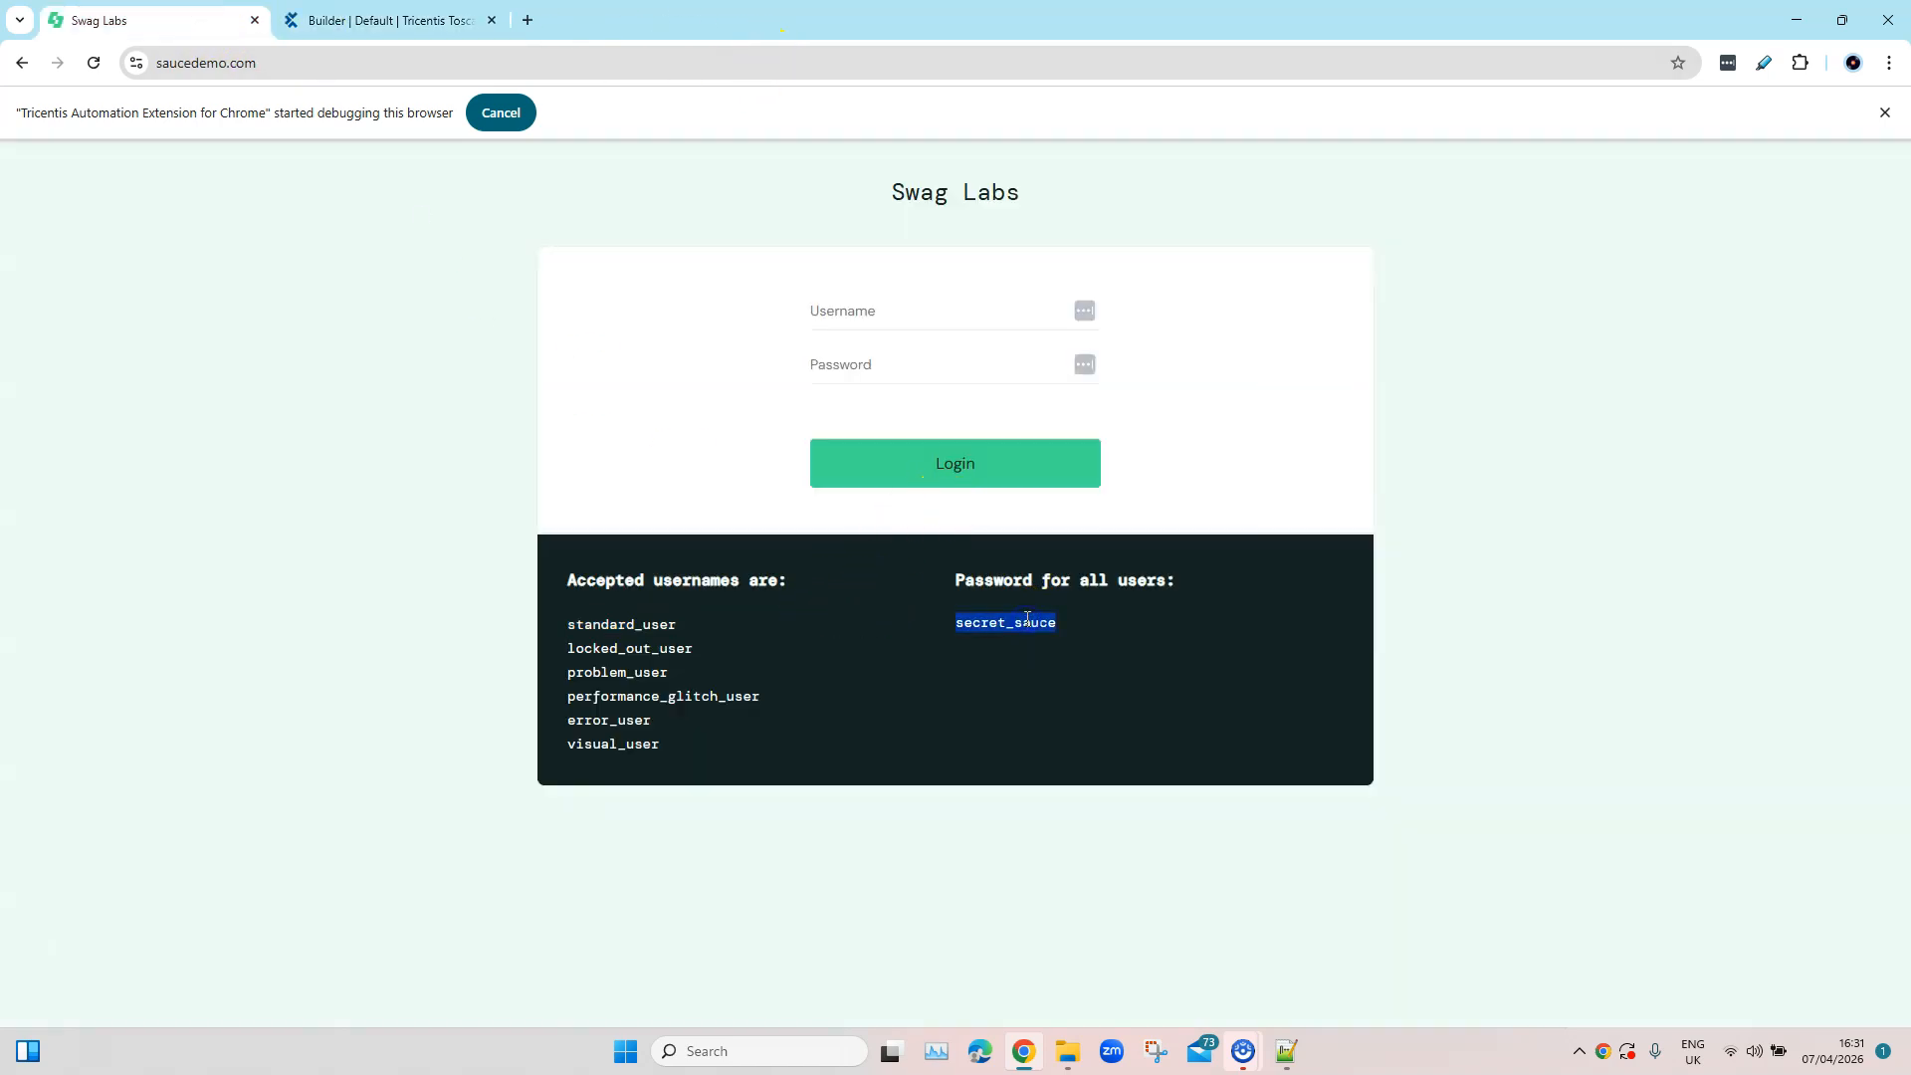
pyautogui.hotkey('ctrl', 'c')
pyautogui.hotkey('ctrl', 'Tab')
pyautogui.click(977, 504)
pyautogui.hotkey('ctrl', 'v')
pyautogui.click(1082, 642)
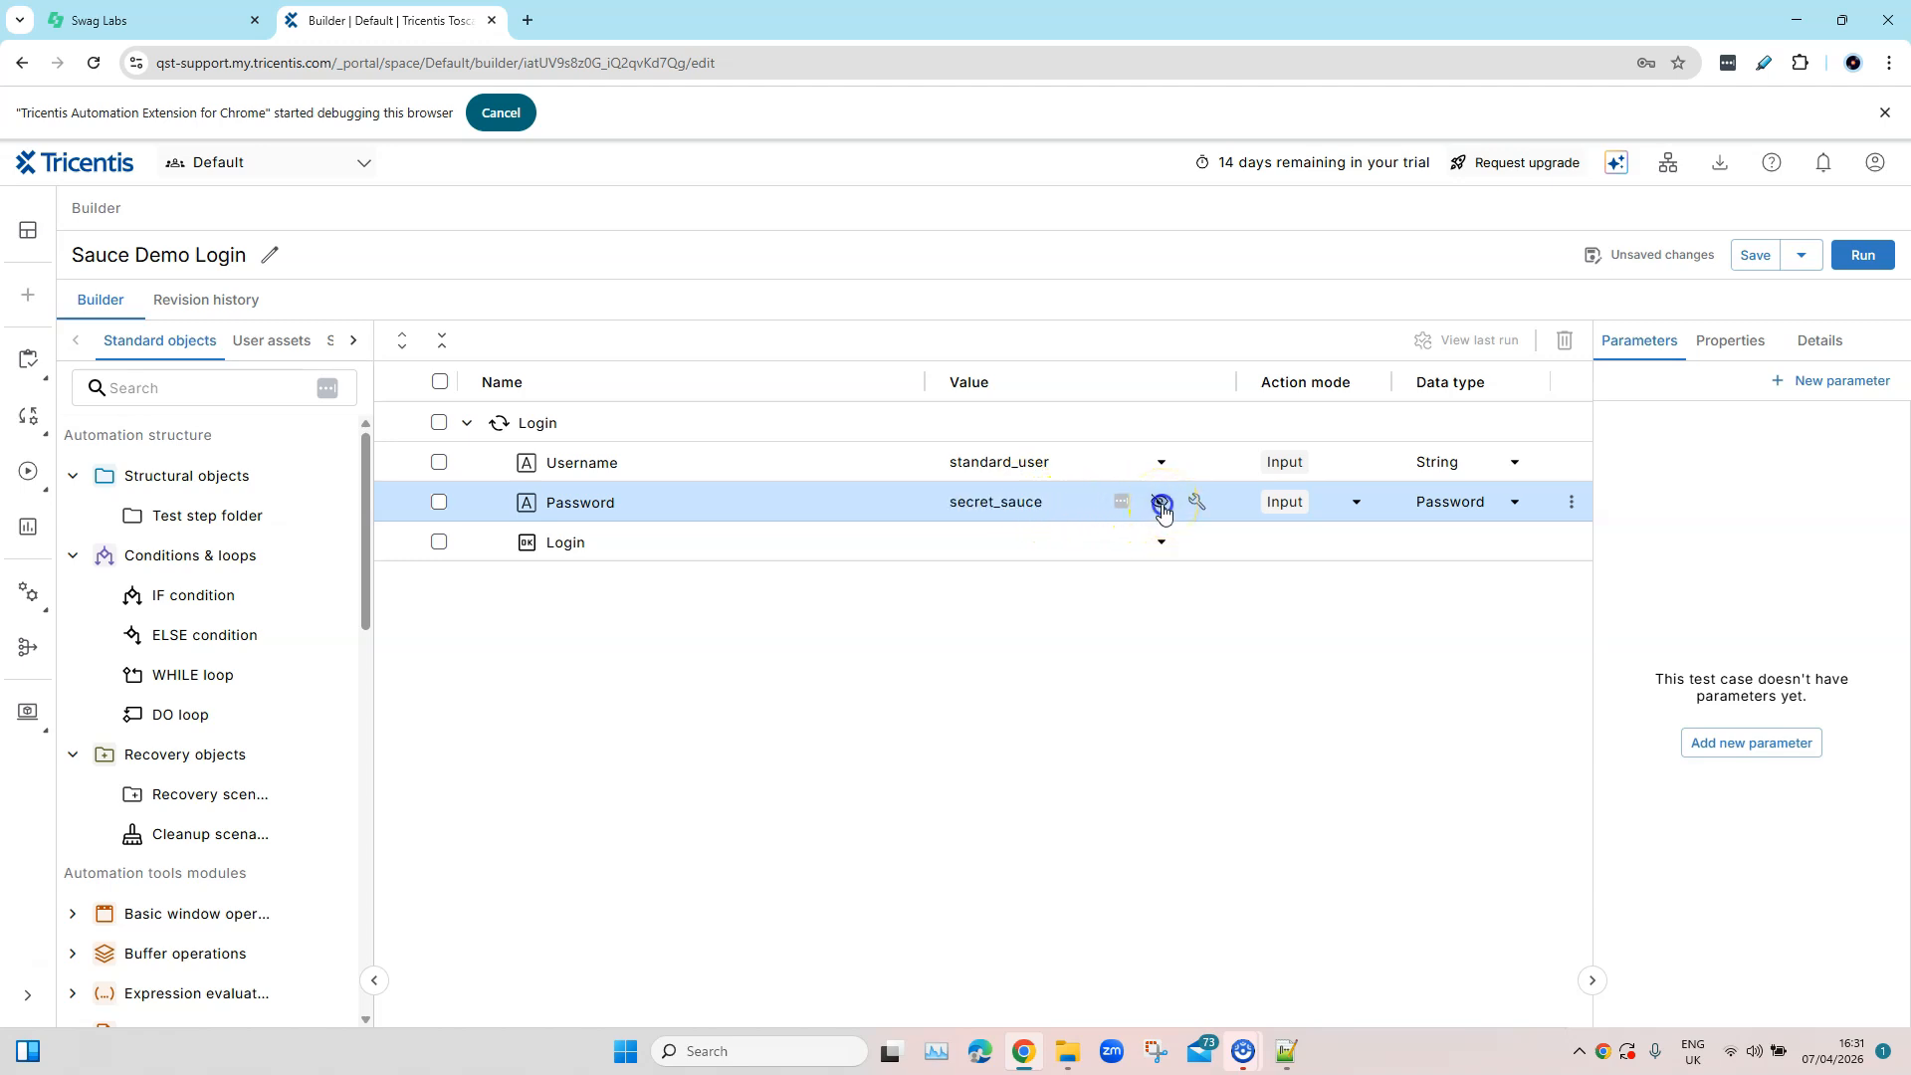
pyautogui.click(1158, 502)
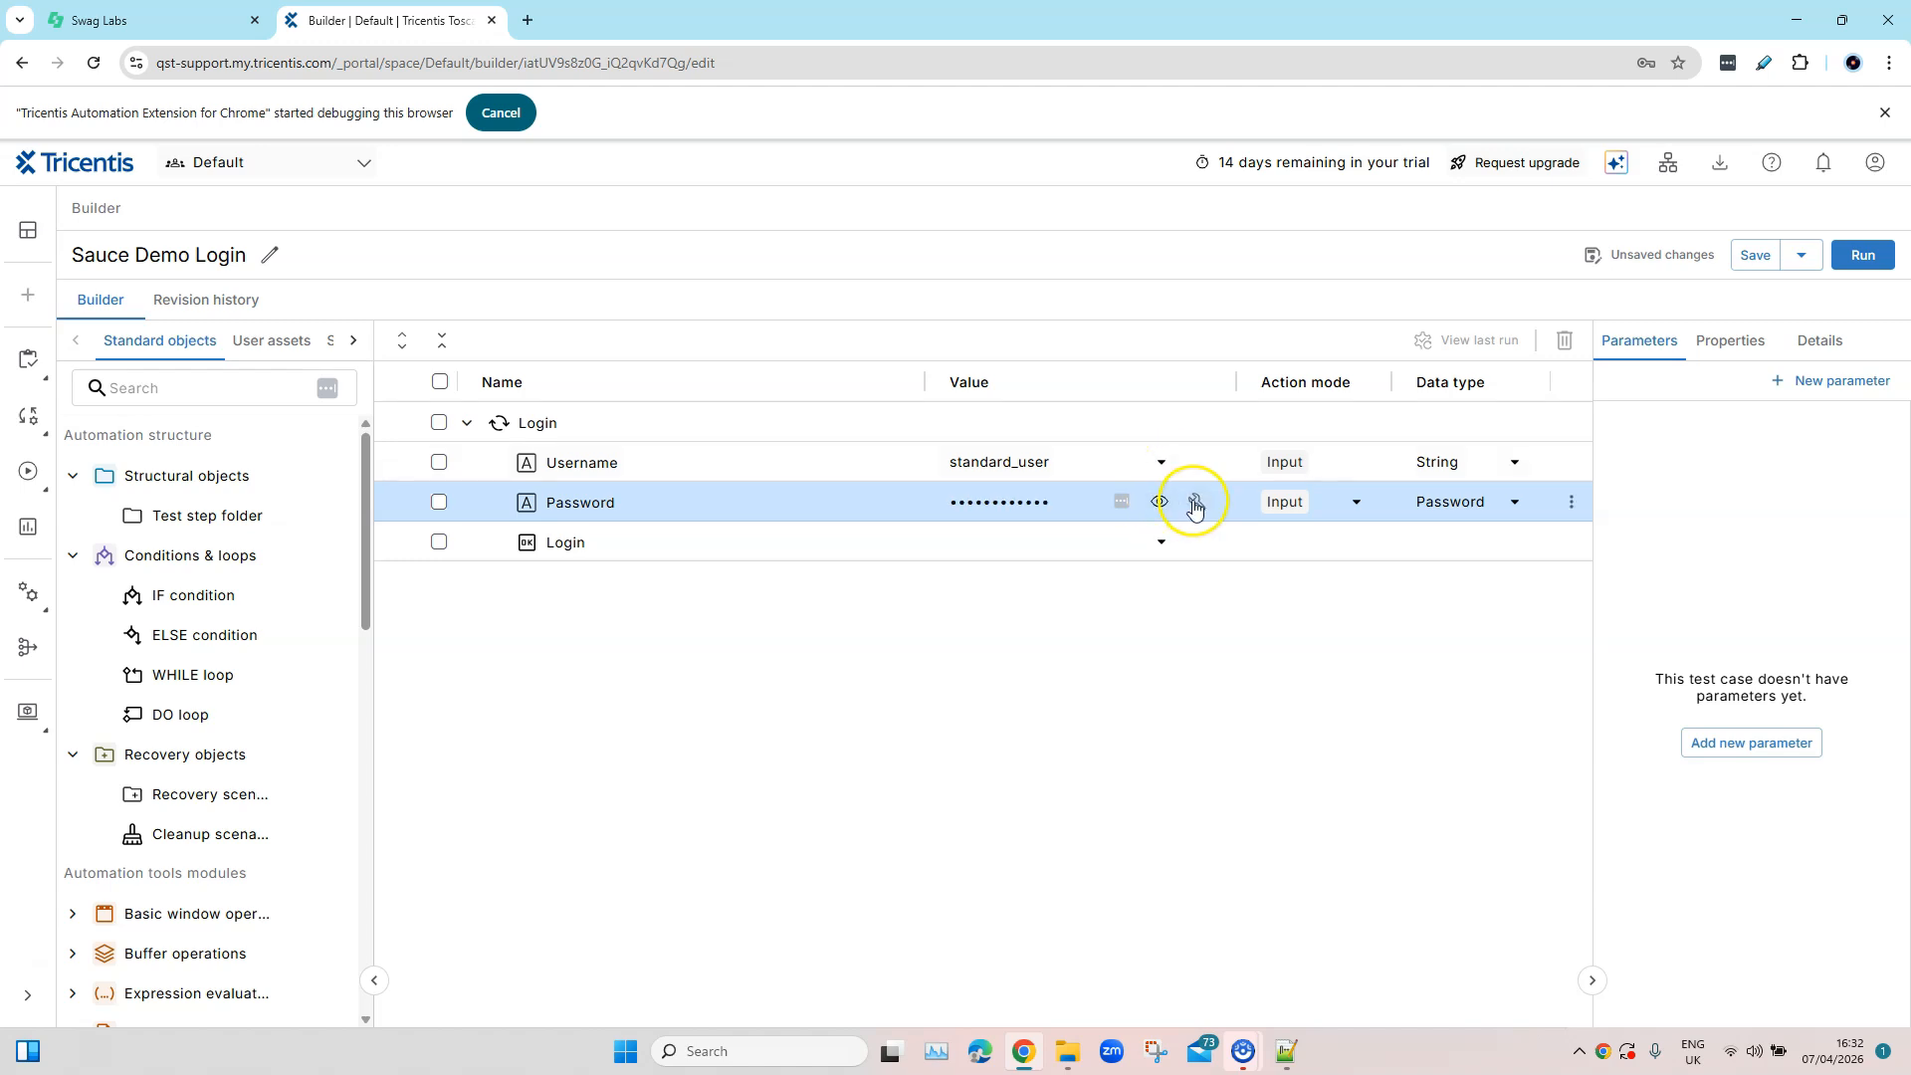
# Set the Login button's value to {Click}, check the open Swag Labs page, and save the test case
pyautogui.click(1055, 546)
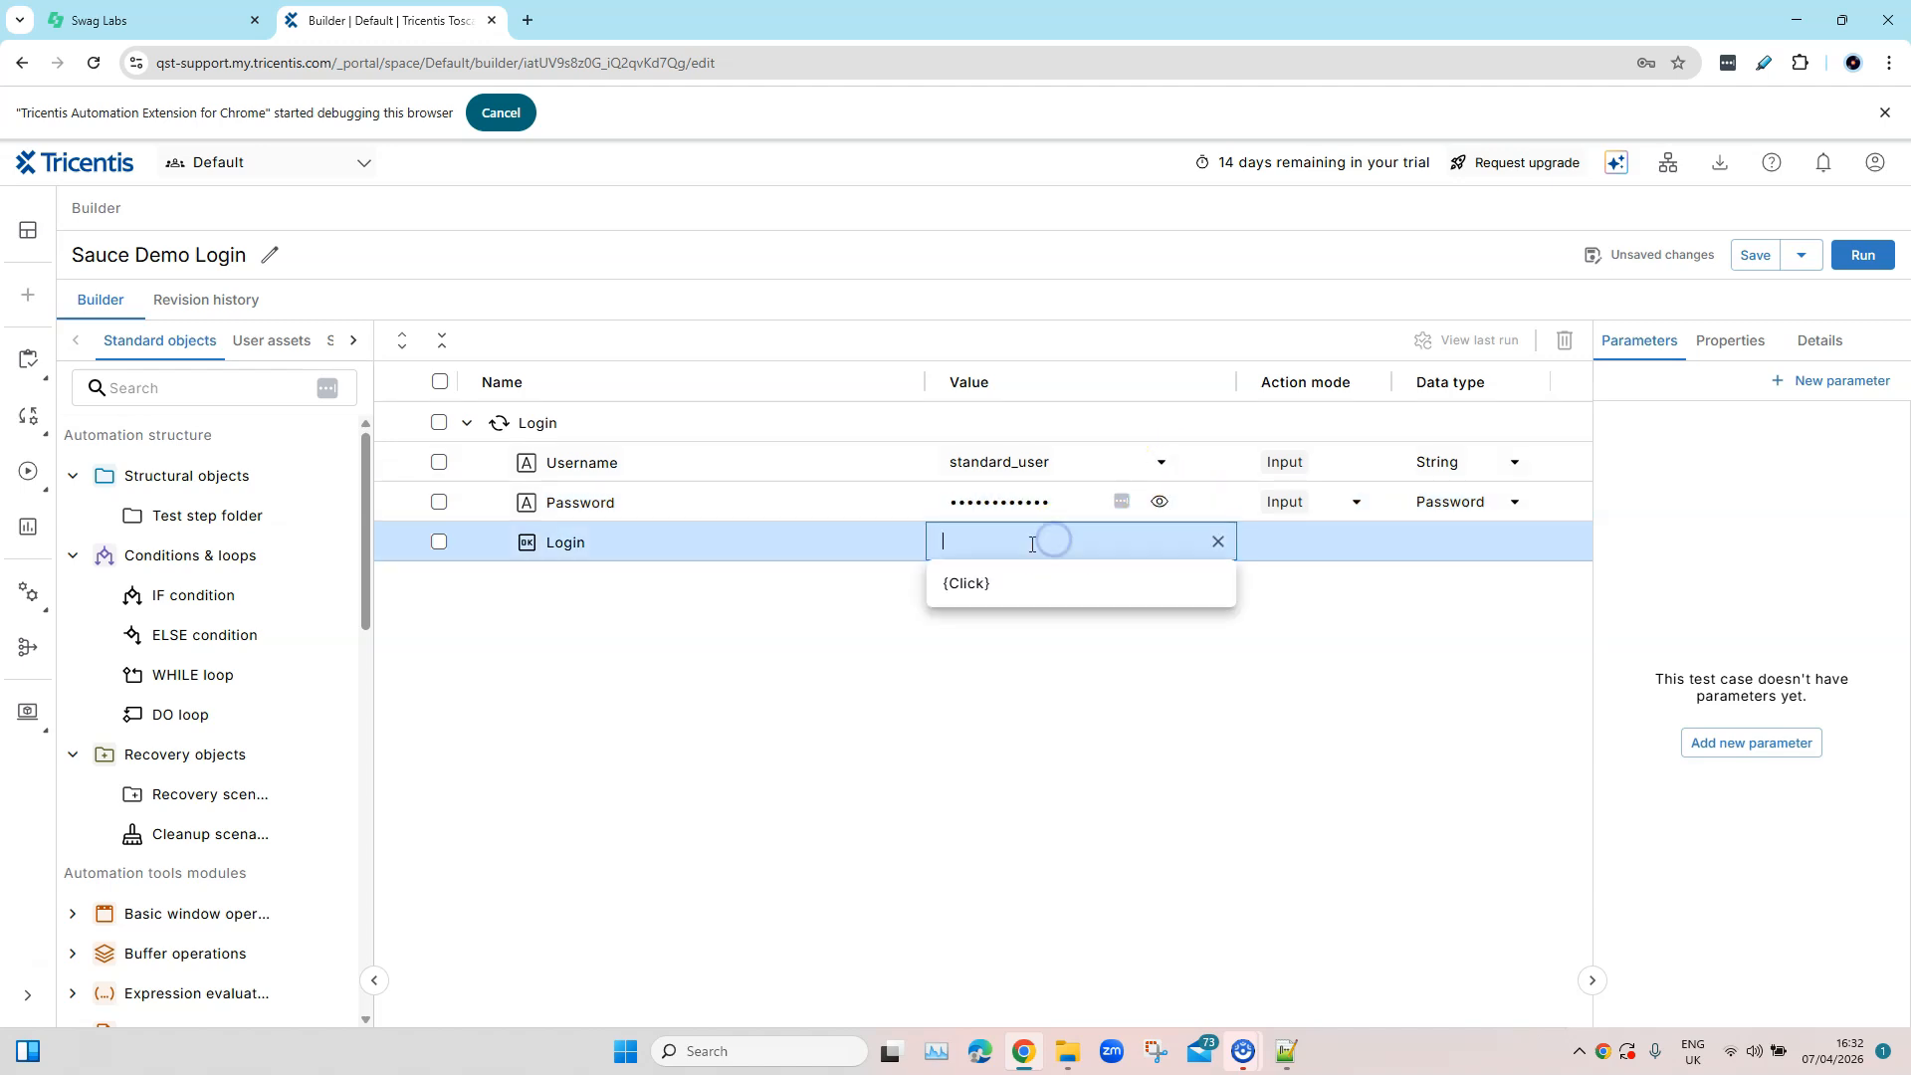
pyautogui.click(960, 587)
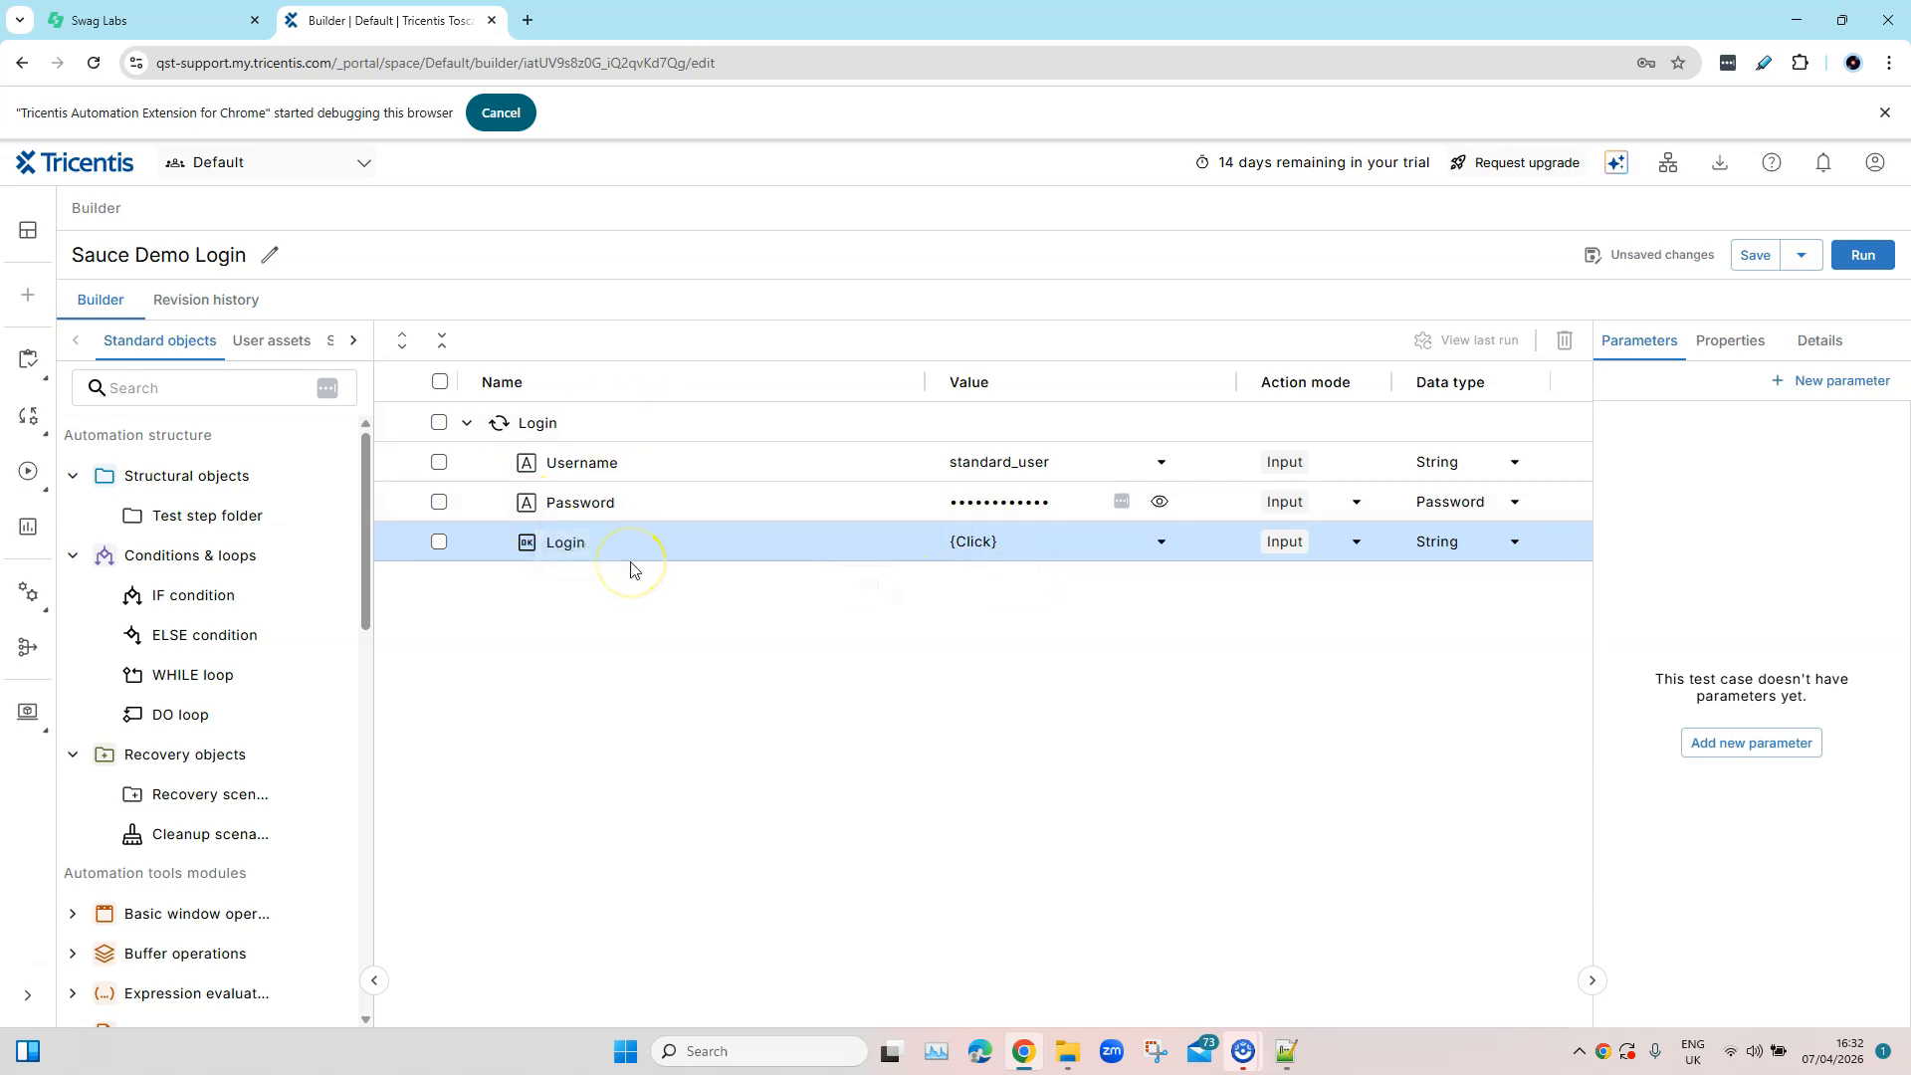
pyautogui.click(170, 27)
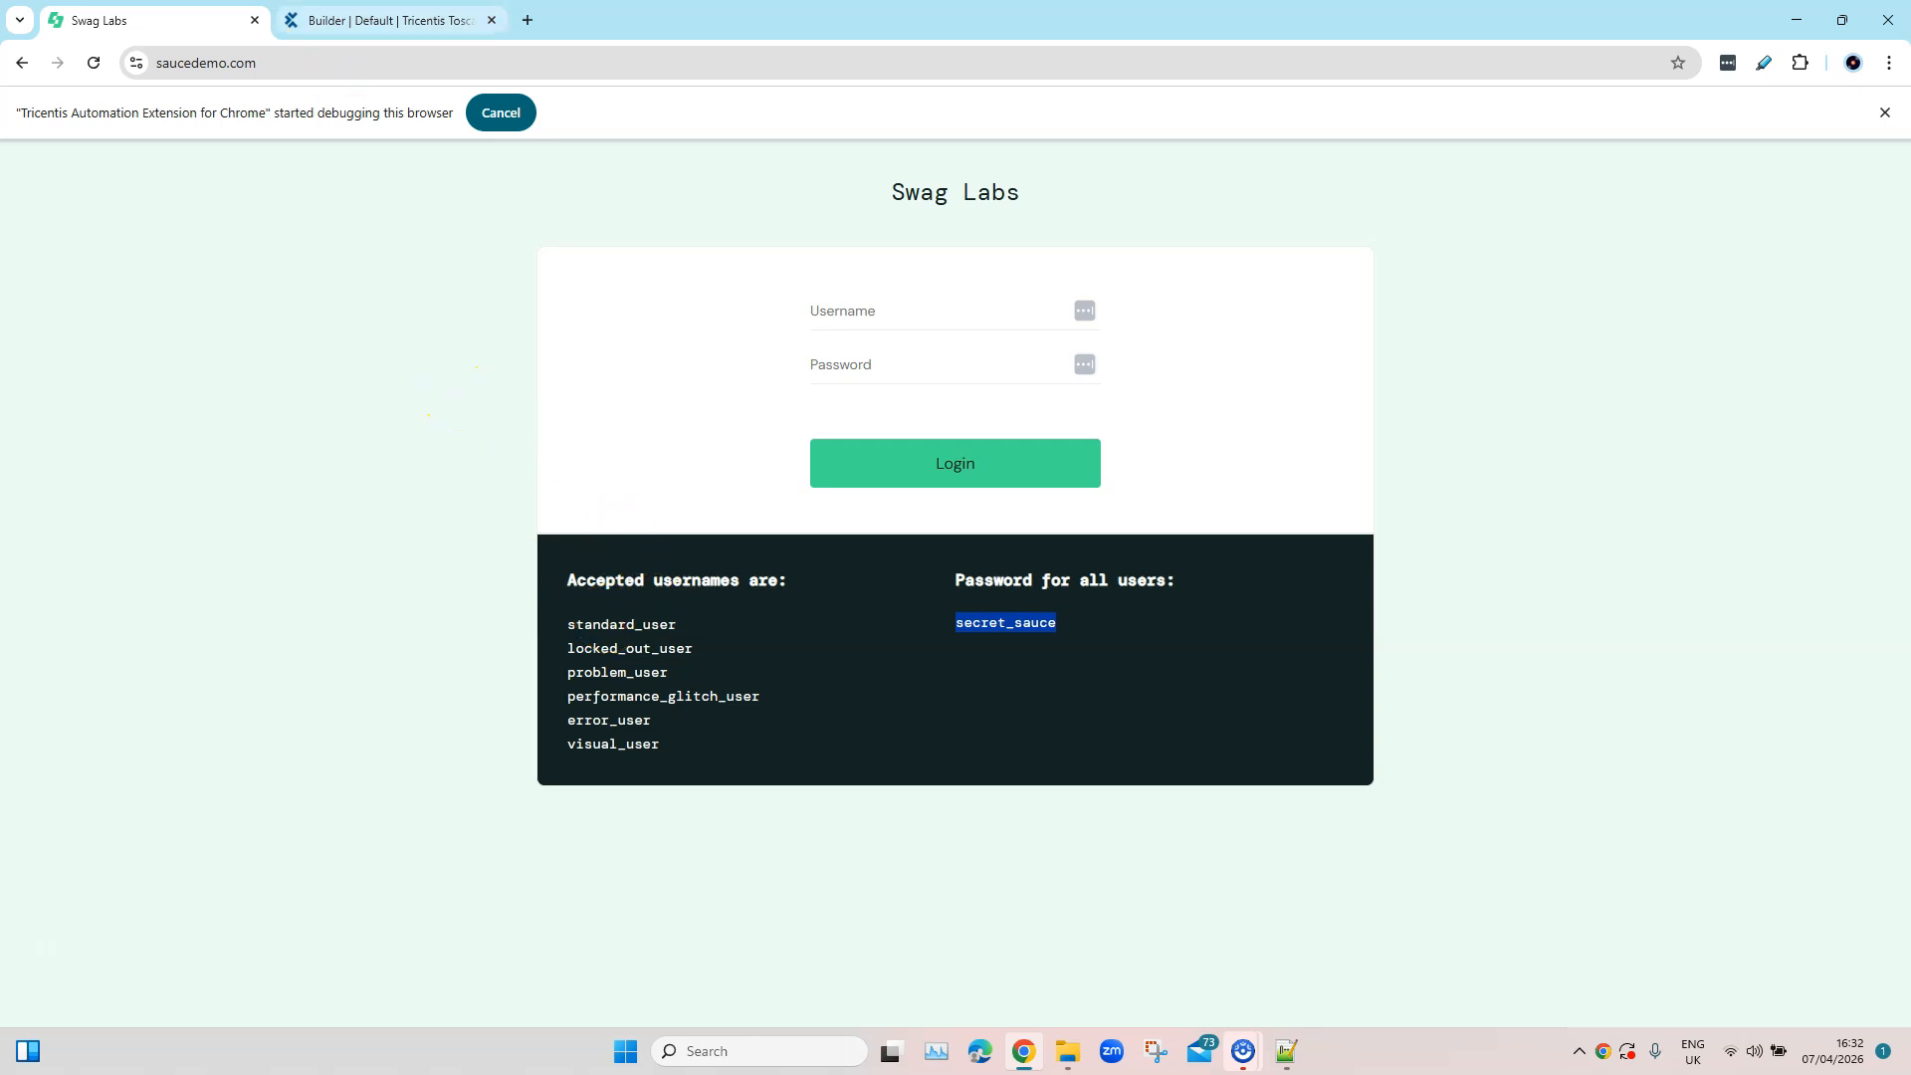
pyautogui.click(341, 38)
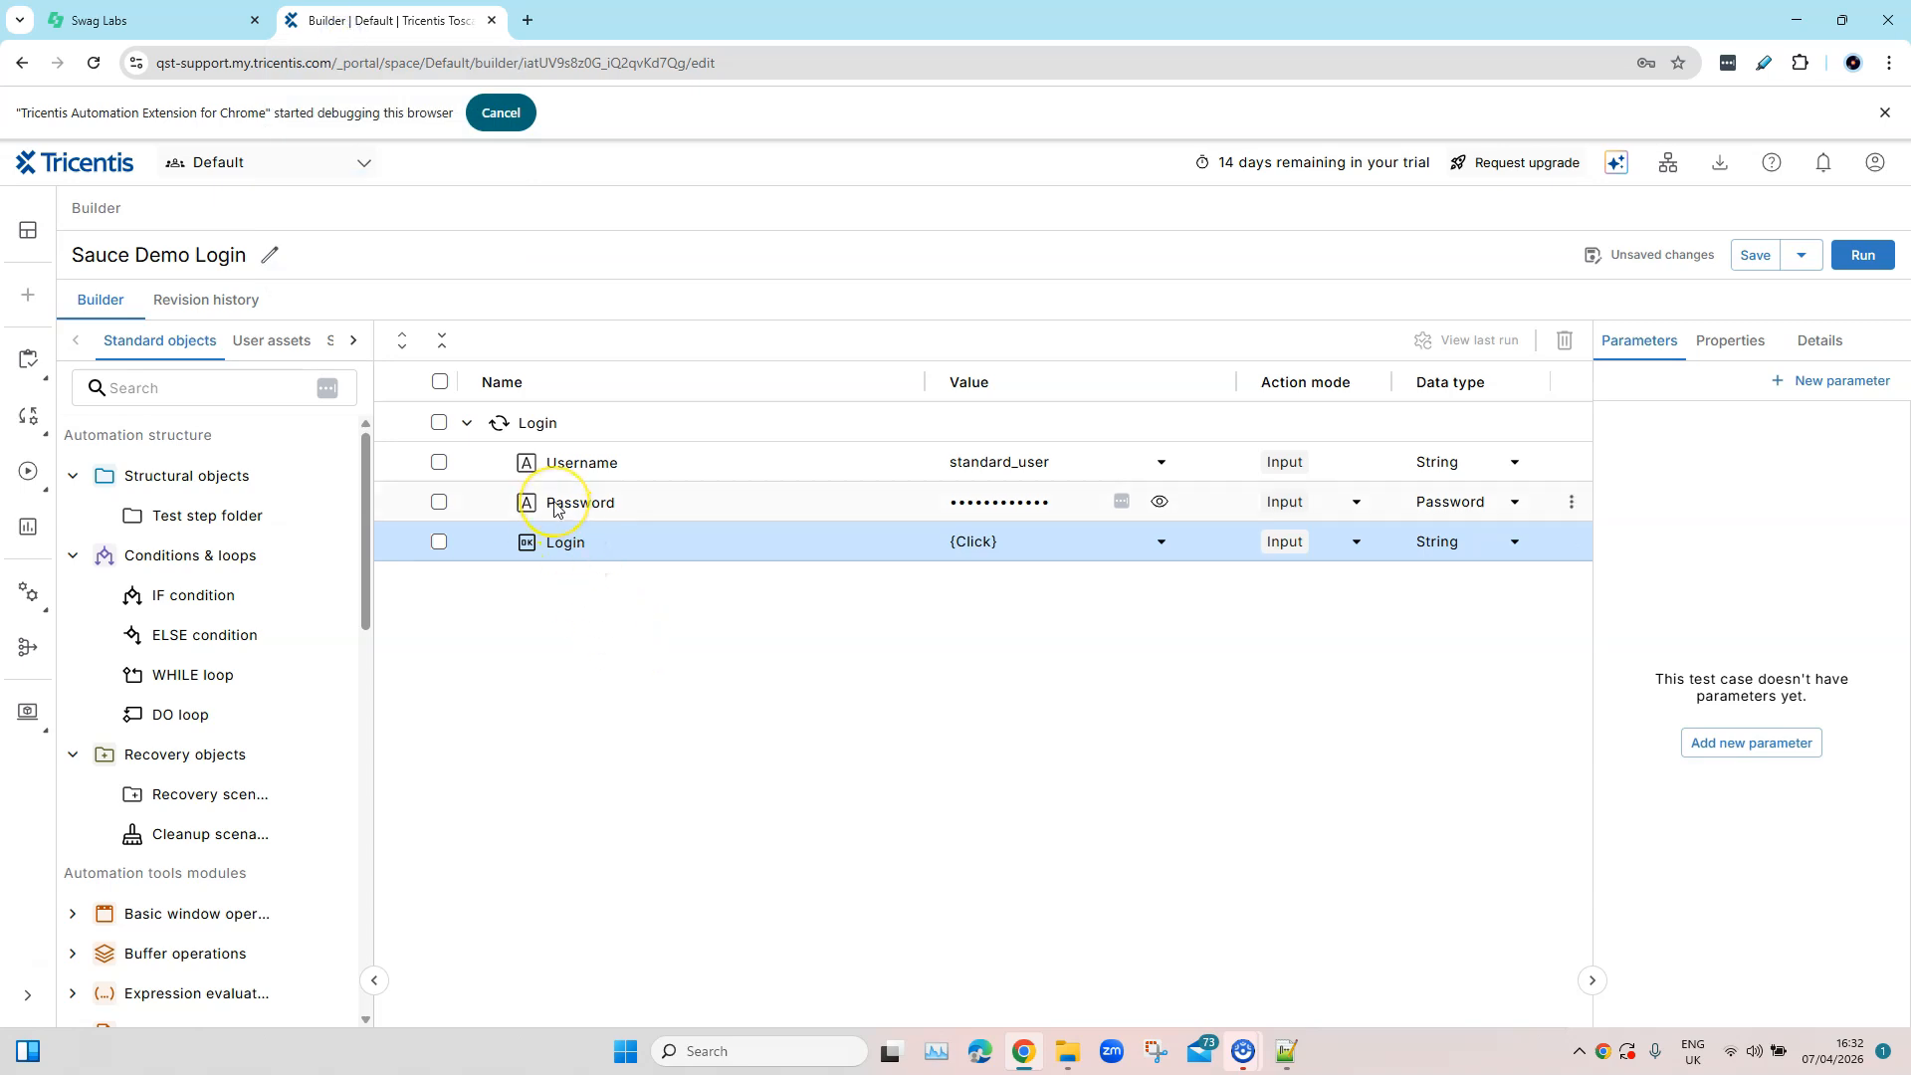
pyautogui.click(1754, 261)
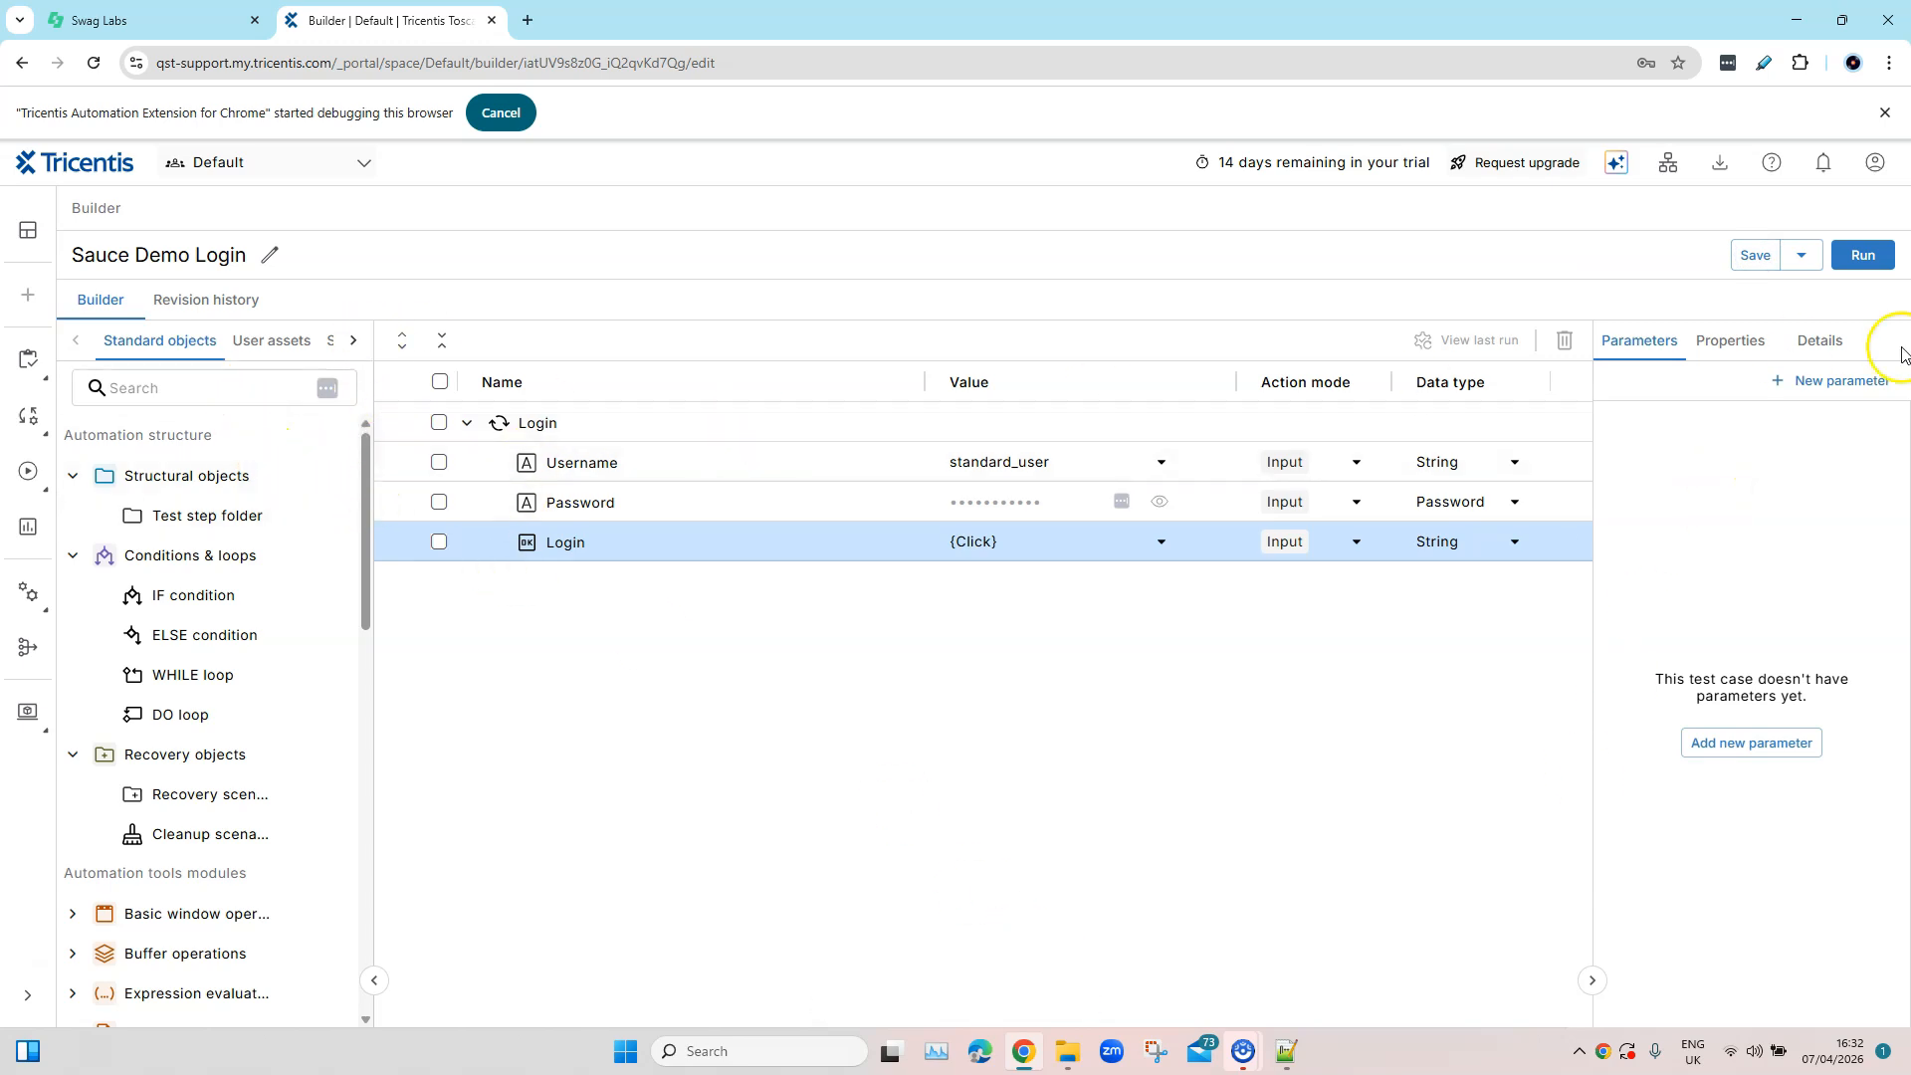
# Run the test case on the personal agent, reading the Launcher notes first, and minimise the agent window
pyautogui.click(1868, 266)
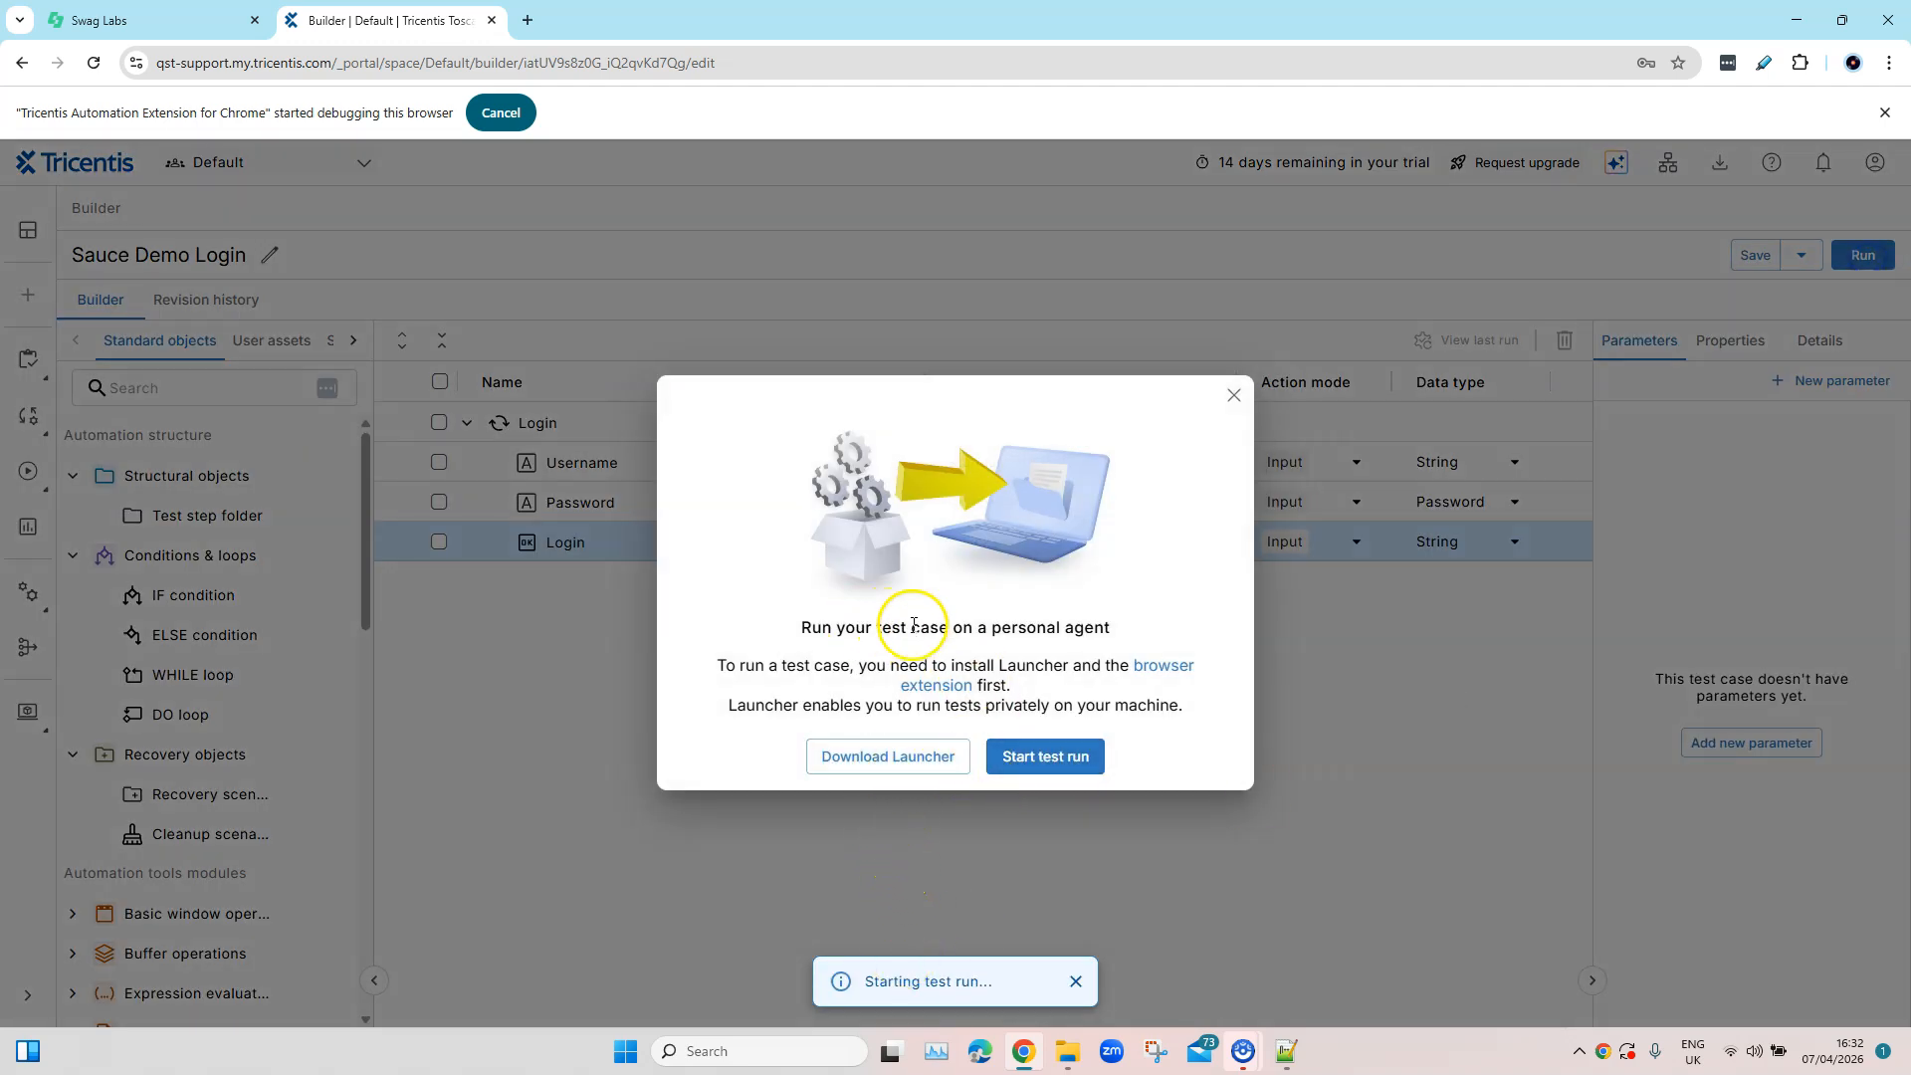
pyautogui.moveTo(812, 631); pyautogui.dragTo(1083, 631)
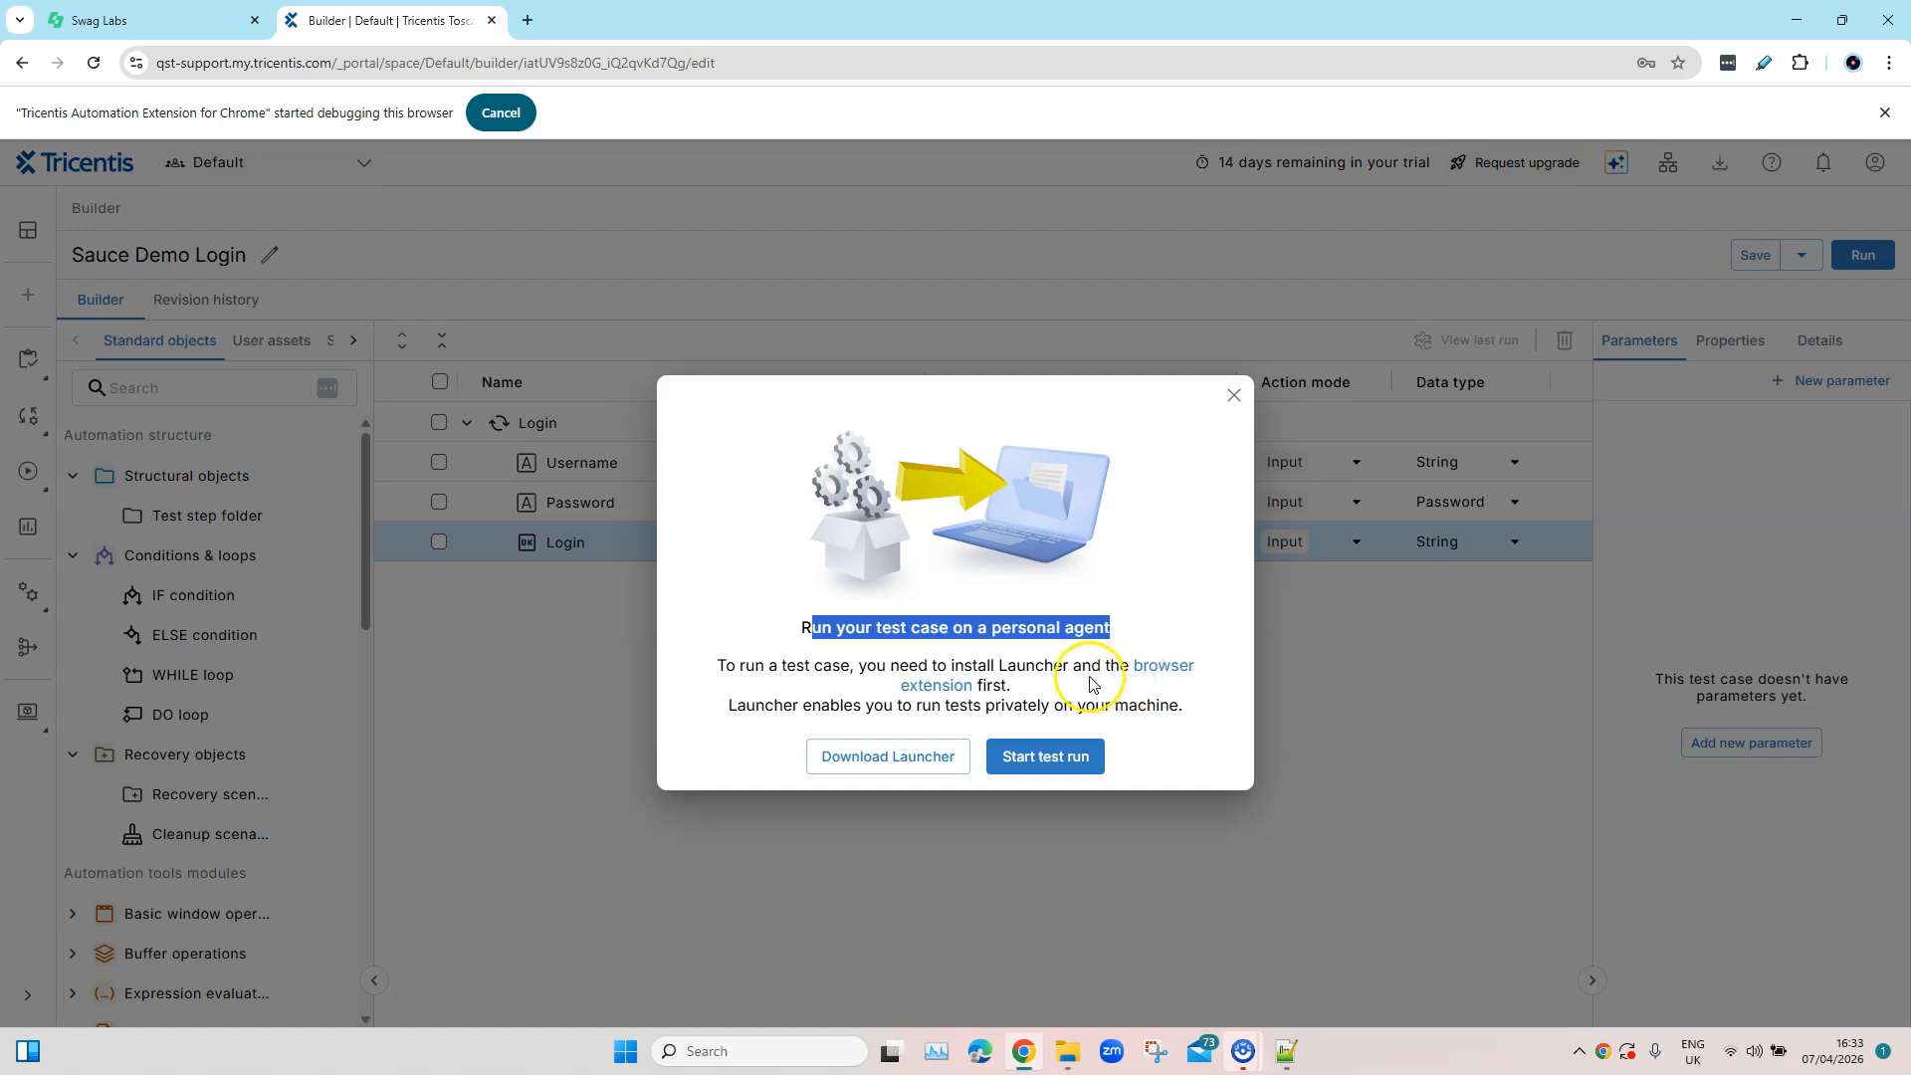
pyautogui.moveTo(963, 664); pyautogui.dragTo(1189, 689)
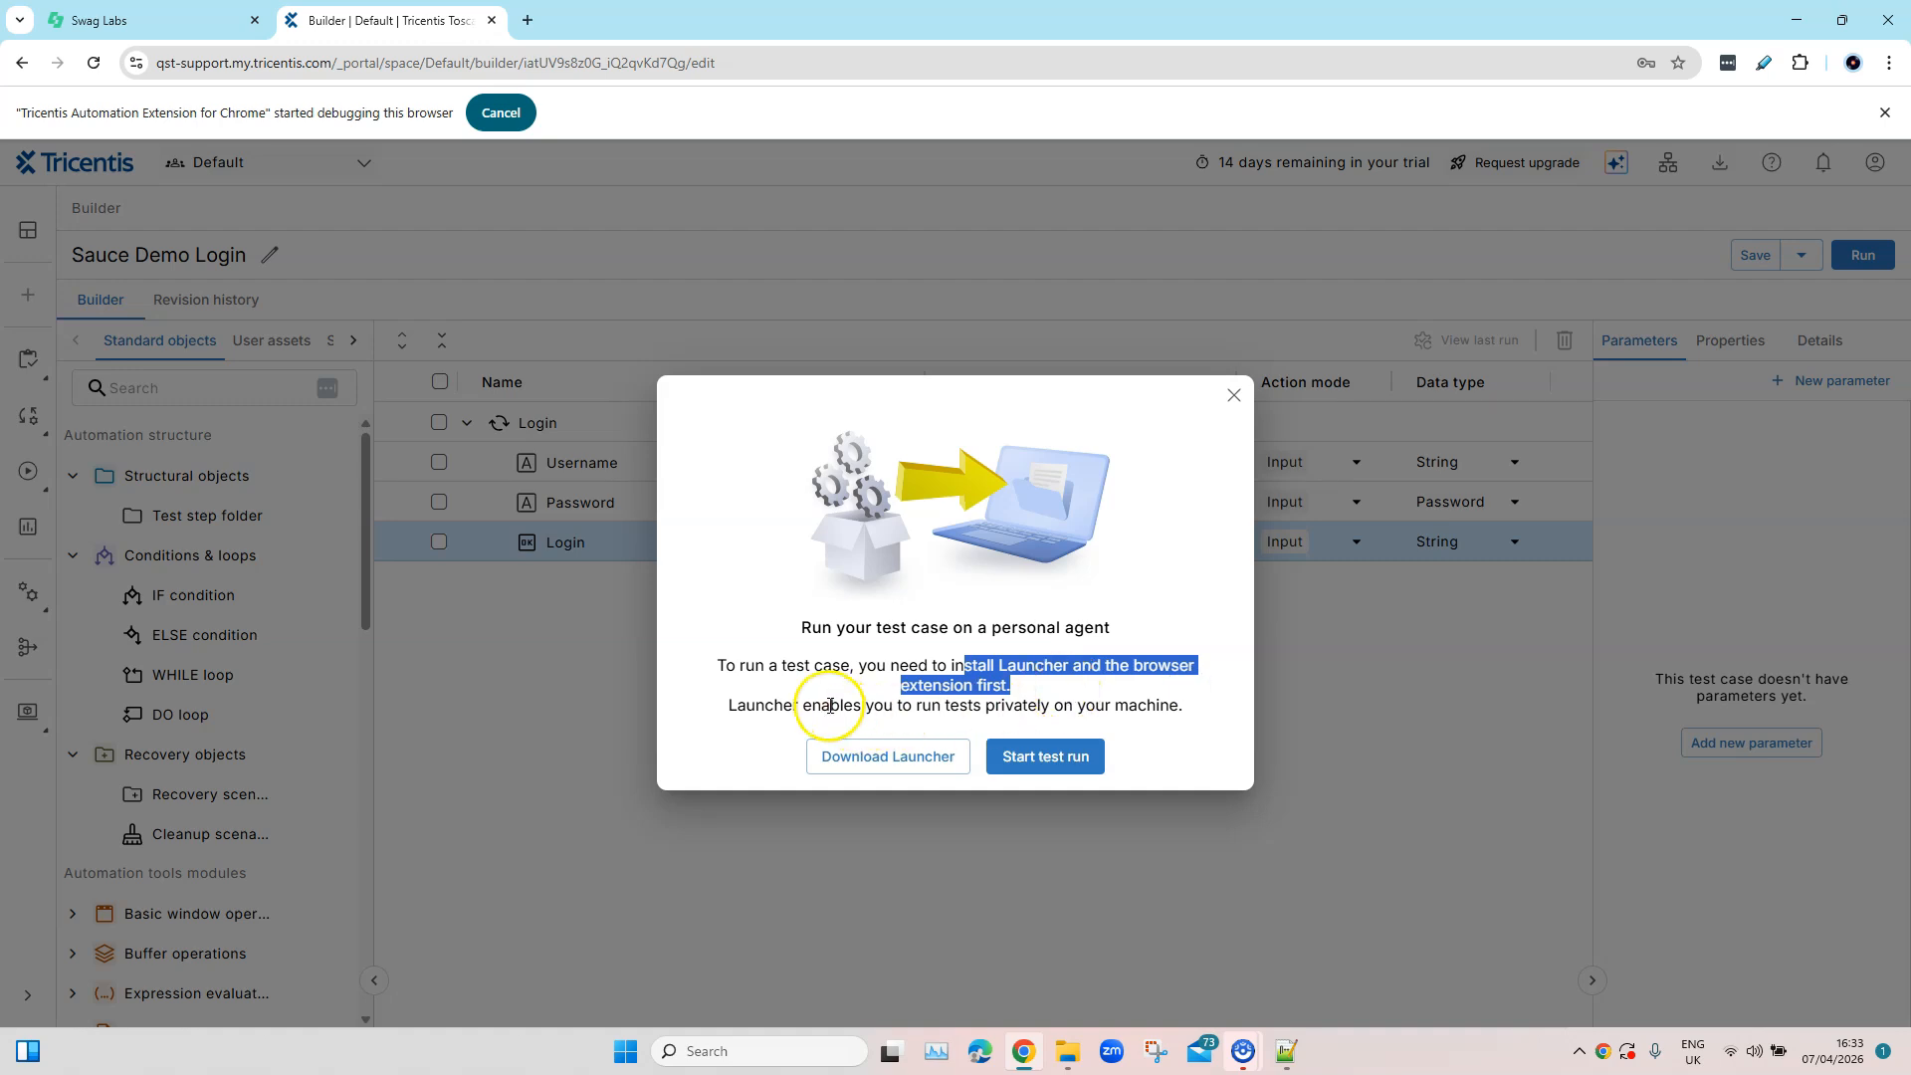
pyautogui.moveTo(801, 704); pyautogui.dragTo(1188, 704)
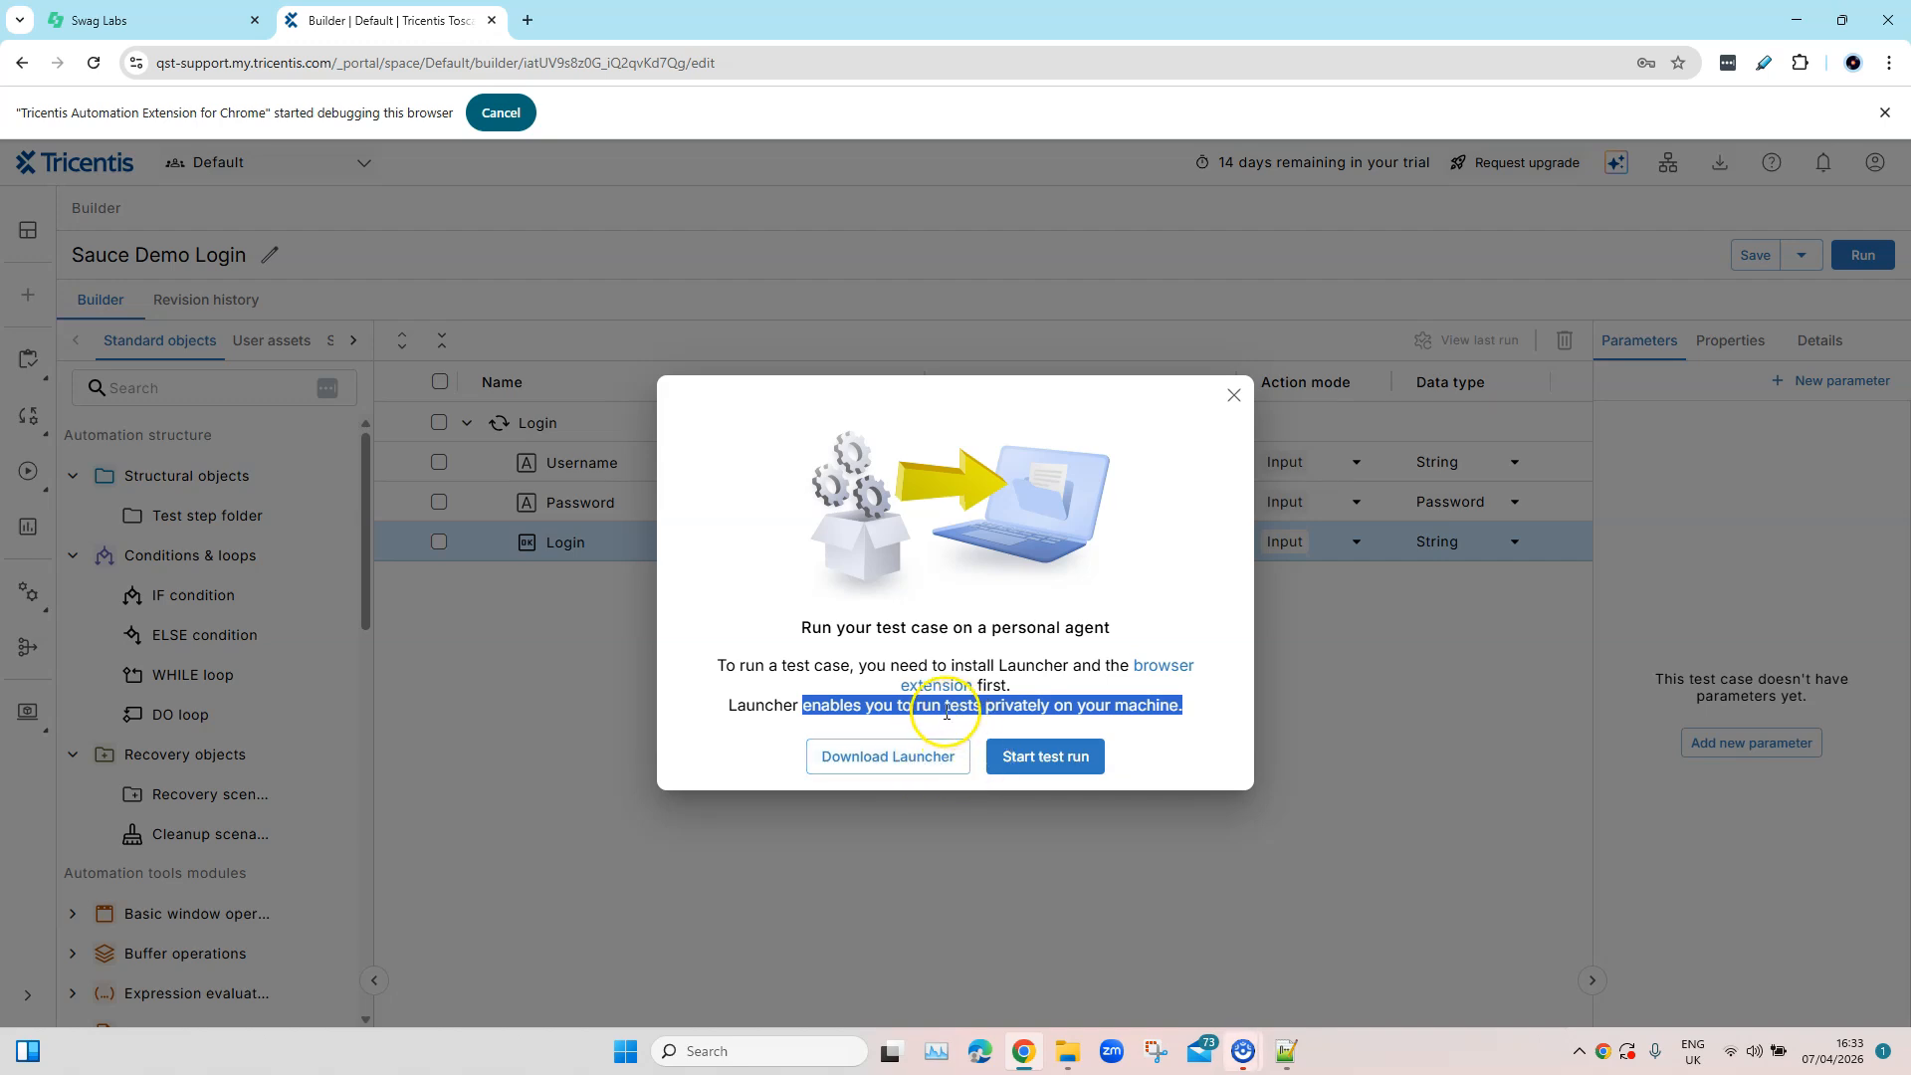
pyautogui.click(1045, 758)
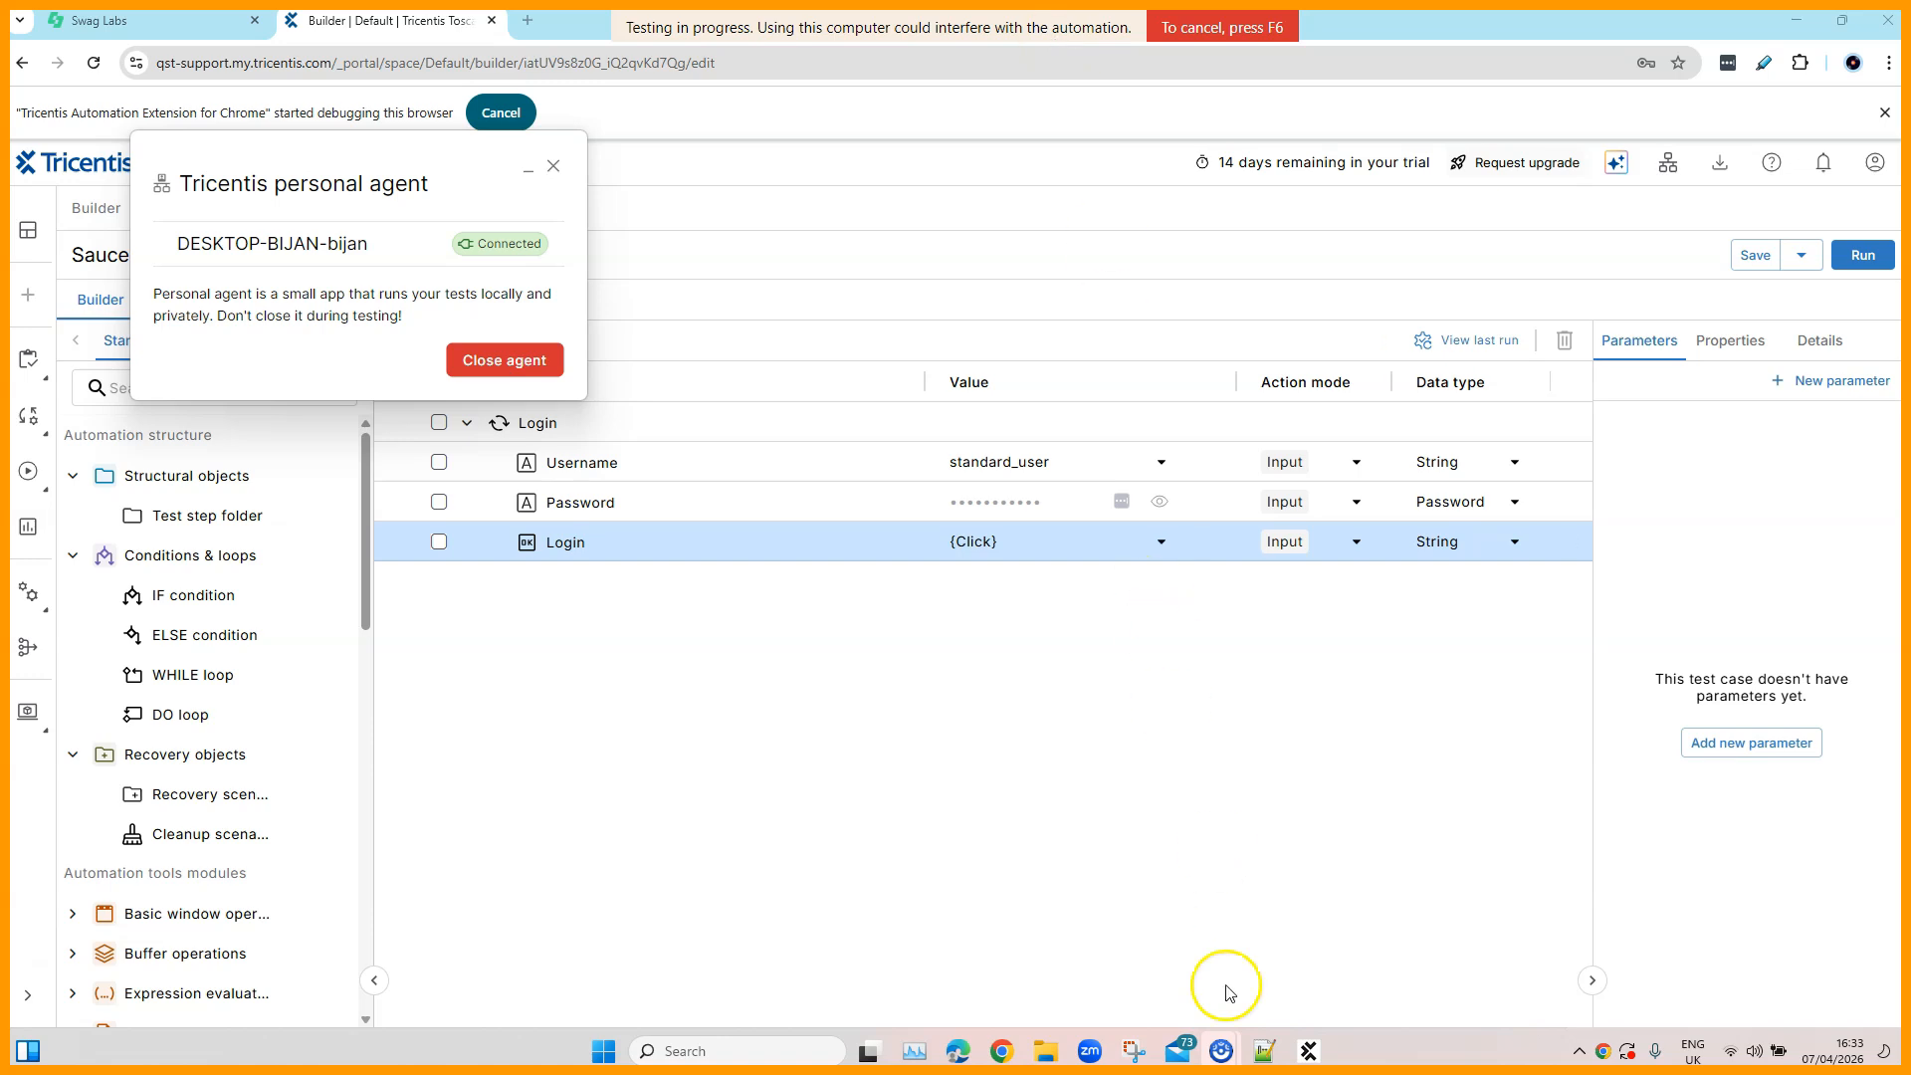
pyautogui.moveTo(1313, 1054)
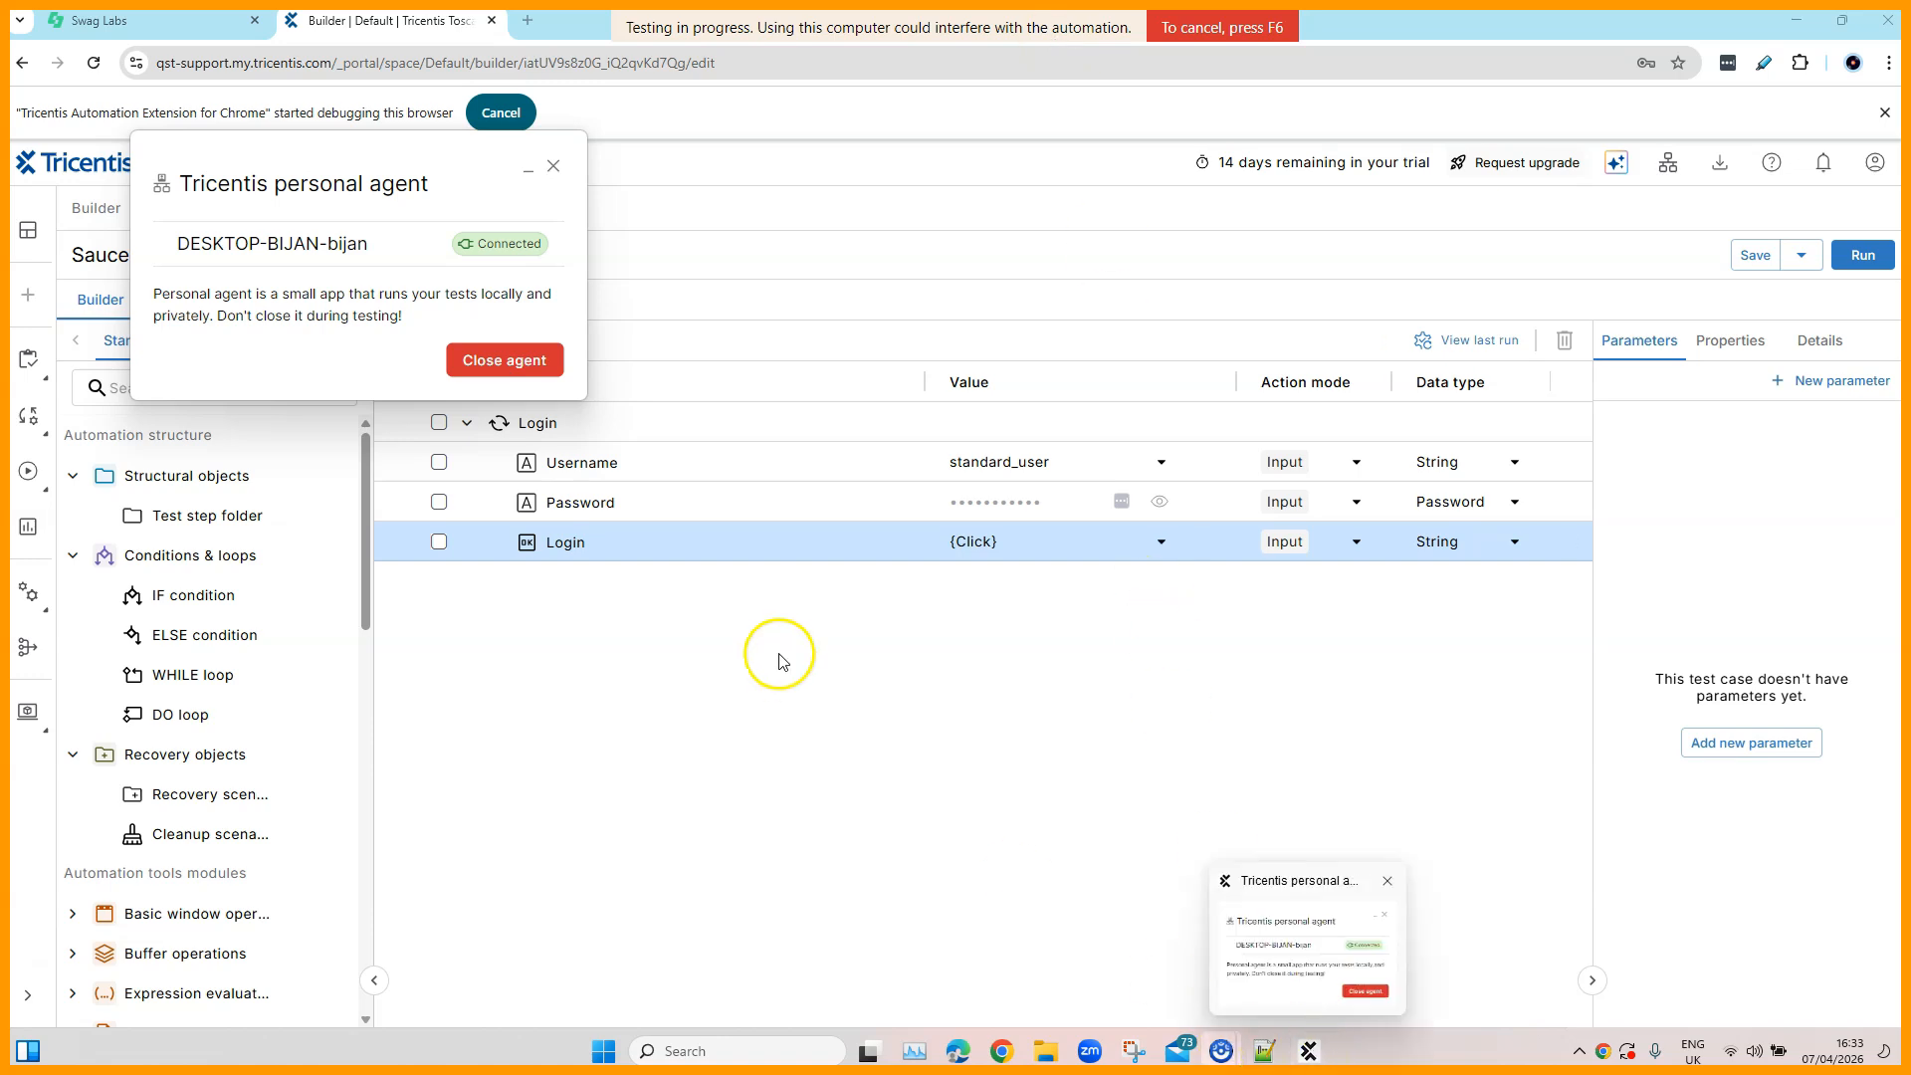
pyautogui.click(530, 171)
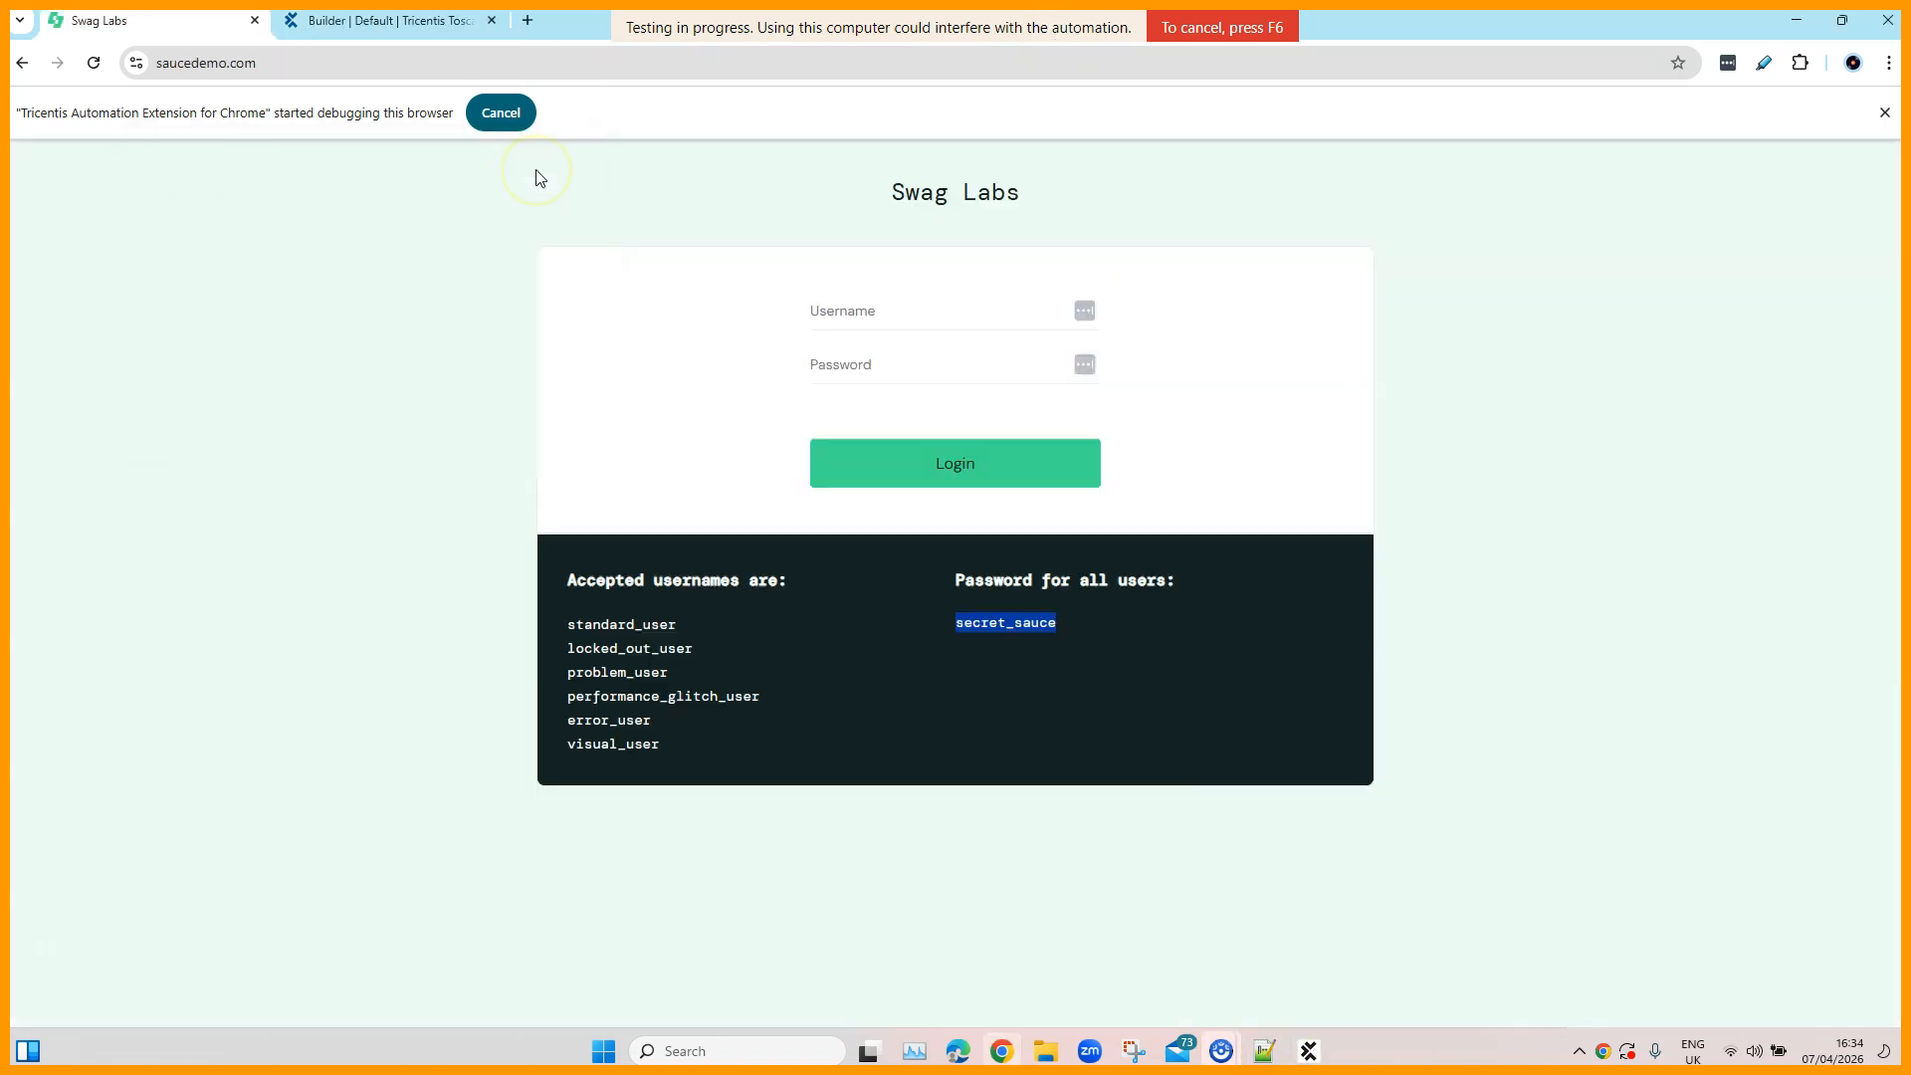
# Complete the running test's login on the Swag Labs page and return to the Tricentis Tosca home page
pyautogui.click(957, 471)
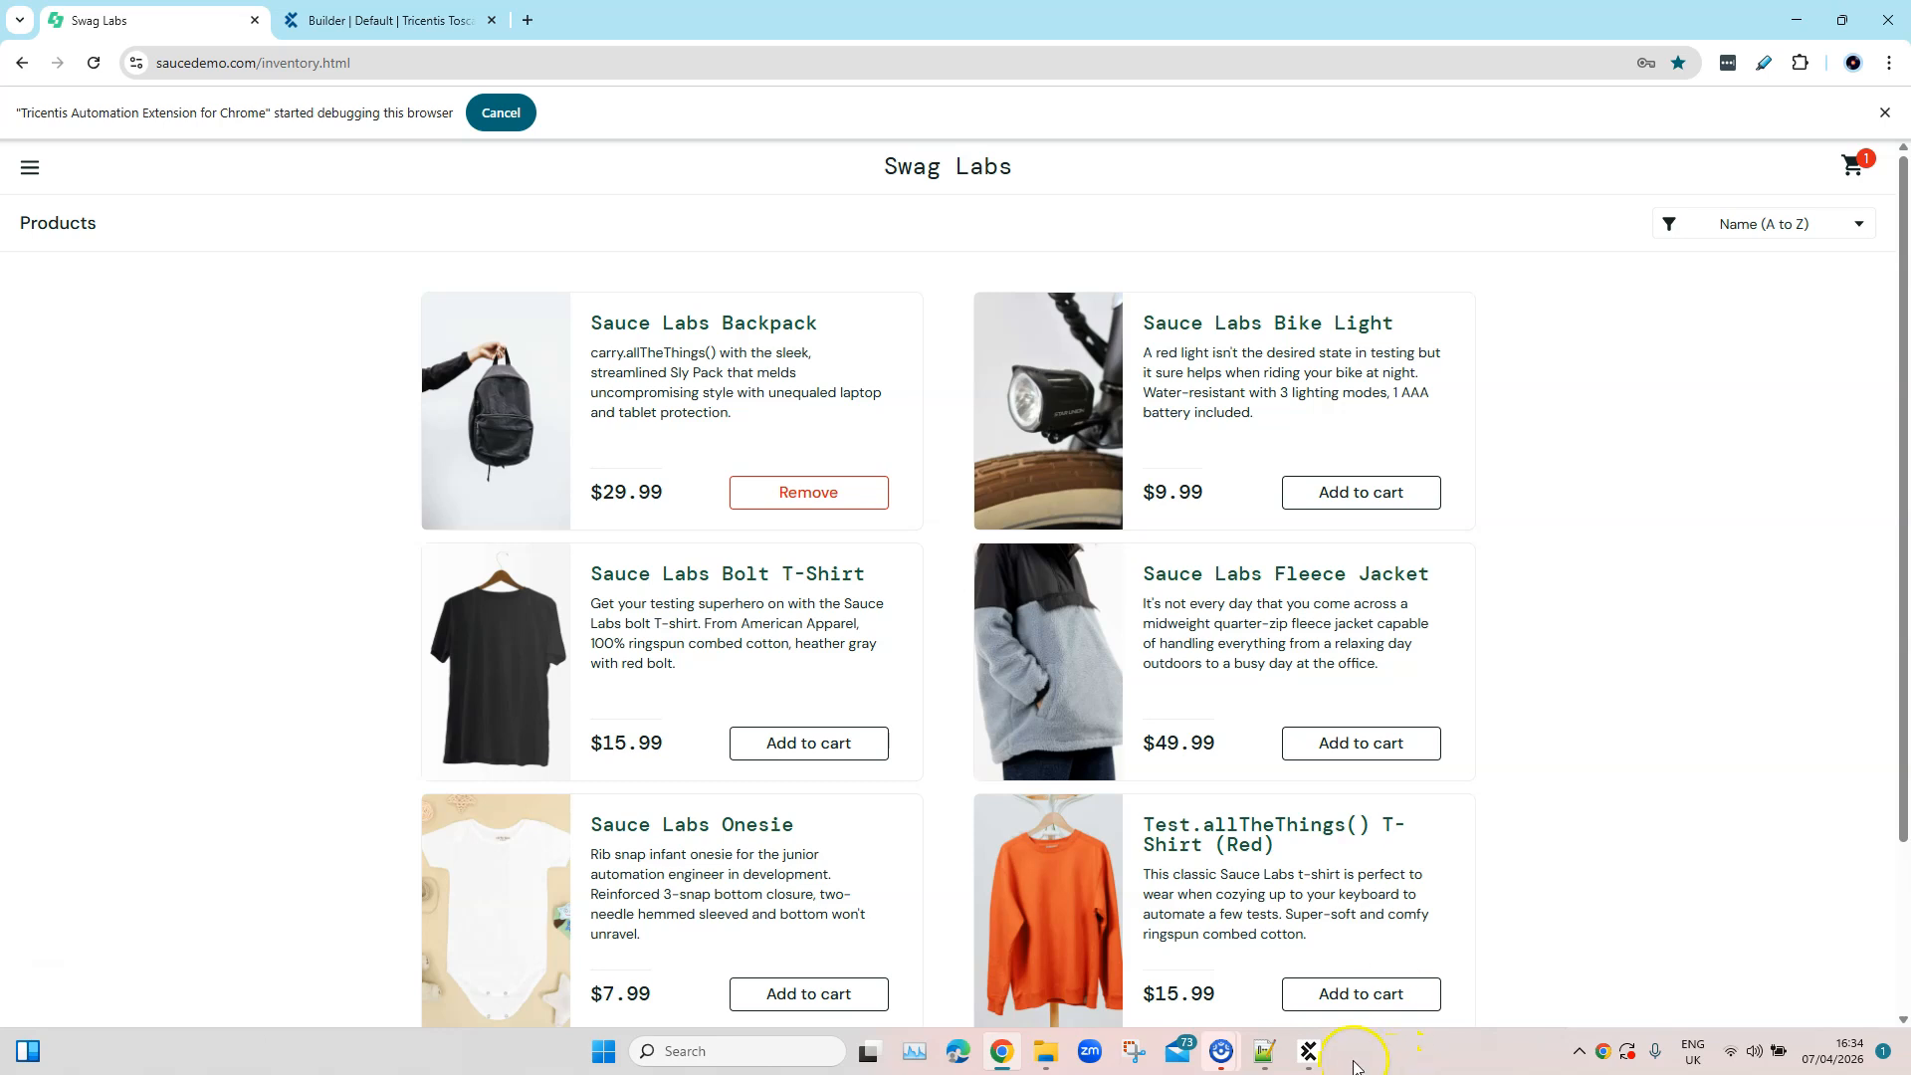
pyautogui.moveTo(1323, 1059)
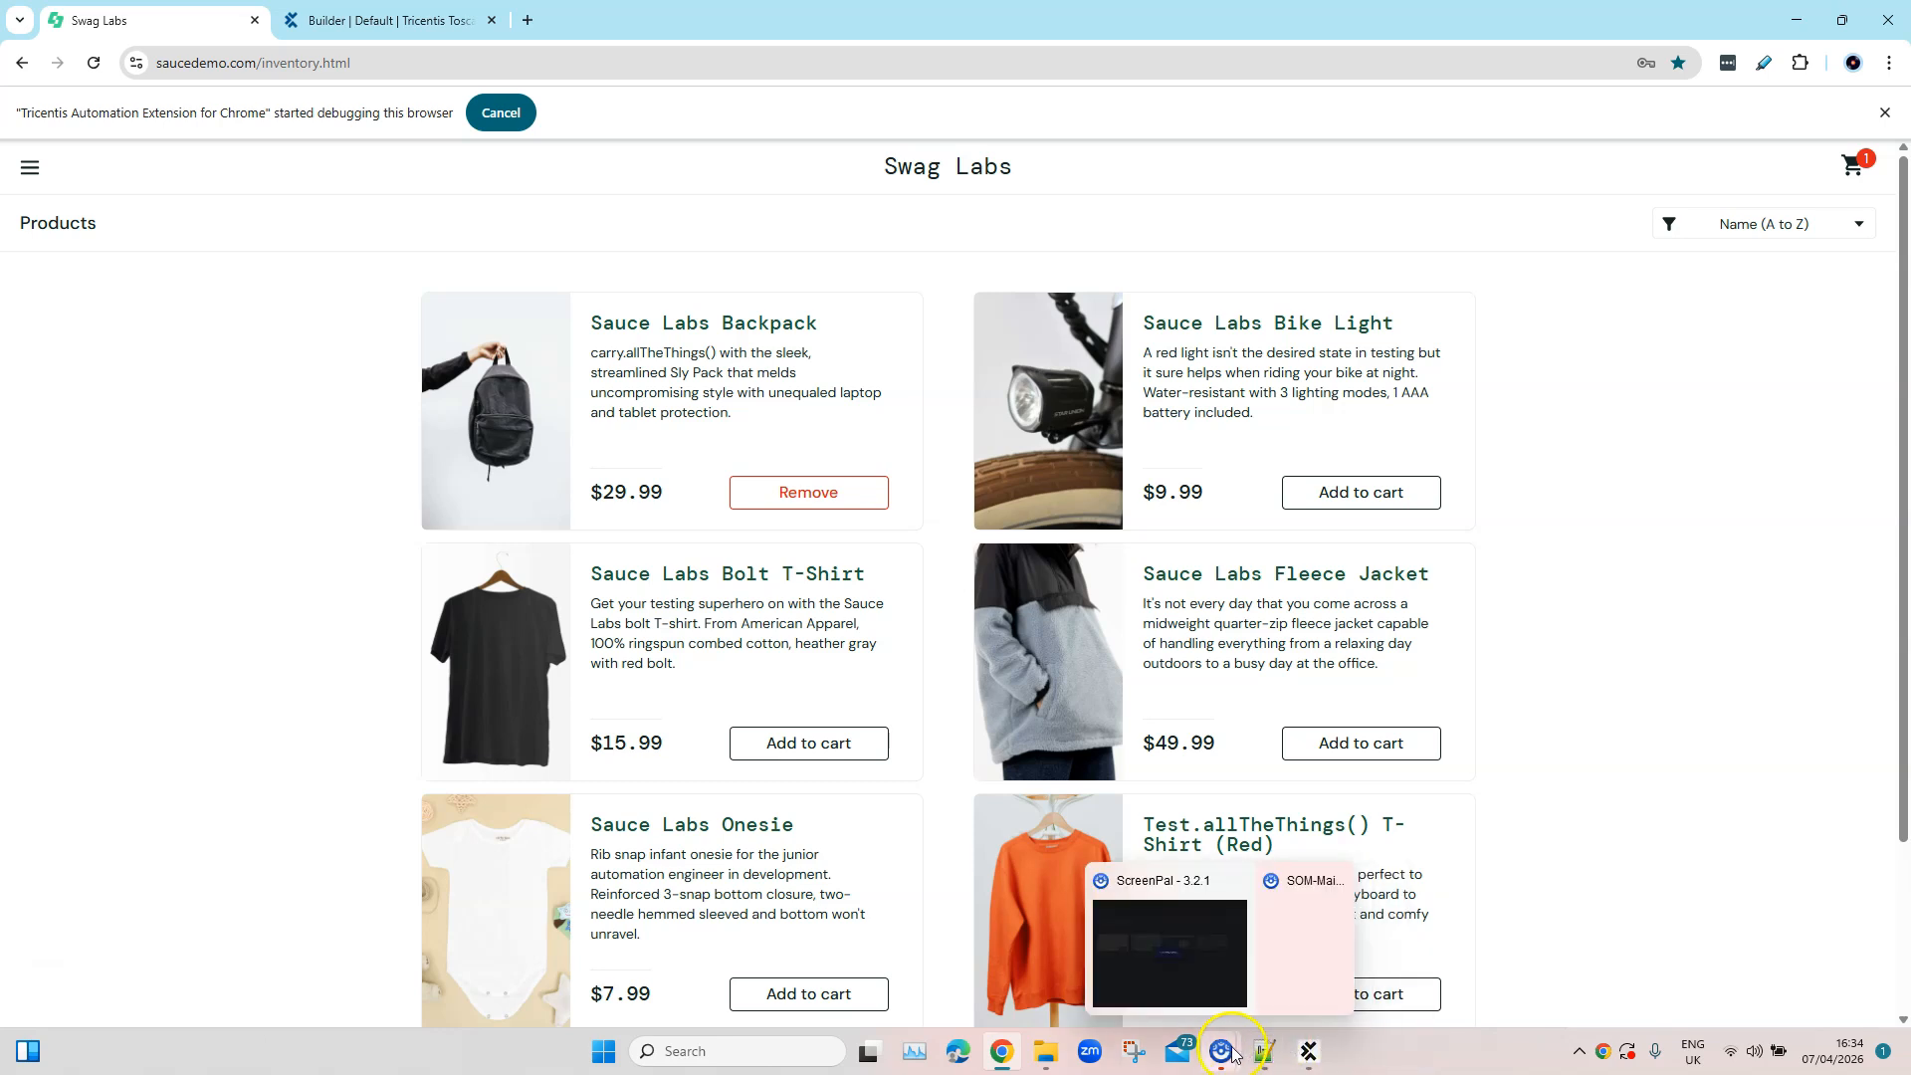
pyautogui.click(1361, 955)
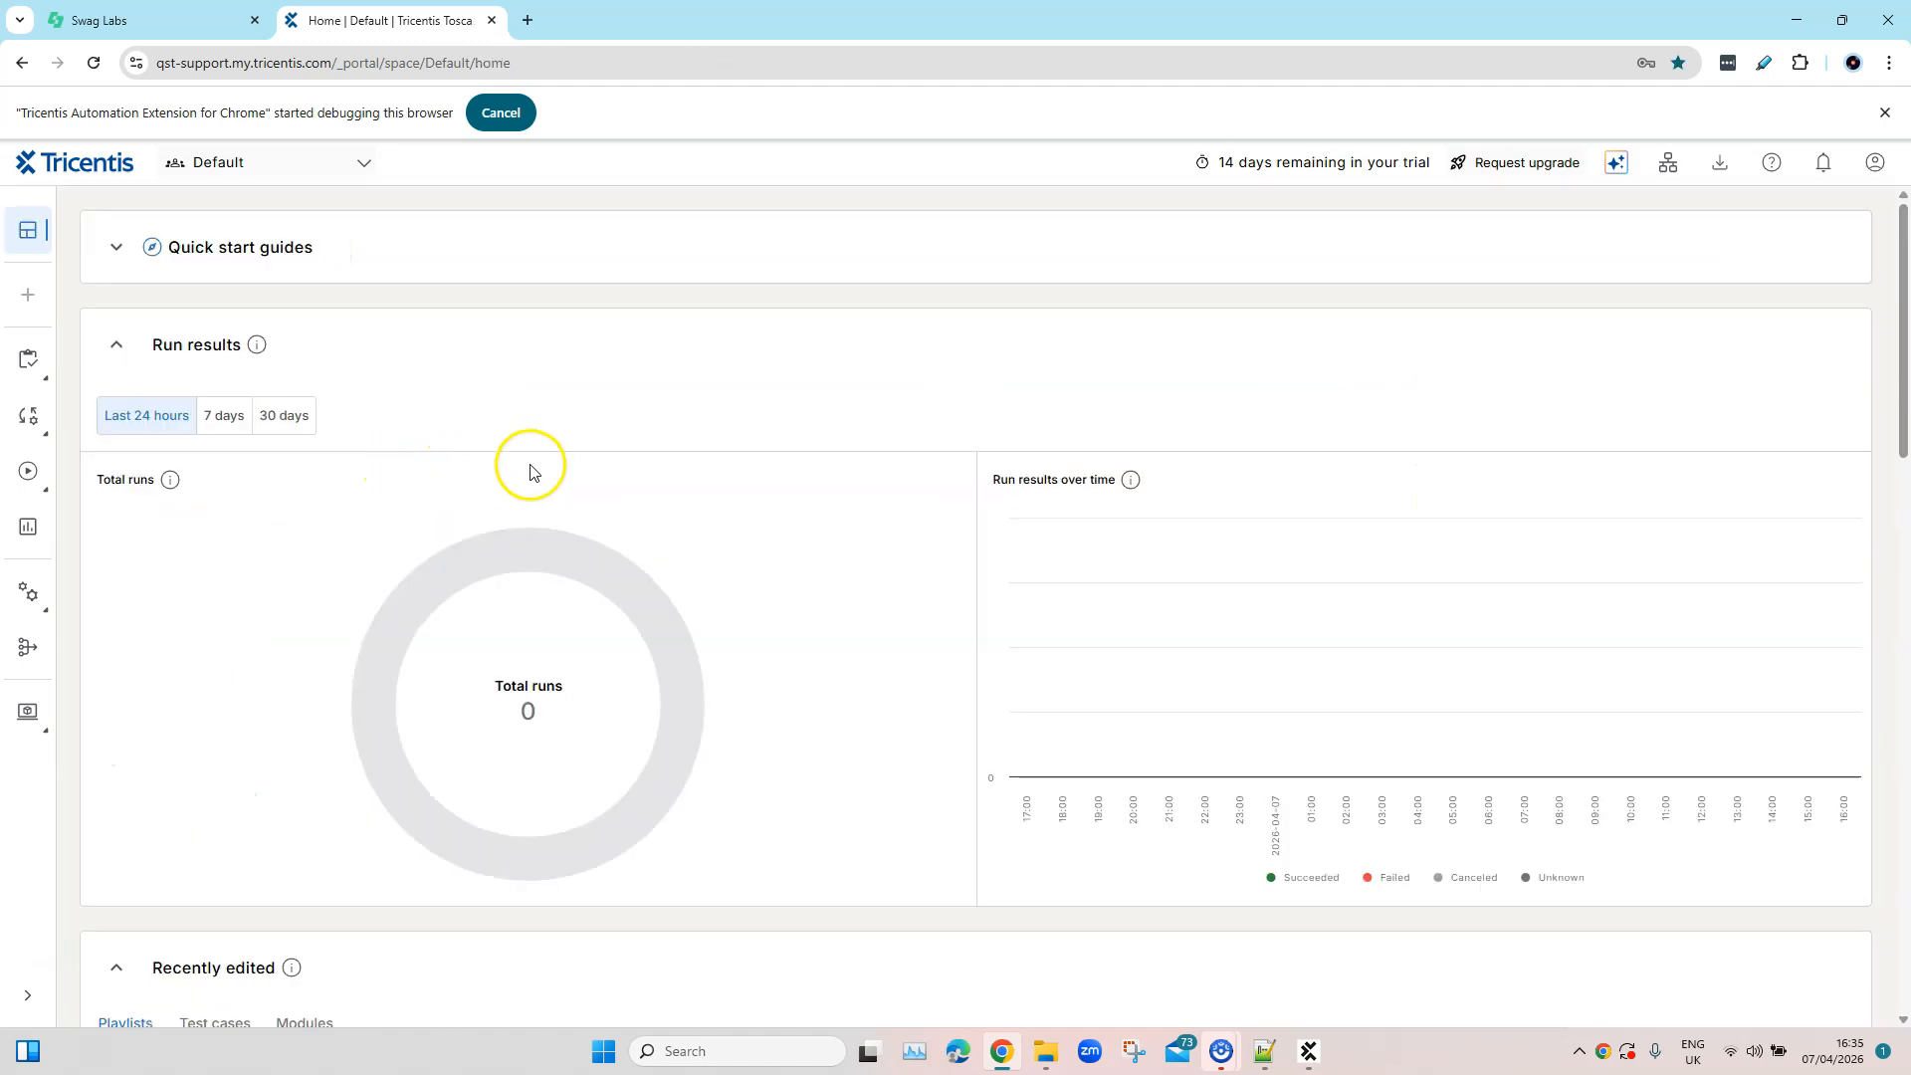
# Examine the home dashboard's run results, the test case and playlist creation figures, and the scheduled runs
pyautogui.scroll(-5, 537, 478)
pyautogui.scroll(5, 627, 458)
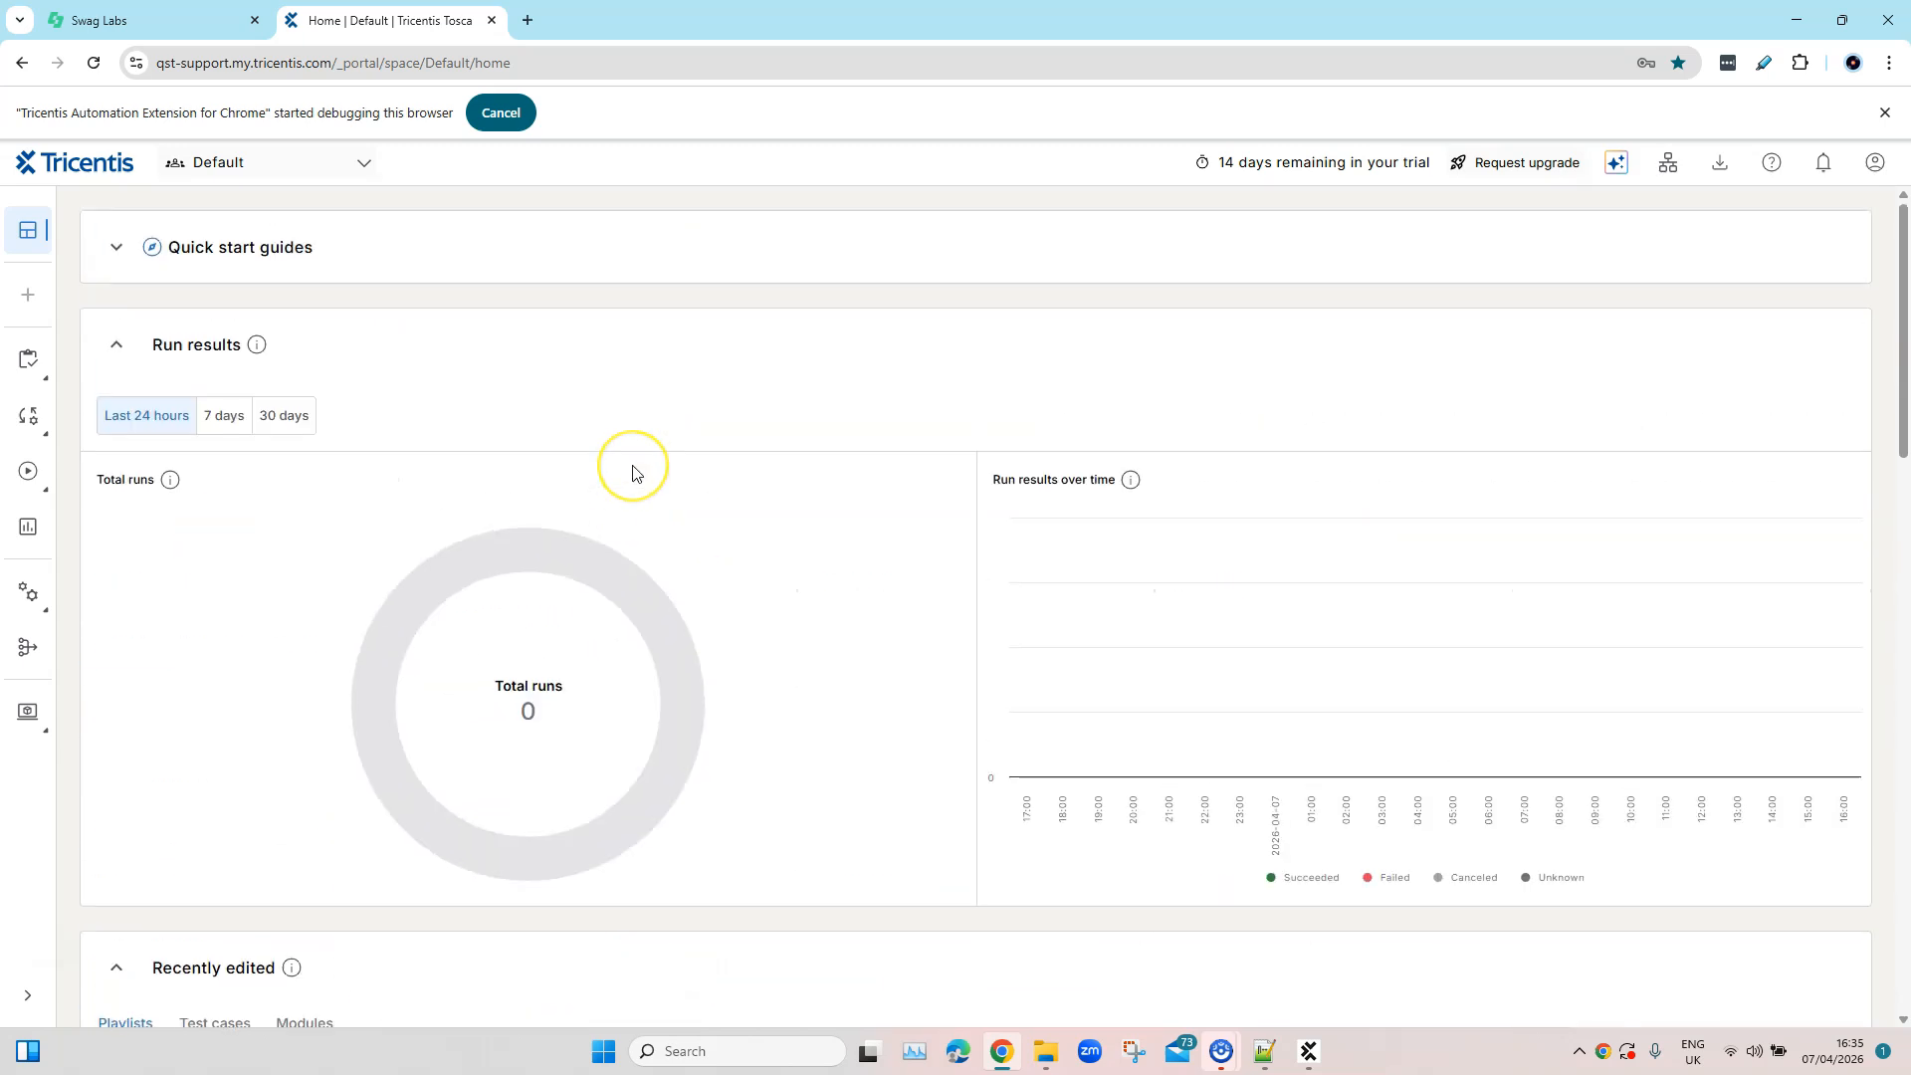
pyautogui.scroll(-14, 633, 472)
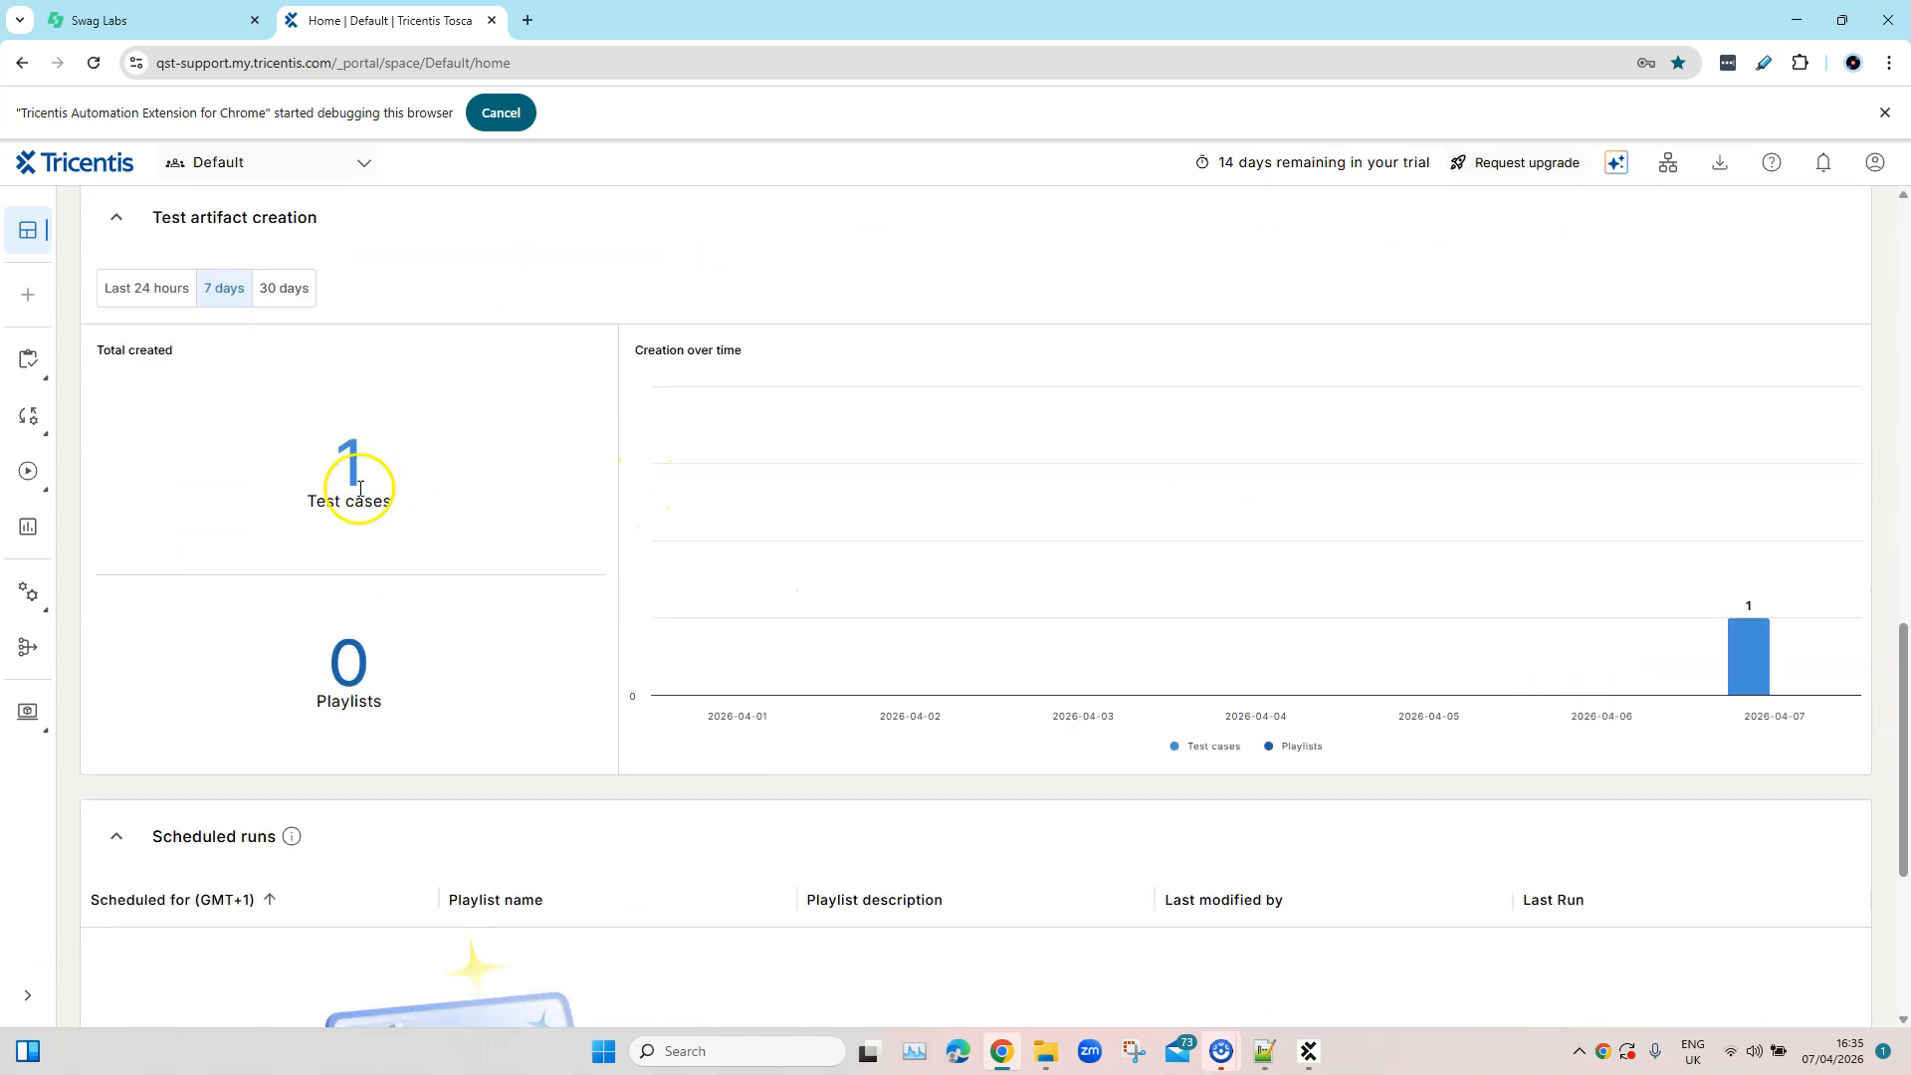
pyautogui.tripleClick(322, 449)
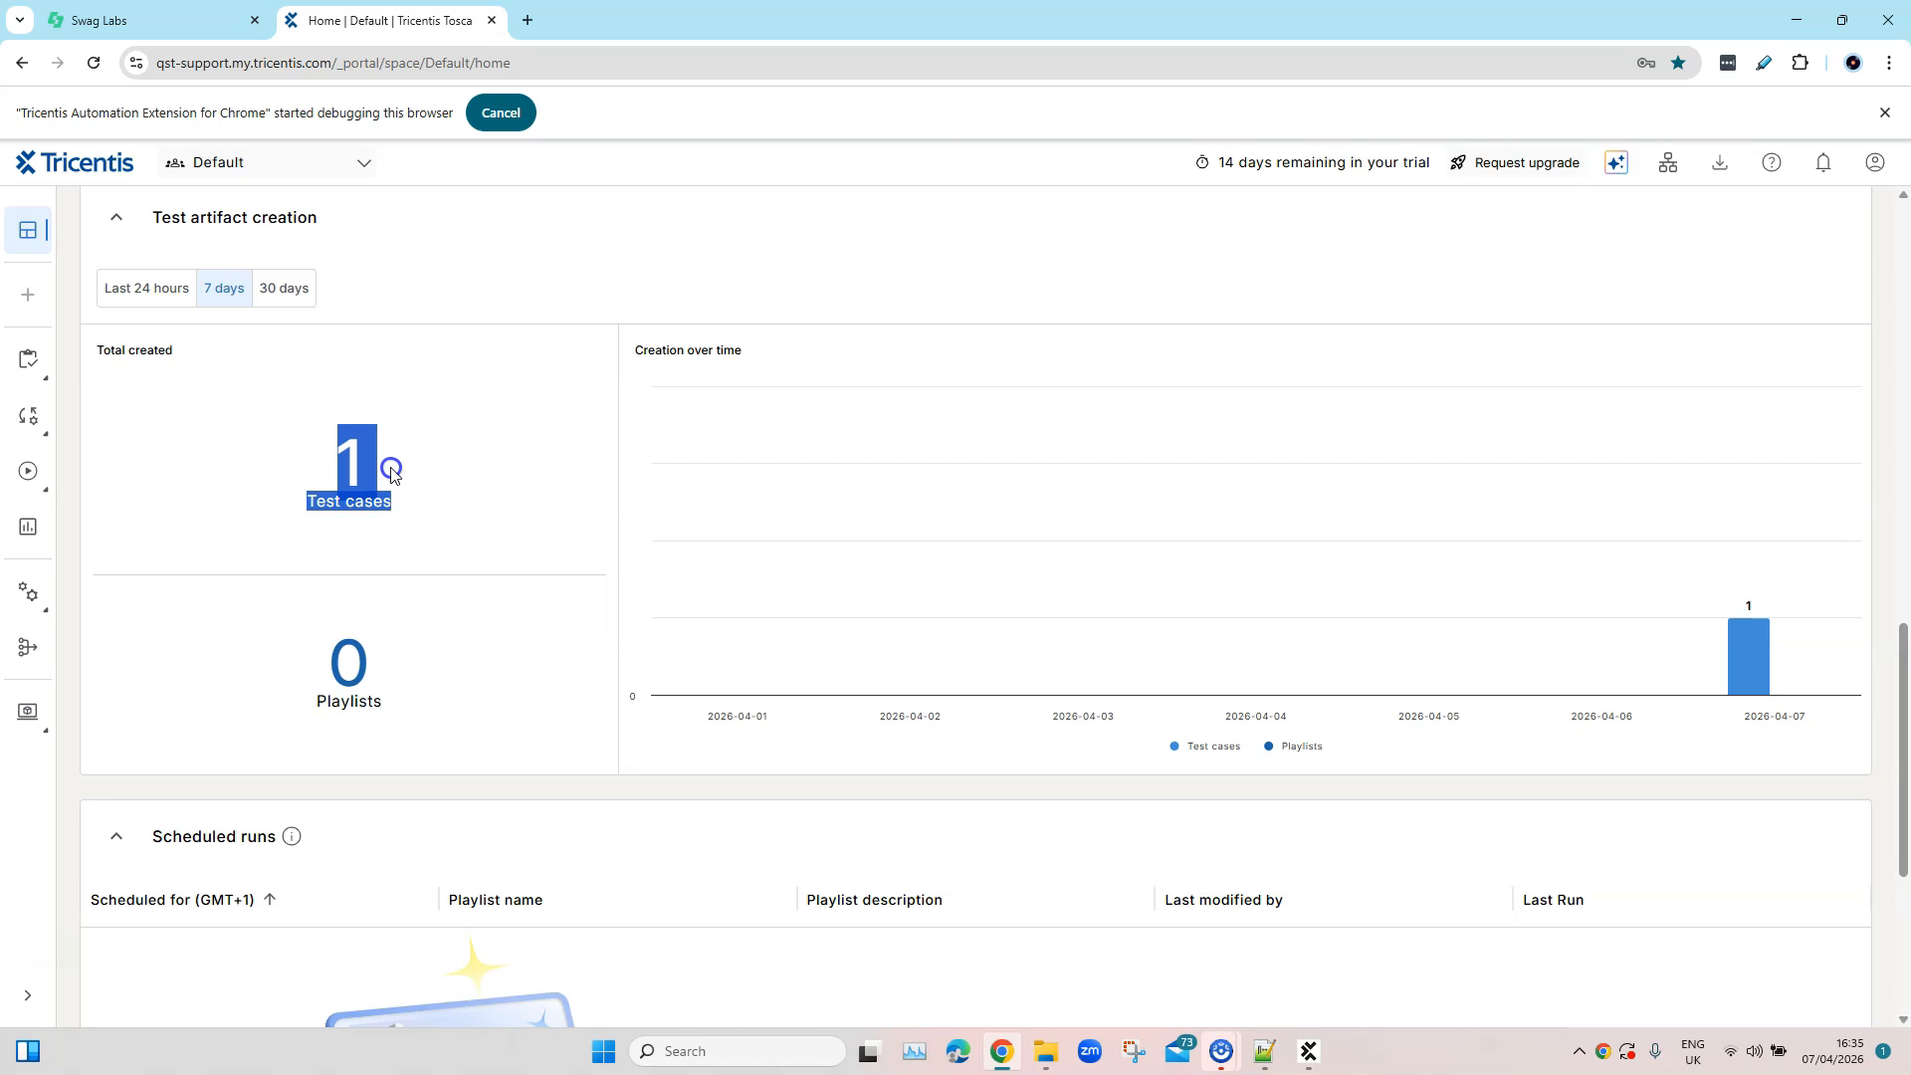
pyautogui.click(248, 457)
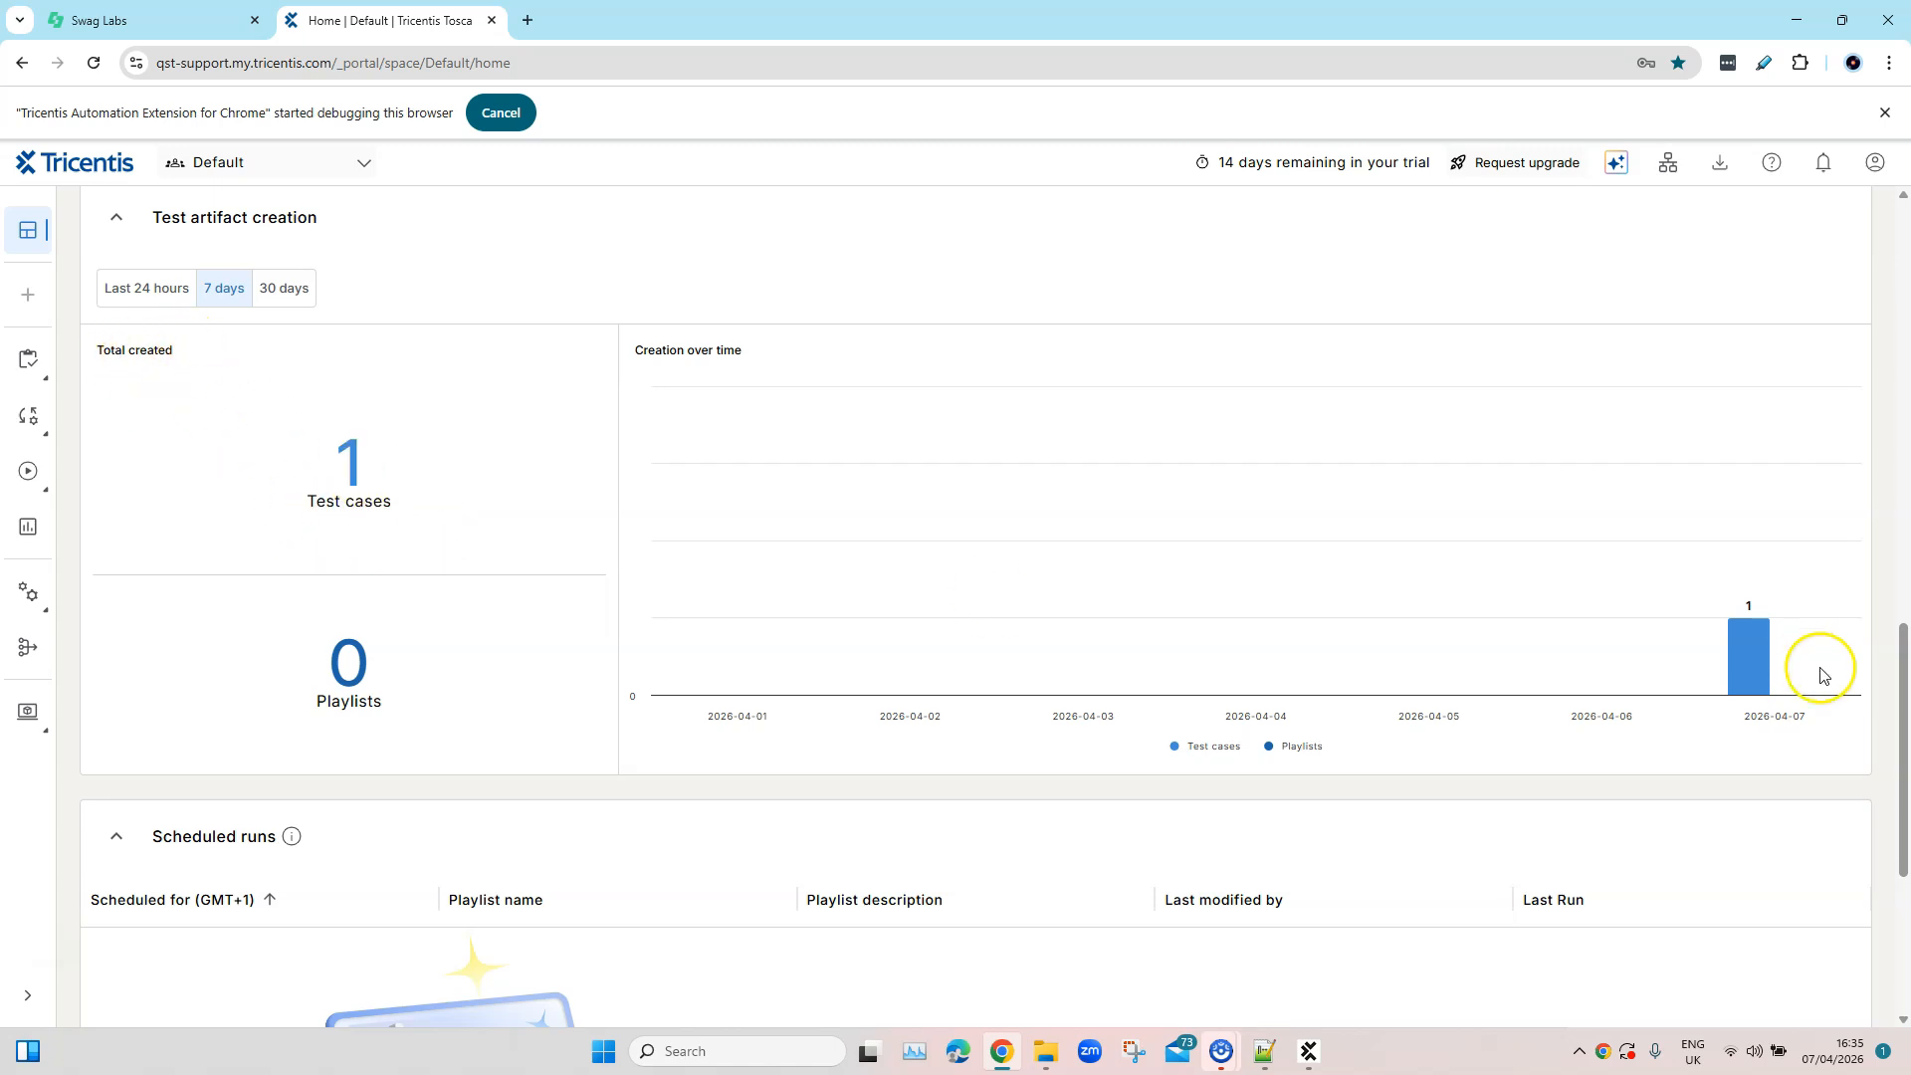
pyautogui.moveTo(1748, 647)
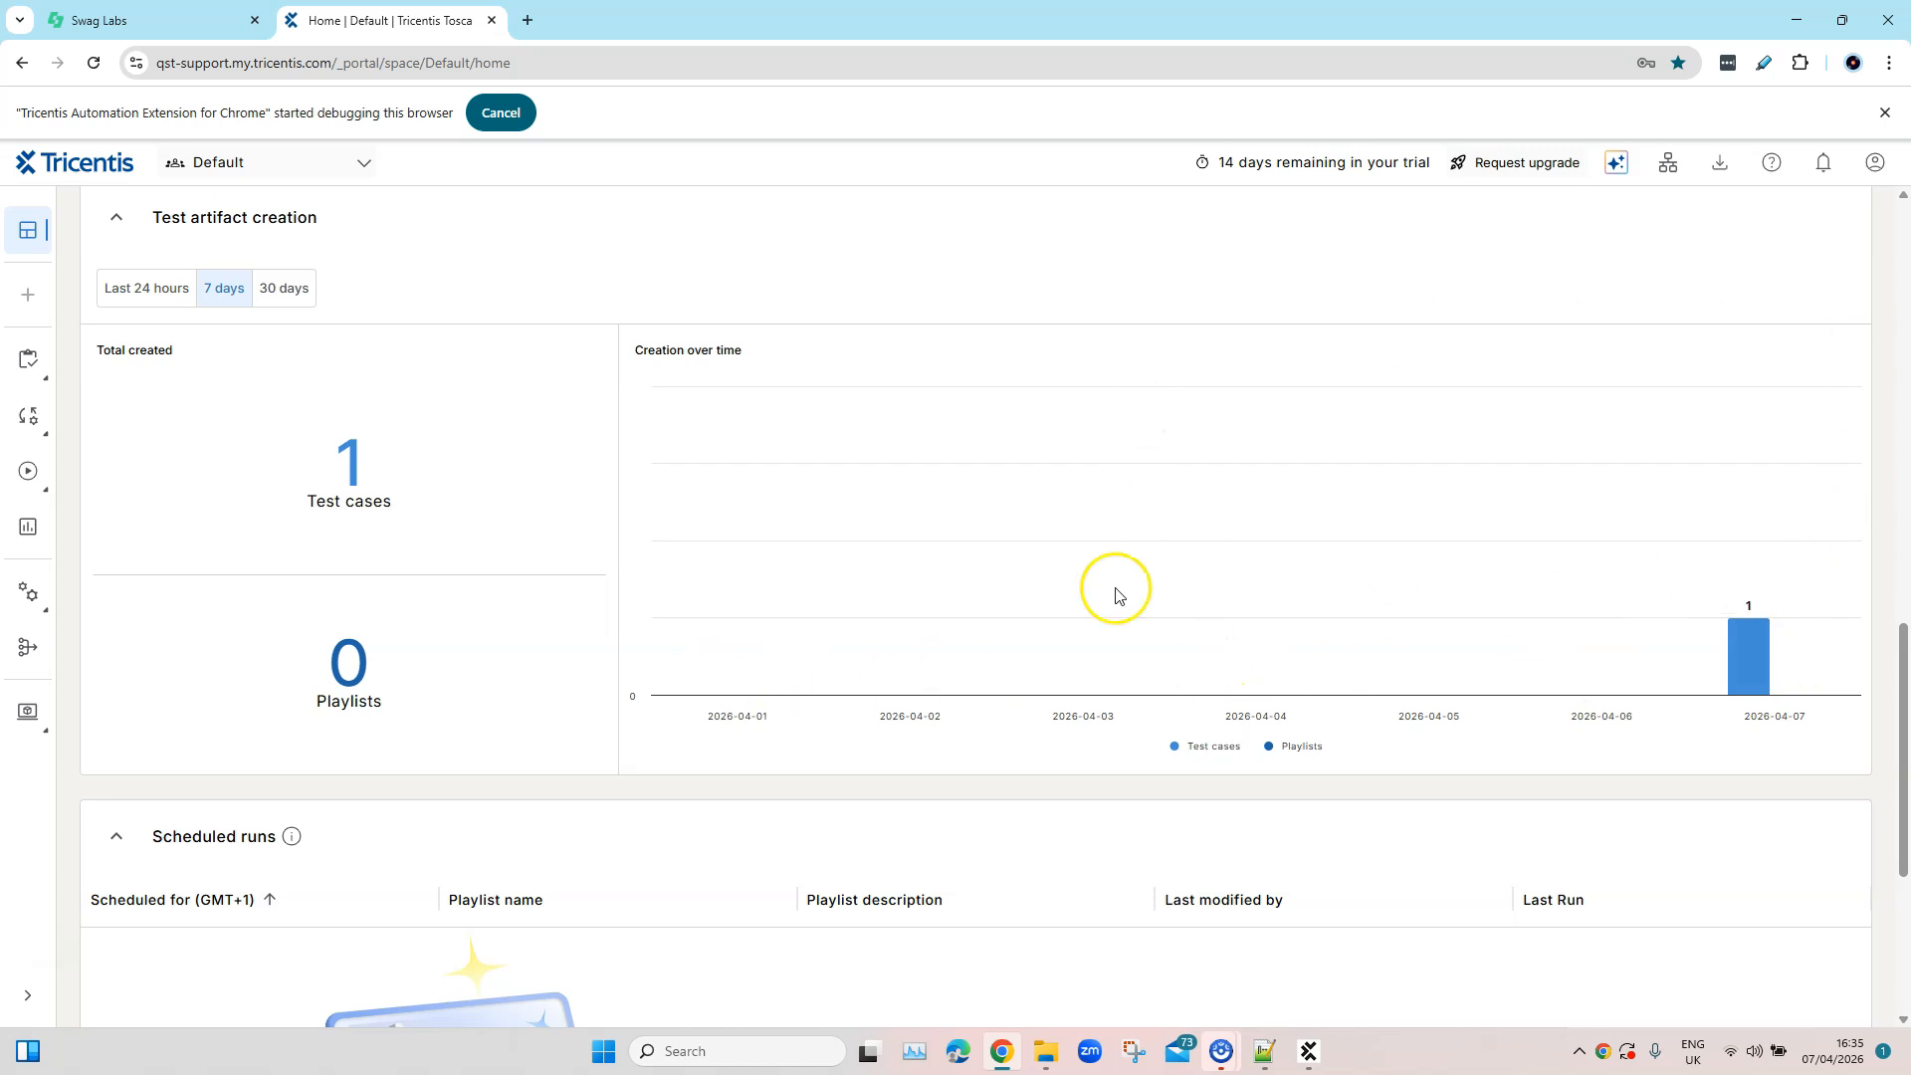
pyautogui.scroll(-5, 1603, 767)
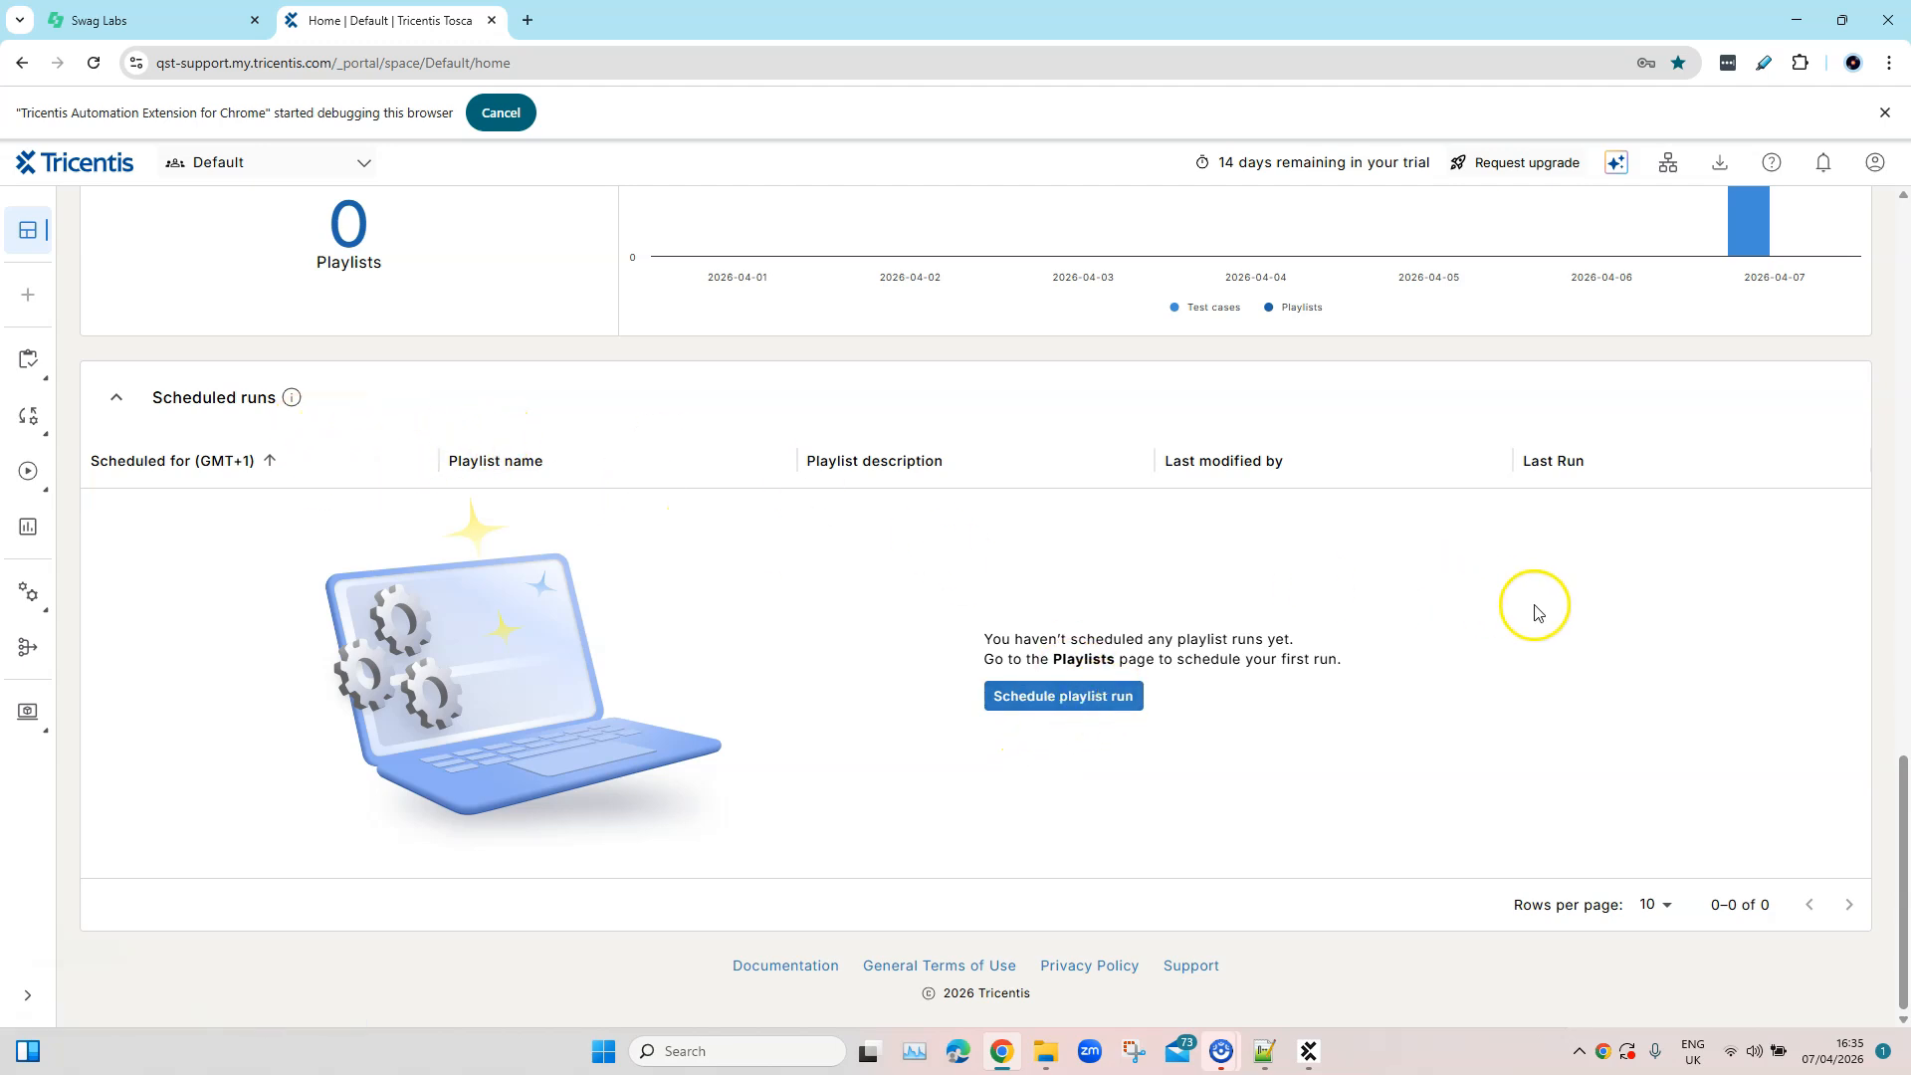
# View the recently edited test cases and modules on the home dashboard
pyautogui.scroll(12, 1685, 735)
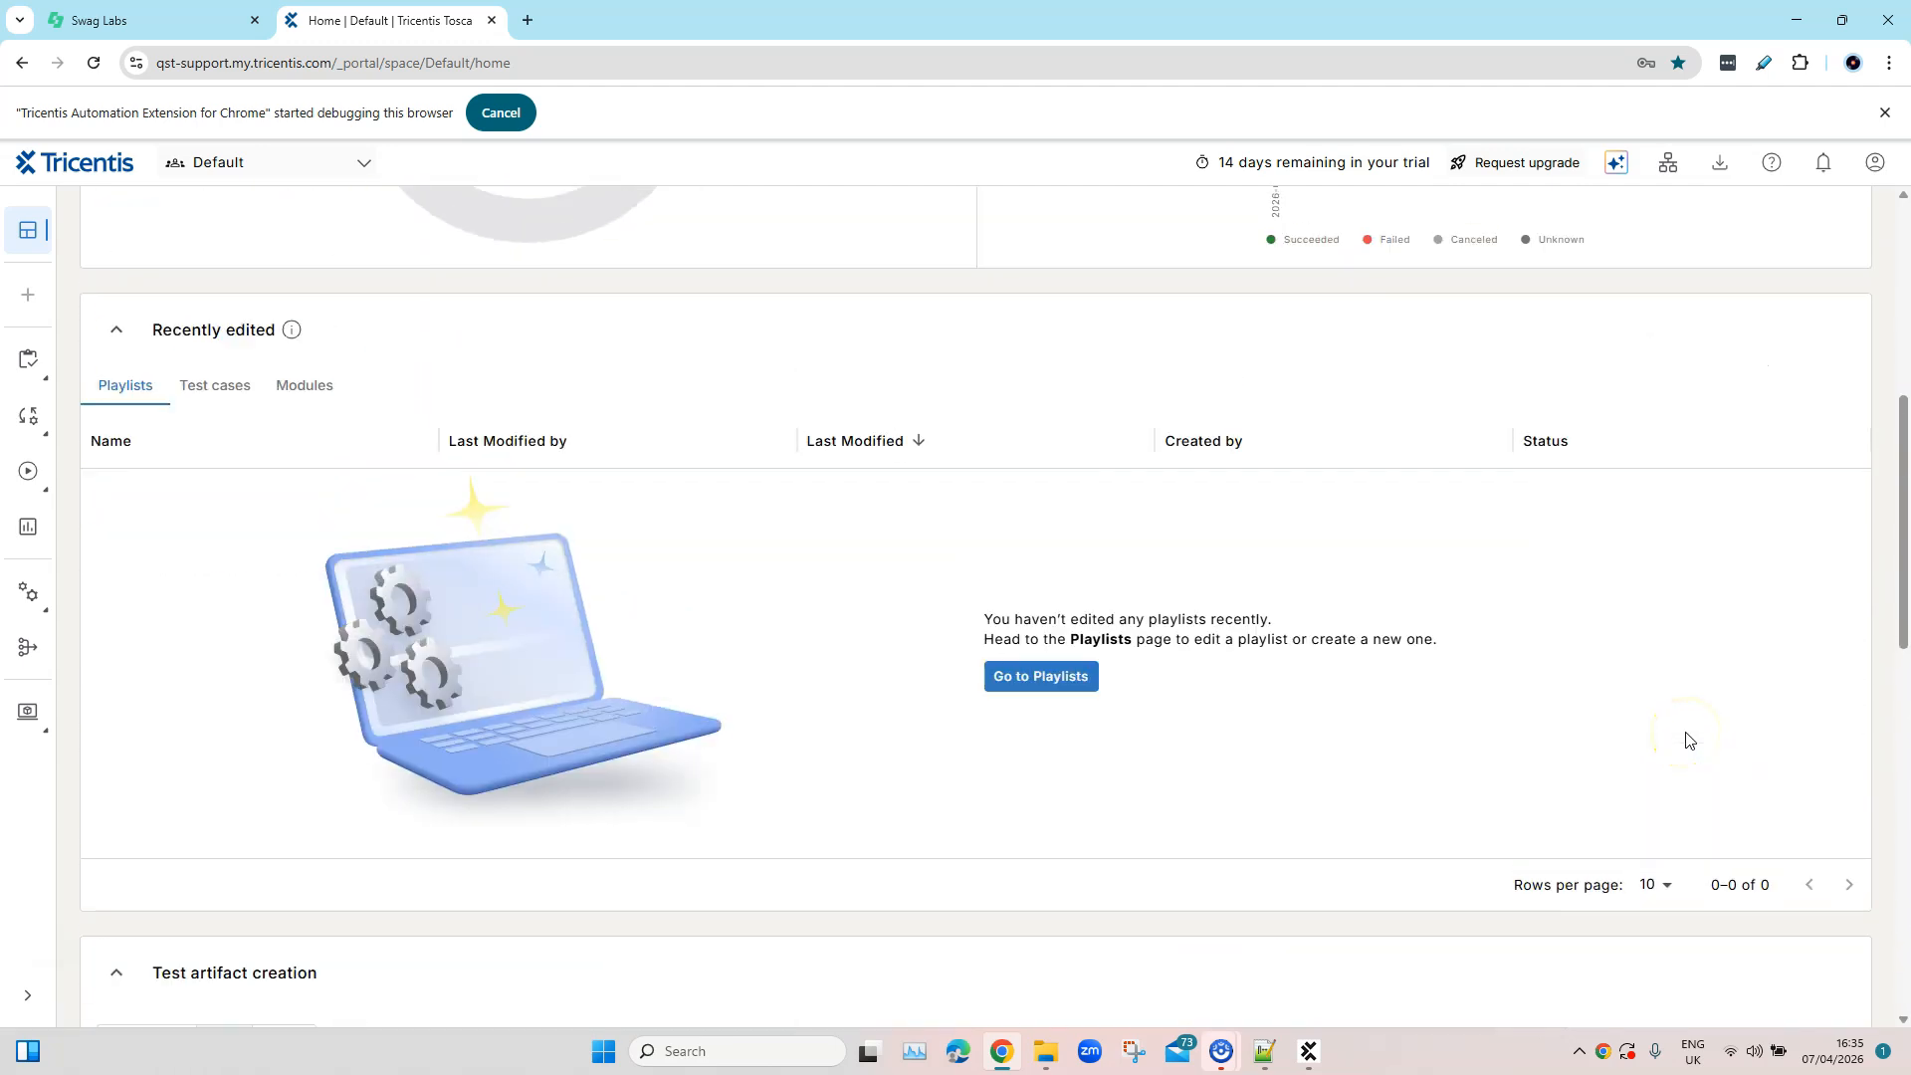
pyautogui.scroll(1, 1685, 738)
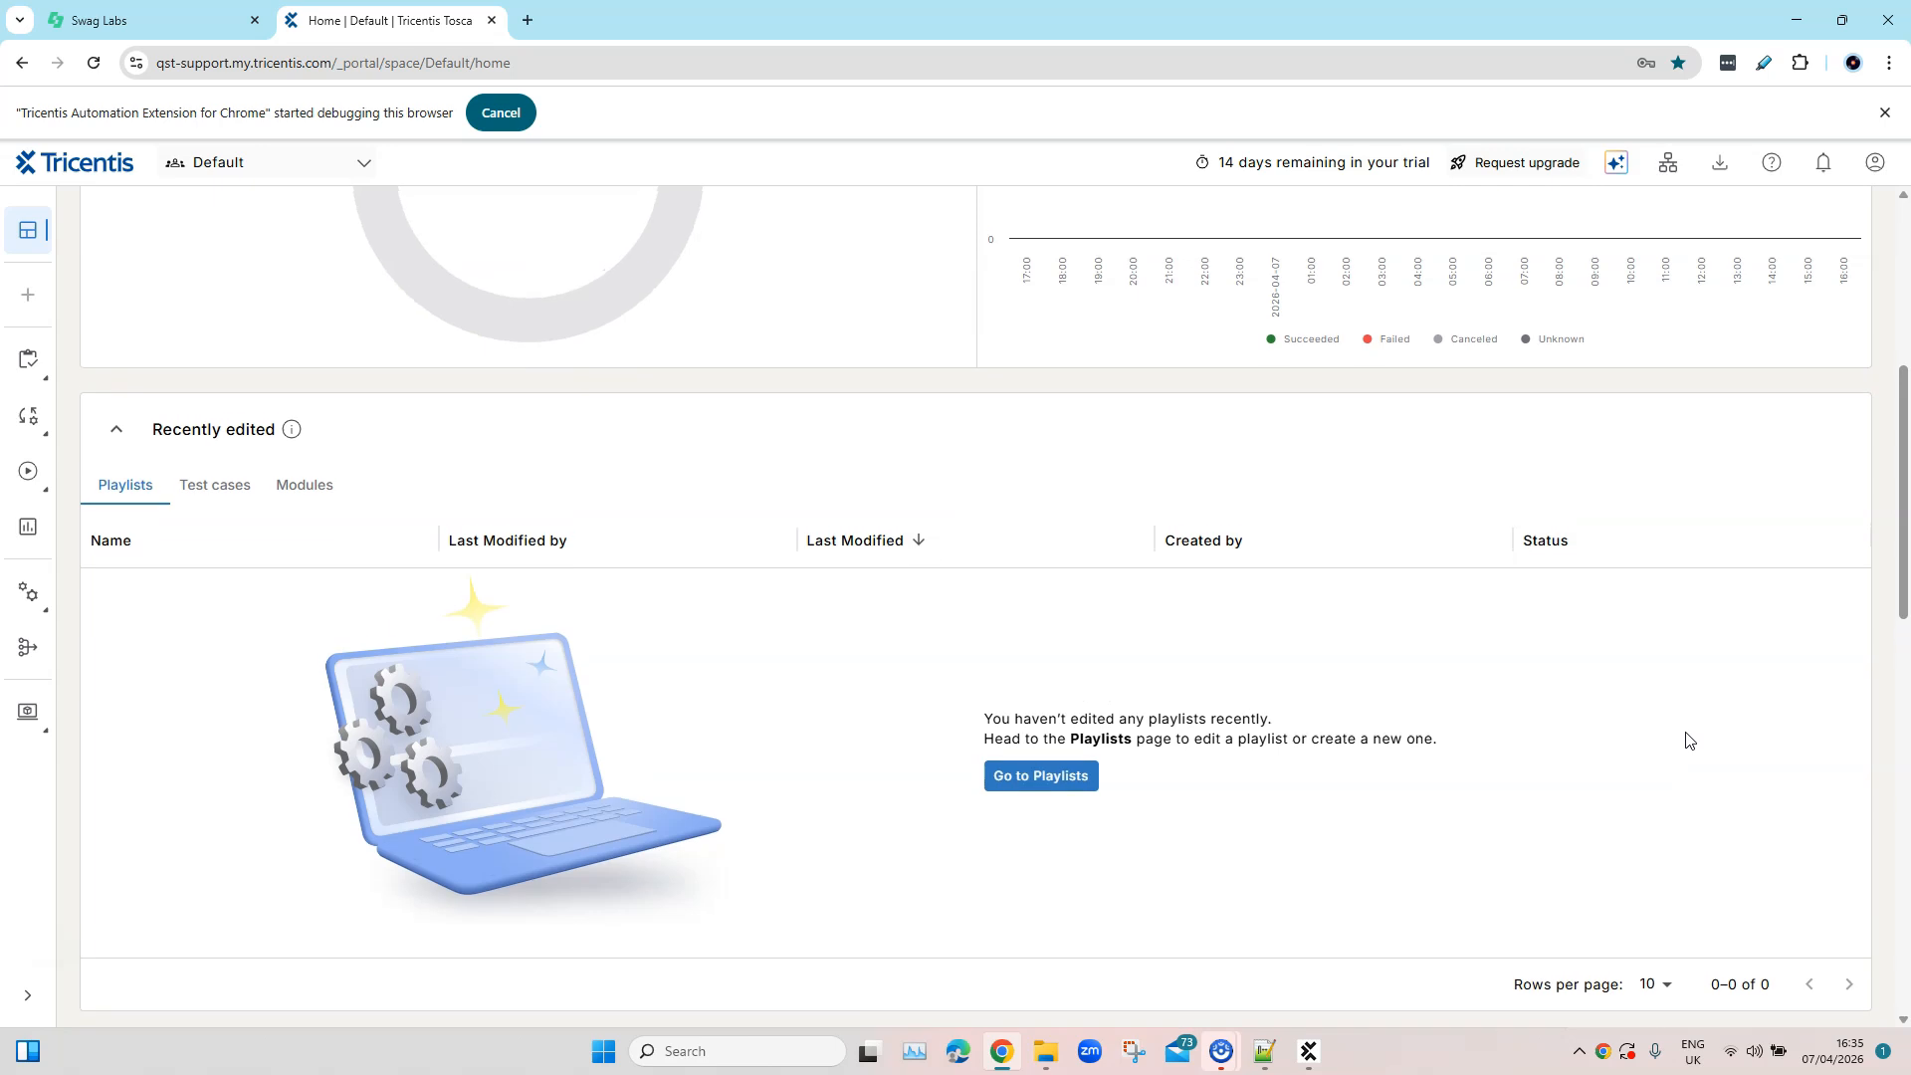
pyautogui.click(227, 488)
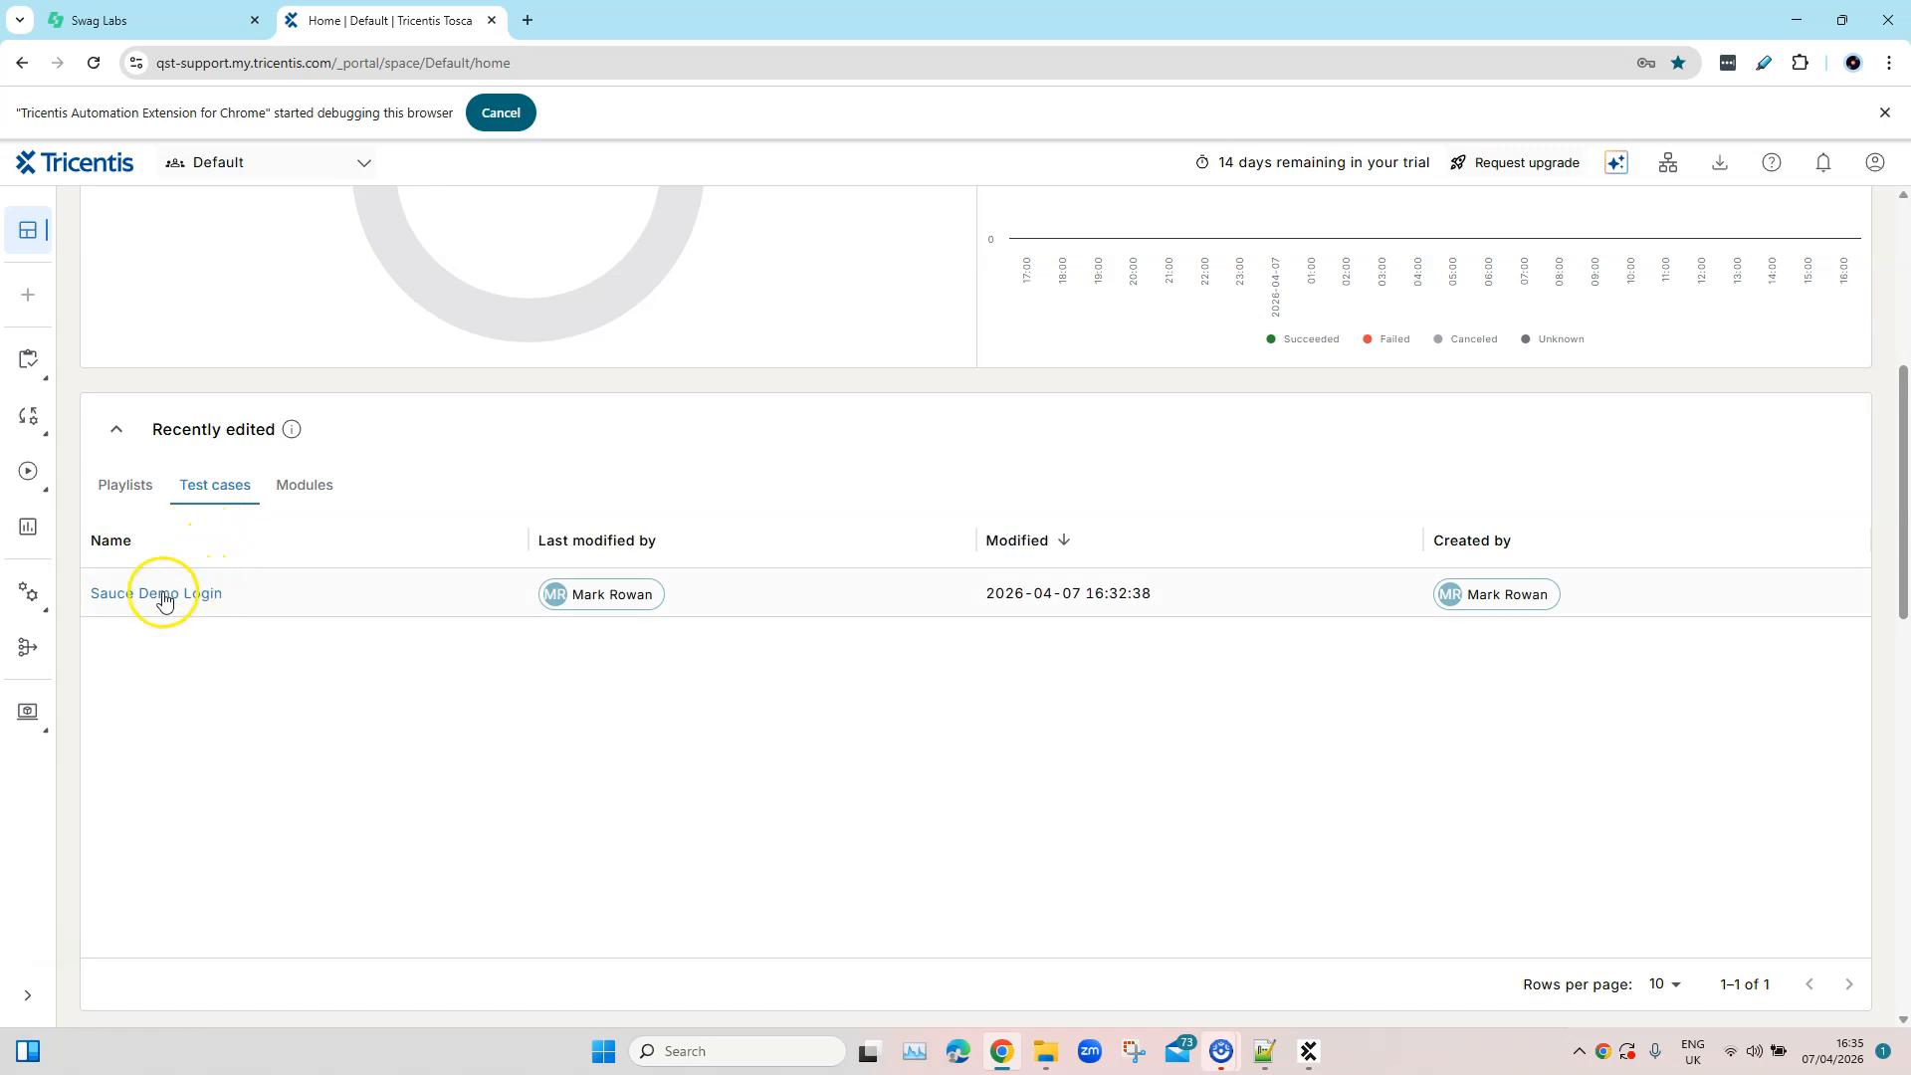
pyautogui.click(314, 506)
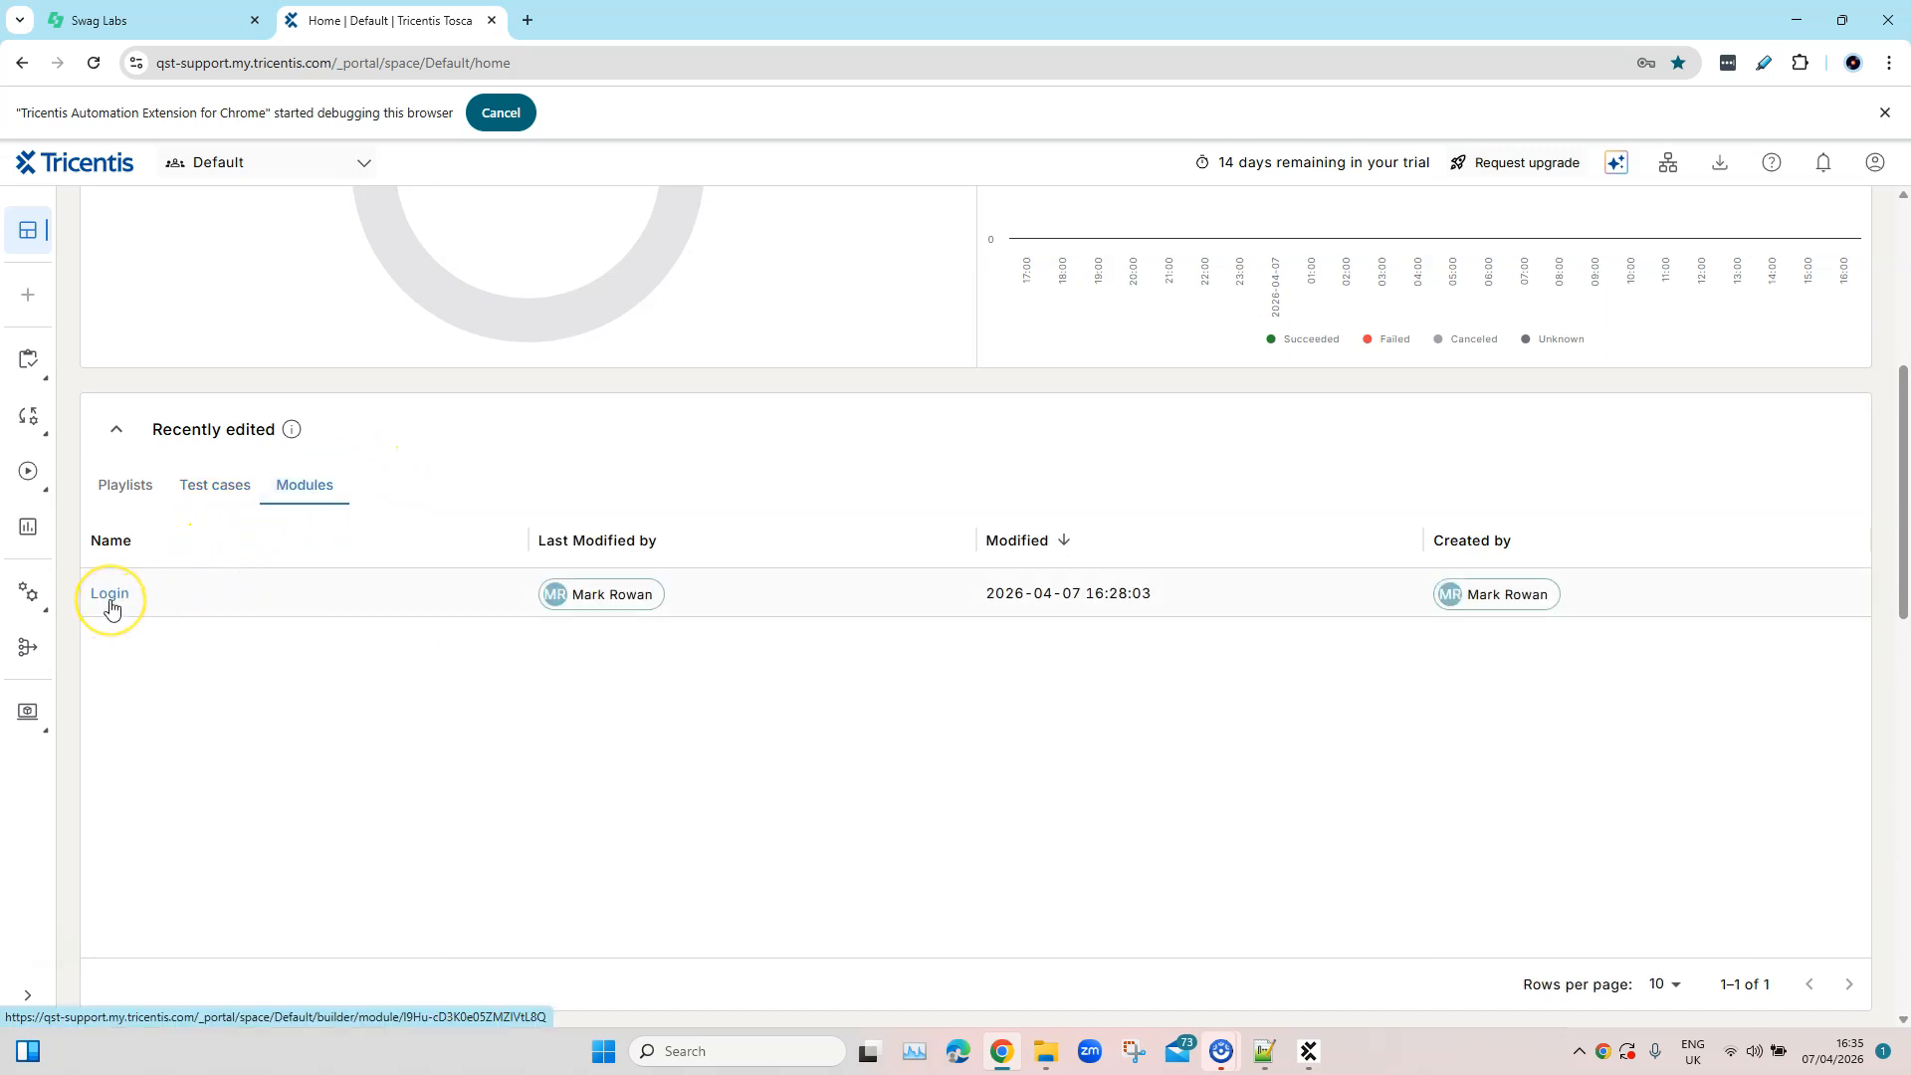
pyautogui.scroll(5, 368, 582)
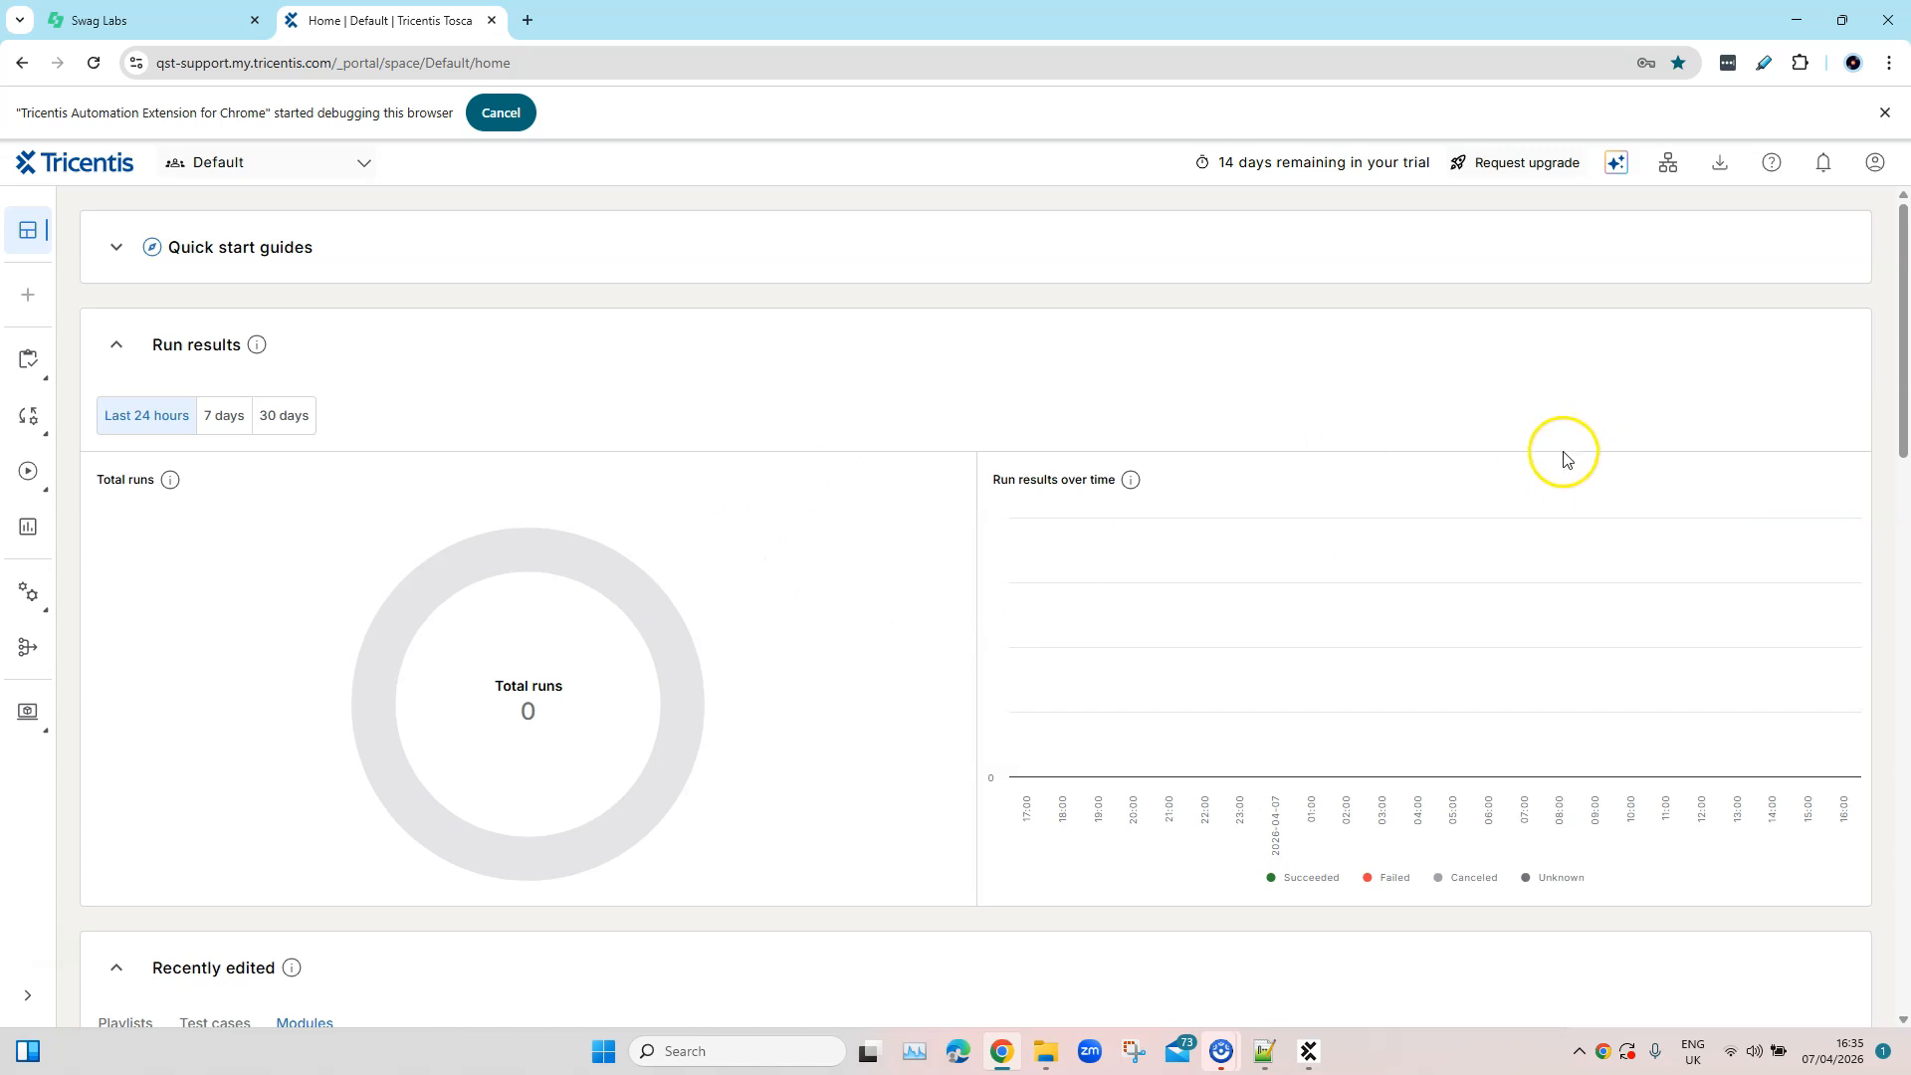
# Open the options for creating a new item in the Default workspace
pyautogui.click(26, 298)
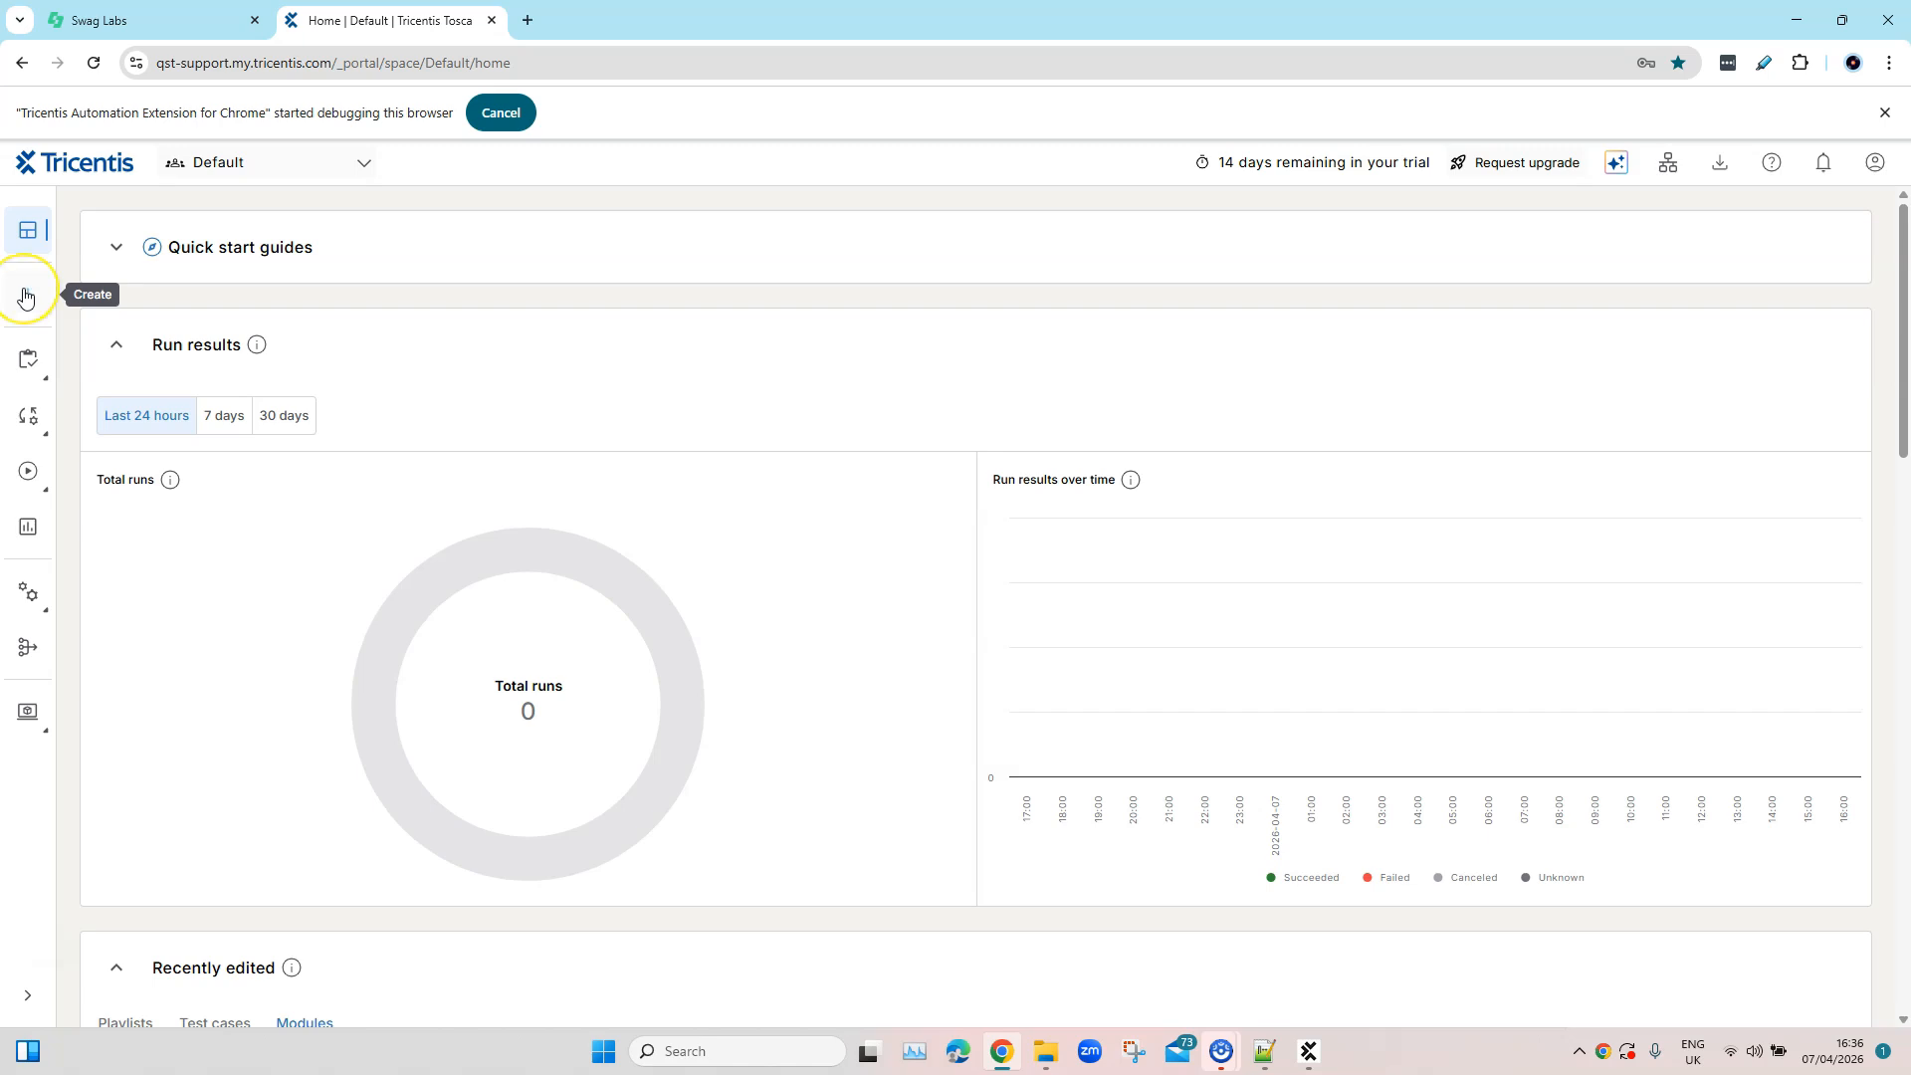